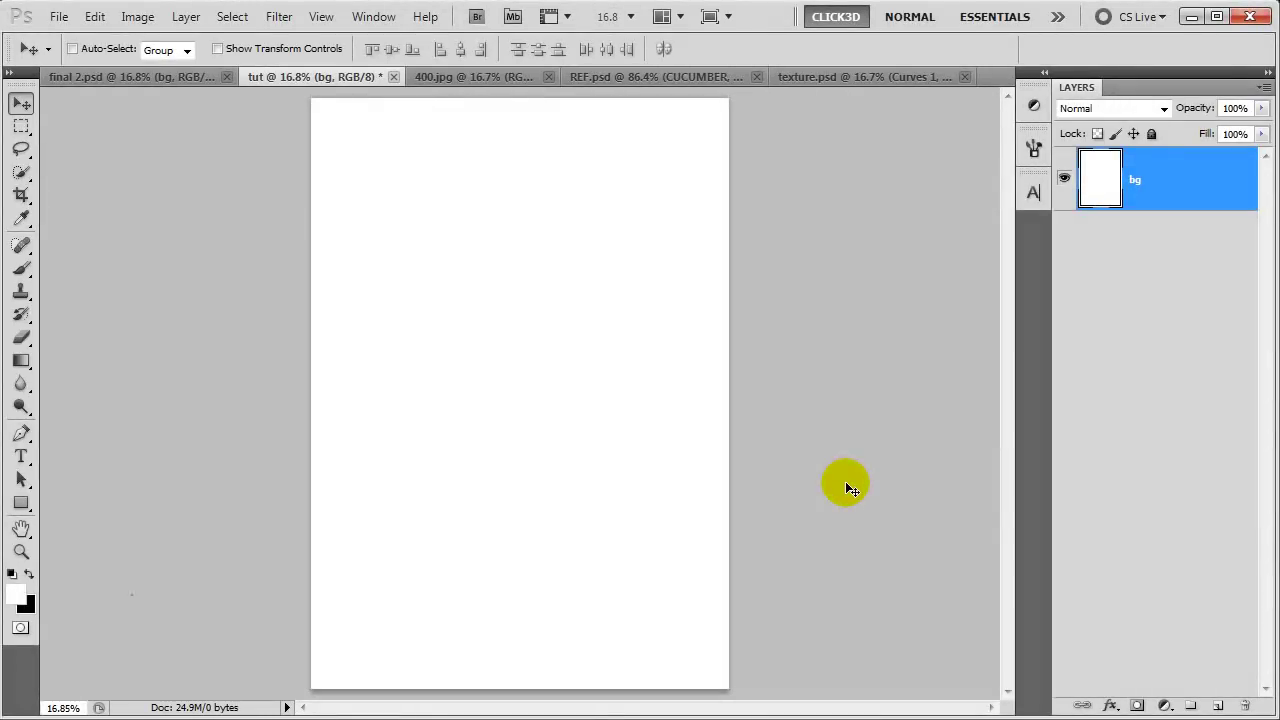
Drag the teal wood texture from 400.jpg into the poster and rotate it 90° clockwise.
left_click(473, 78)
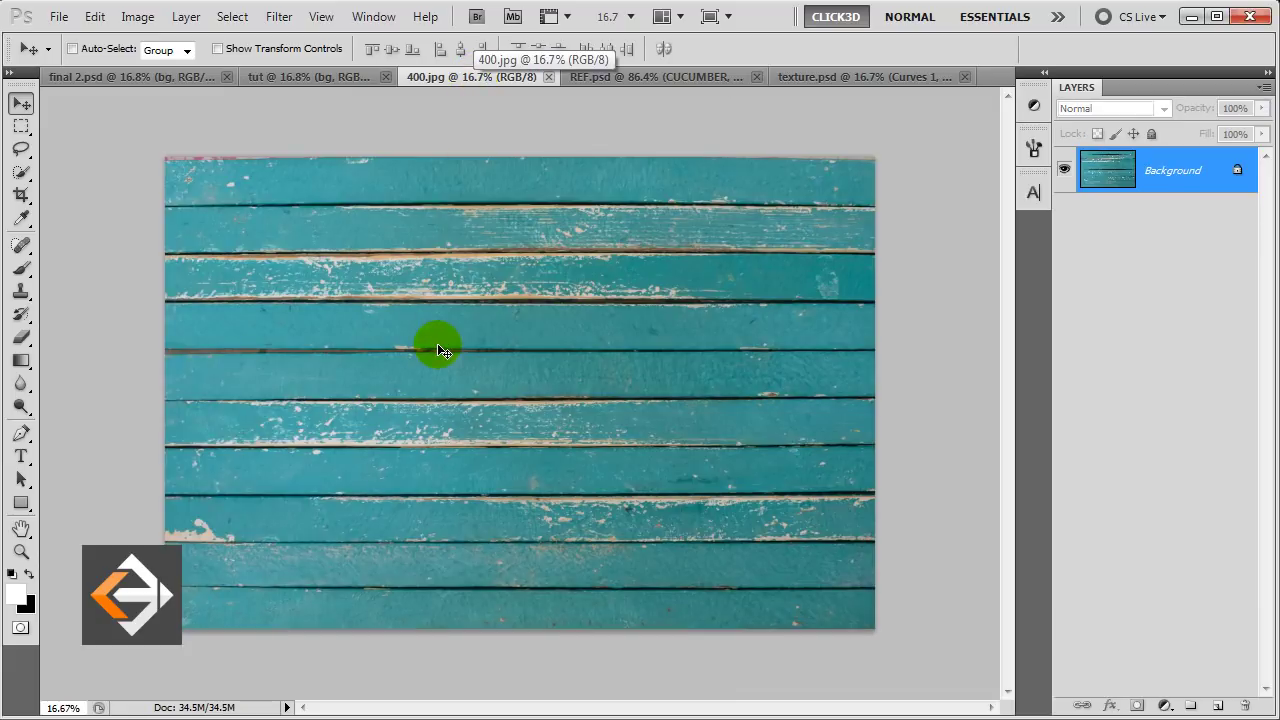
left_click(320, 78)
left_click_drag(320, 78, 472, 309)
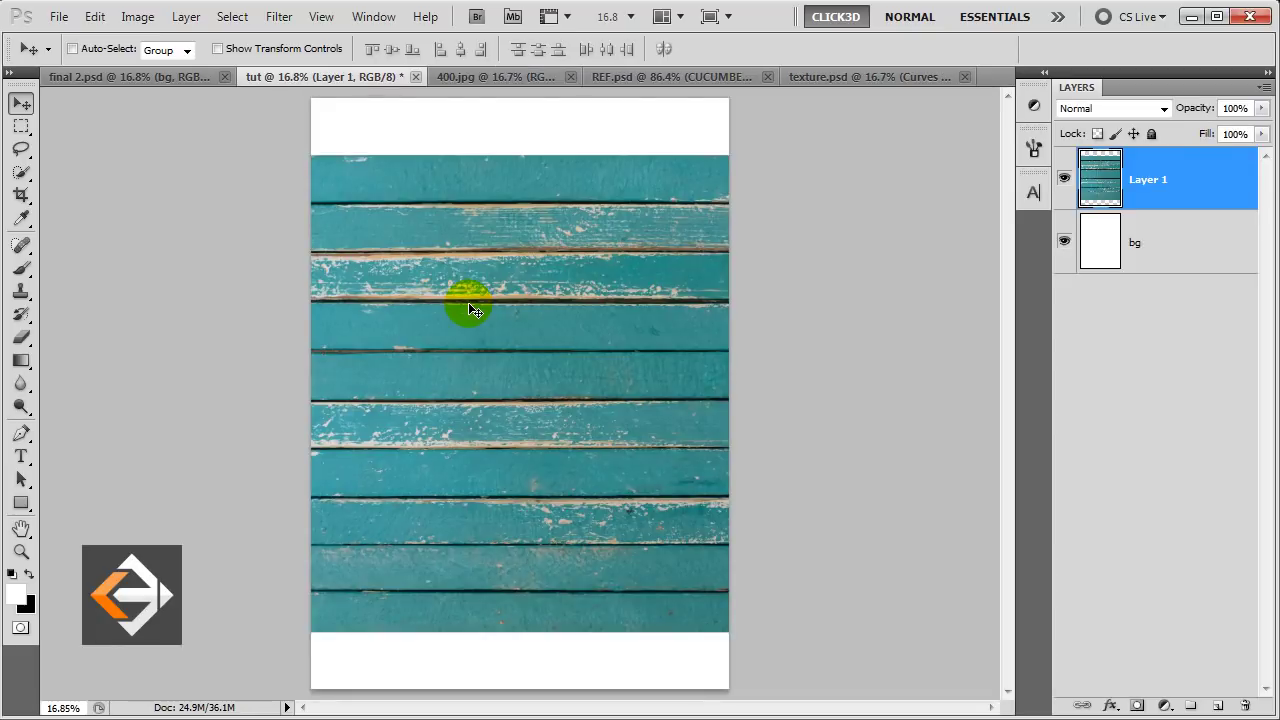
key("ctrl+t")
right_click(471, 309)
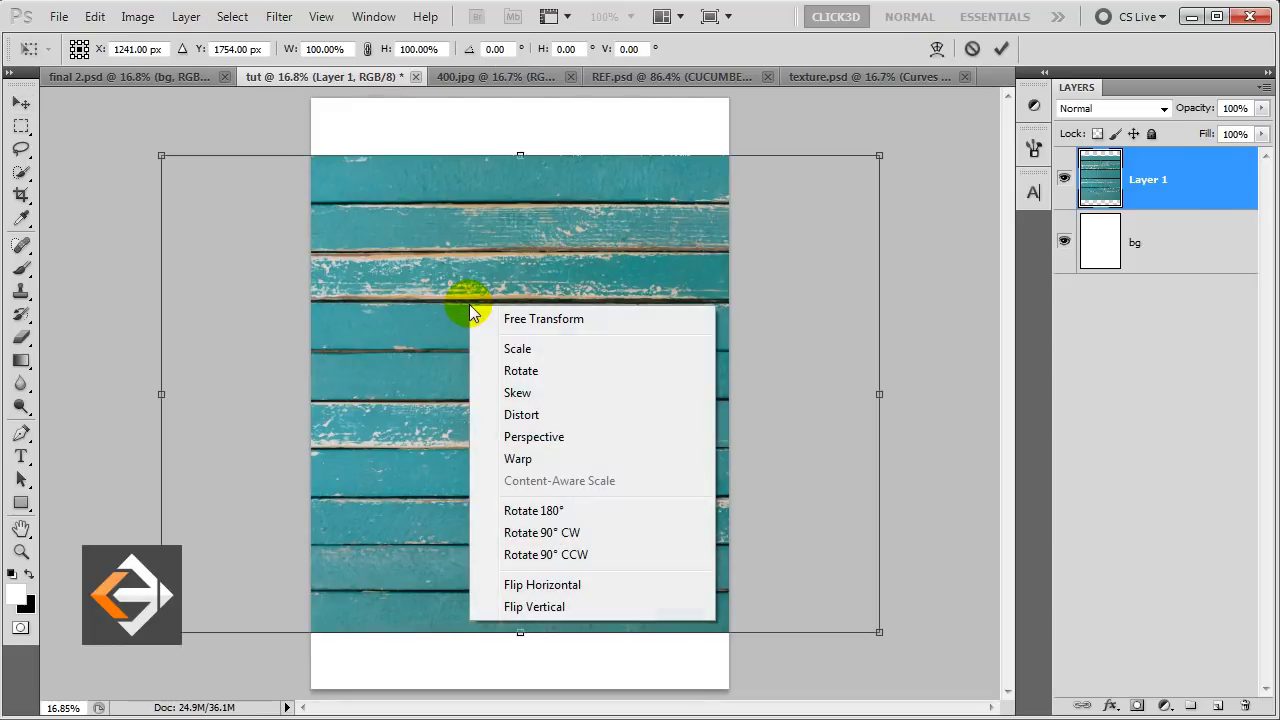
left_click(561, 532)
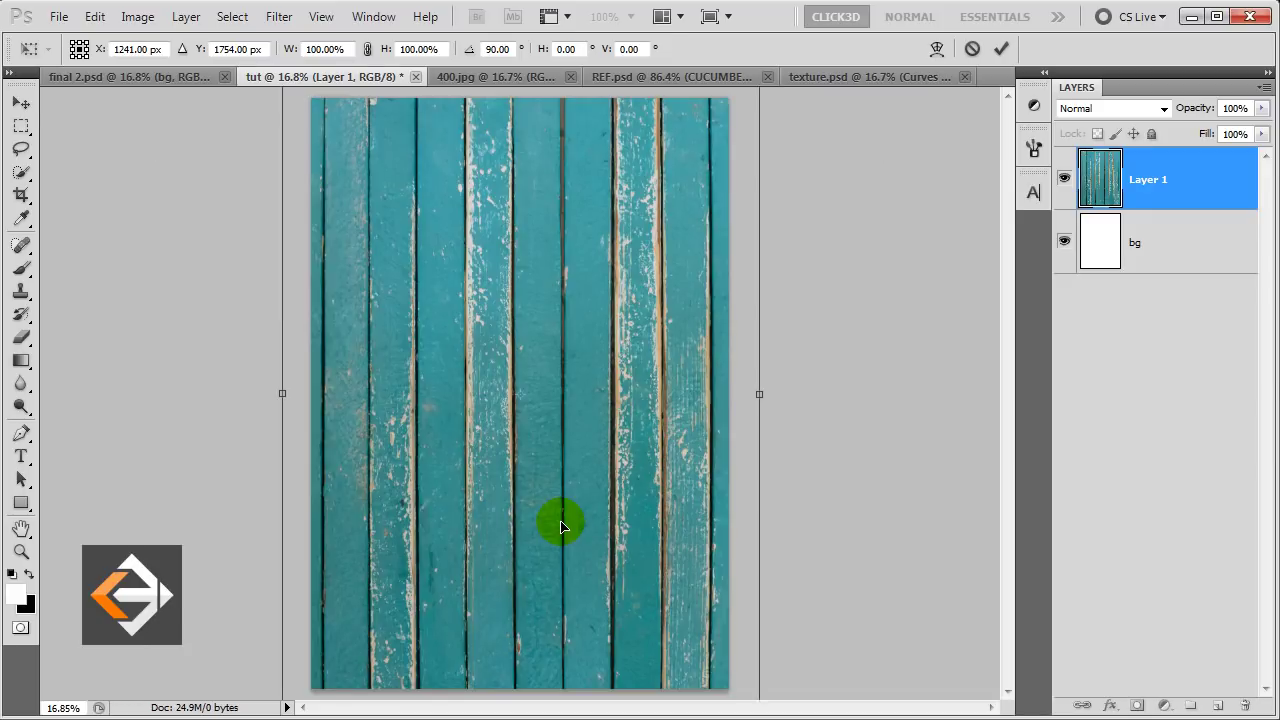
key("Return")
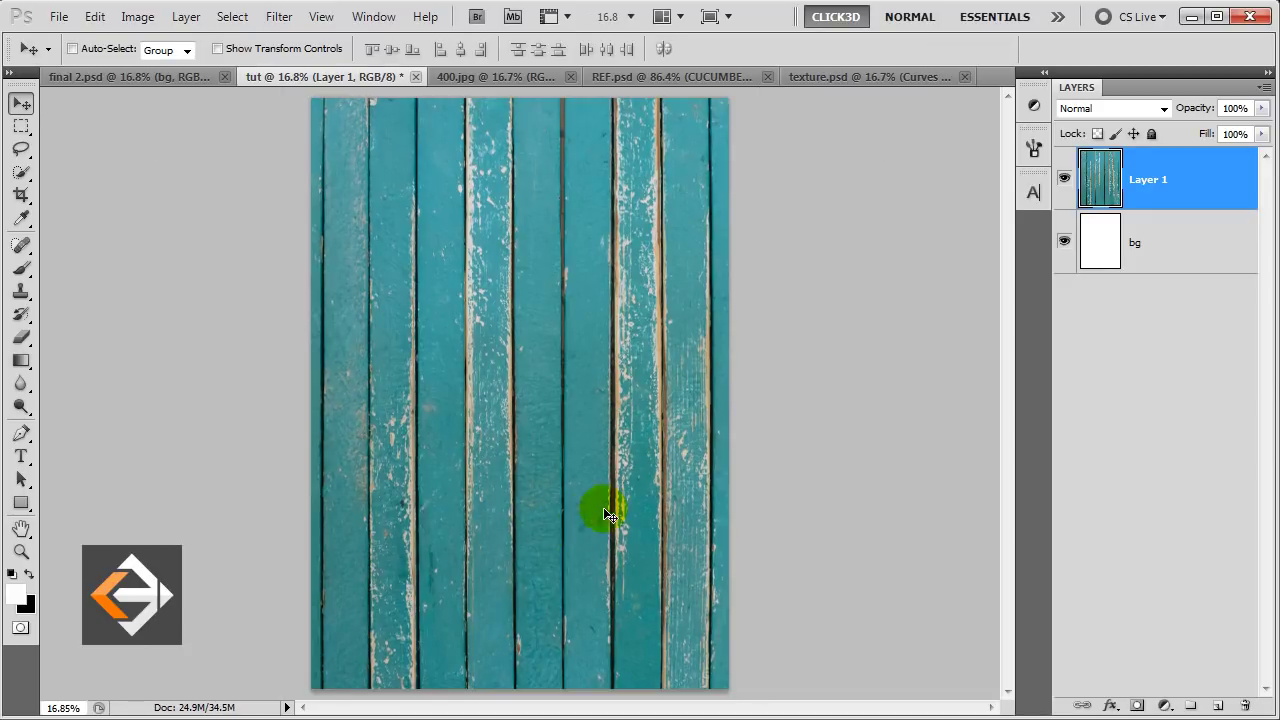
Rename the new wood layer to 'texture'.
double_click(1148, 182)
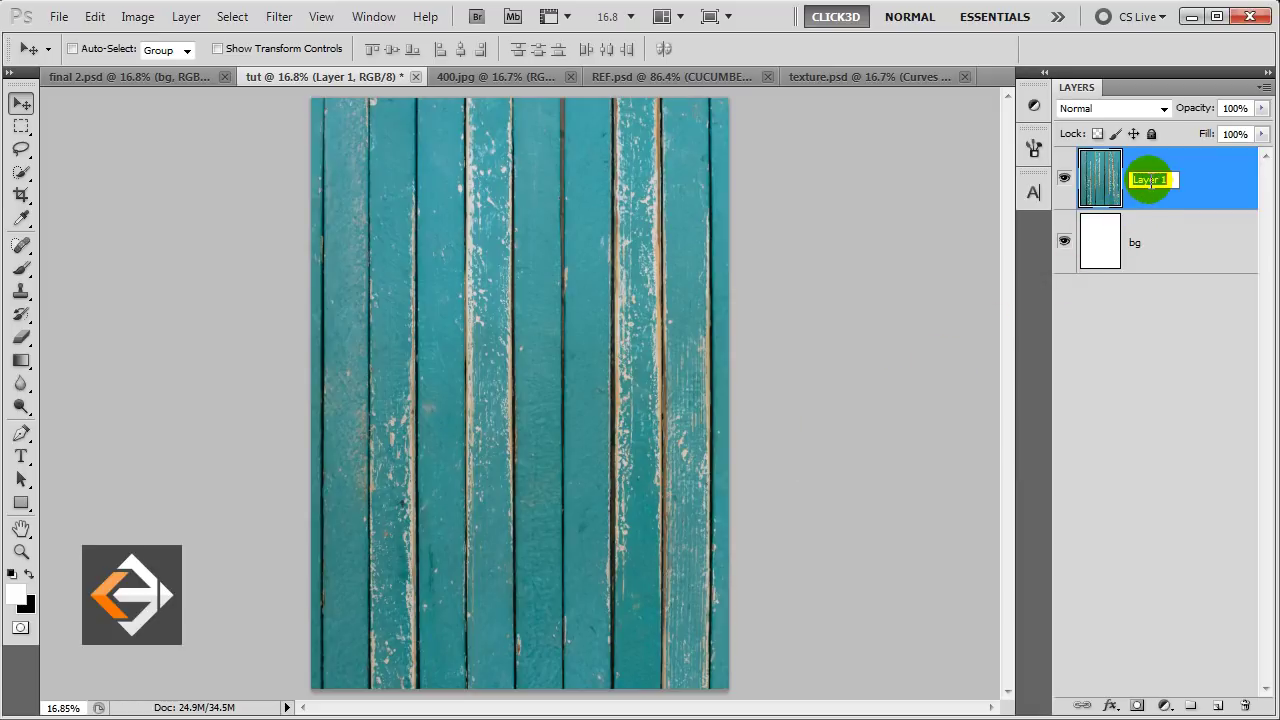
type("texture")
left_click(1148, 184)
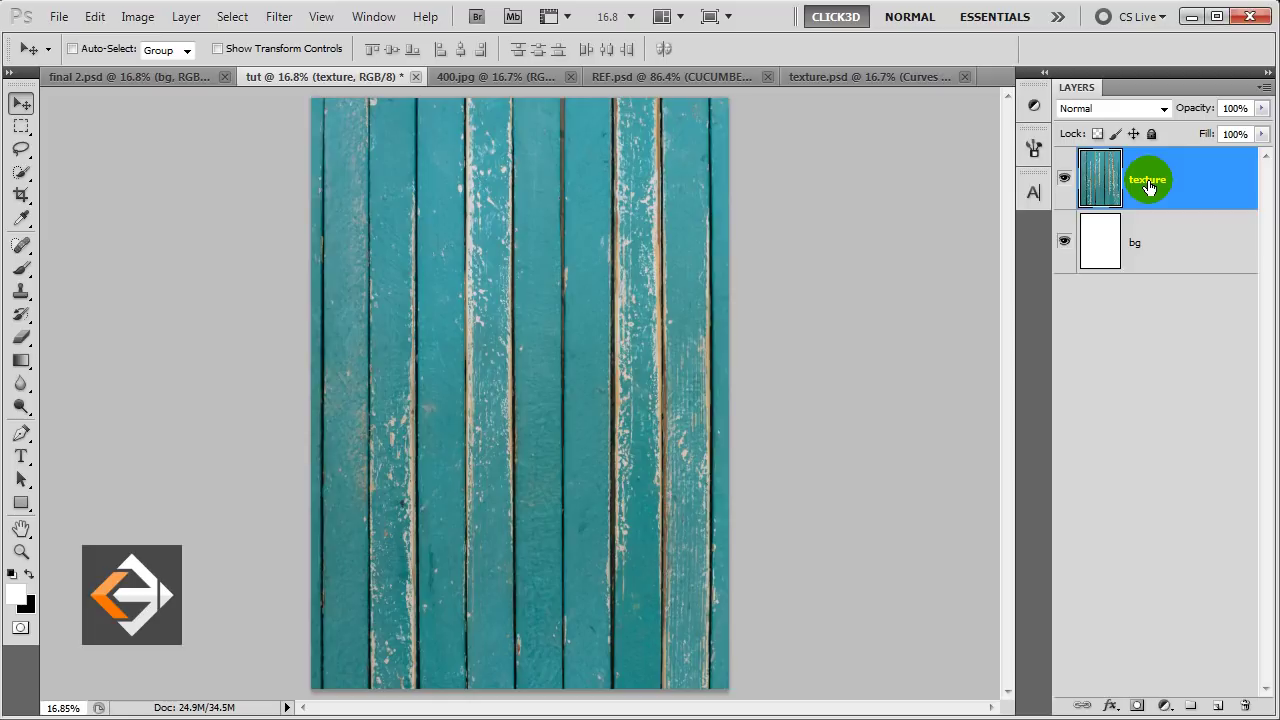
Close 400.jpg and paste the salad bowl from REF.psd into the centre of the poster.
left_click(568, 77)
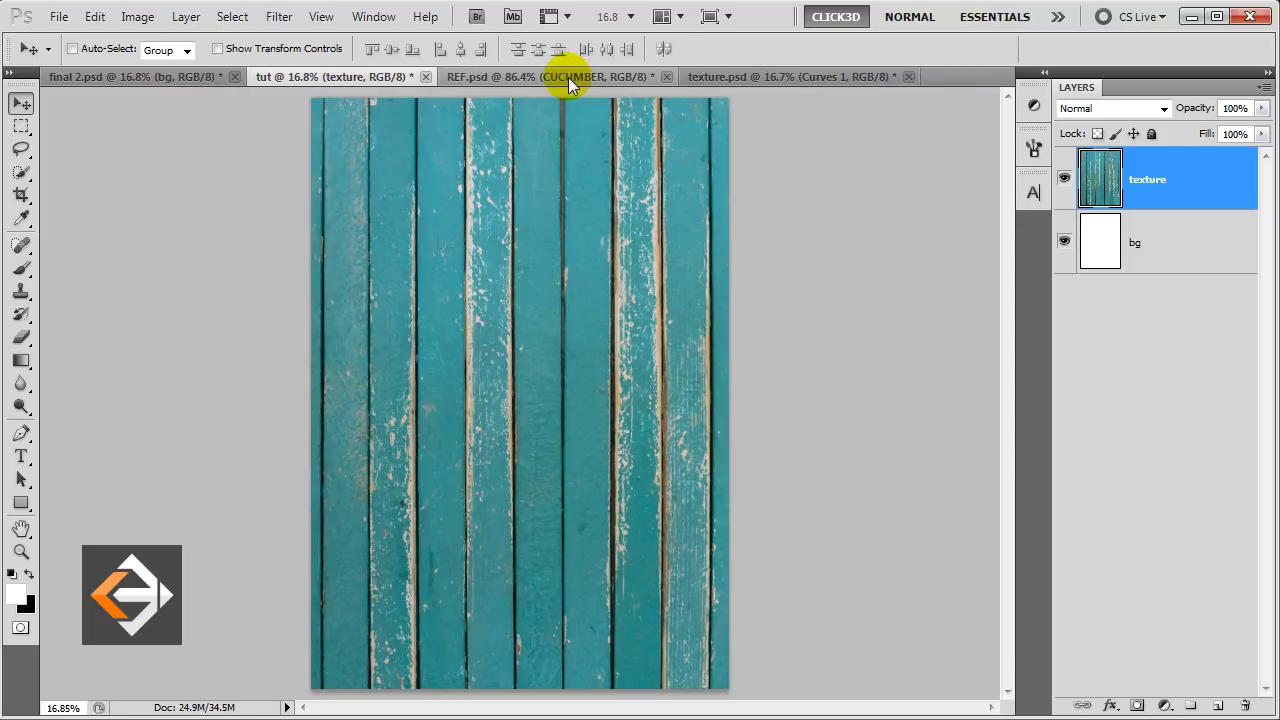
left_click(568, 77)
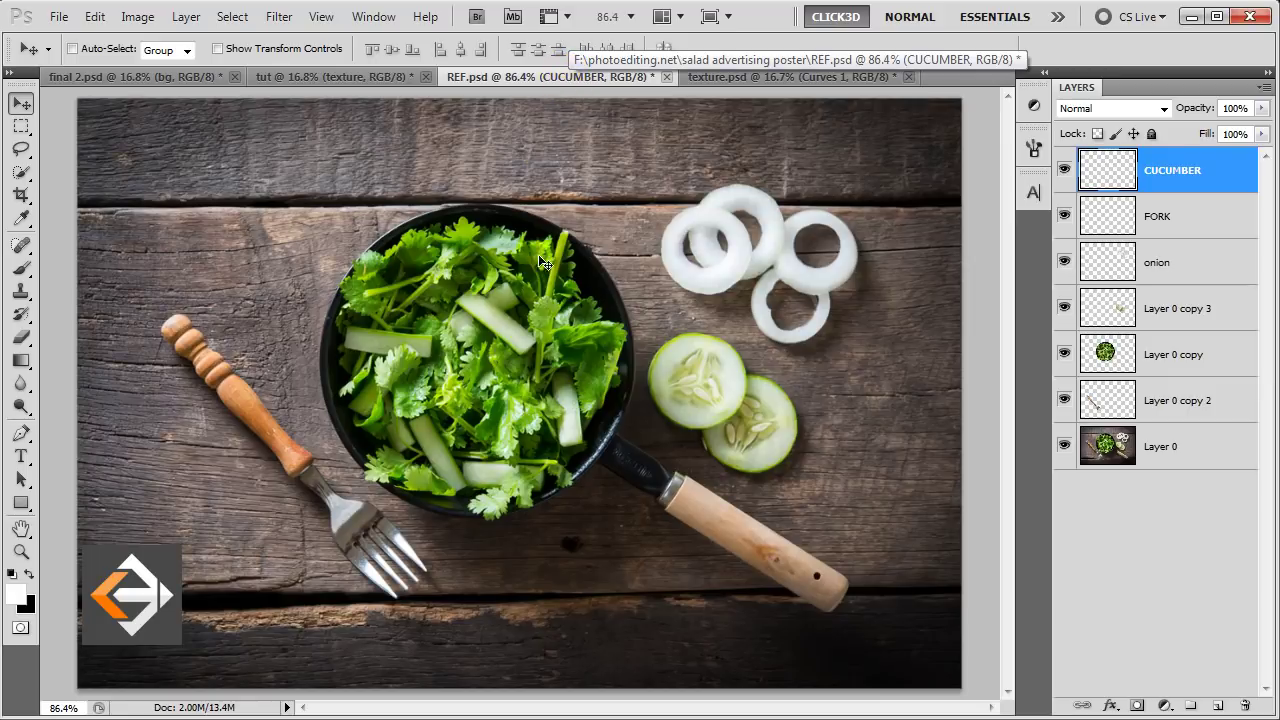
left_click(1065, 447)
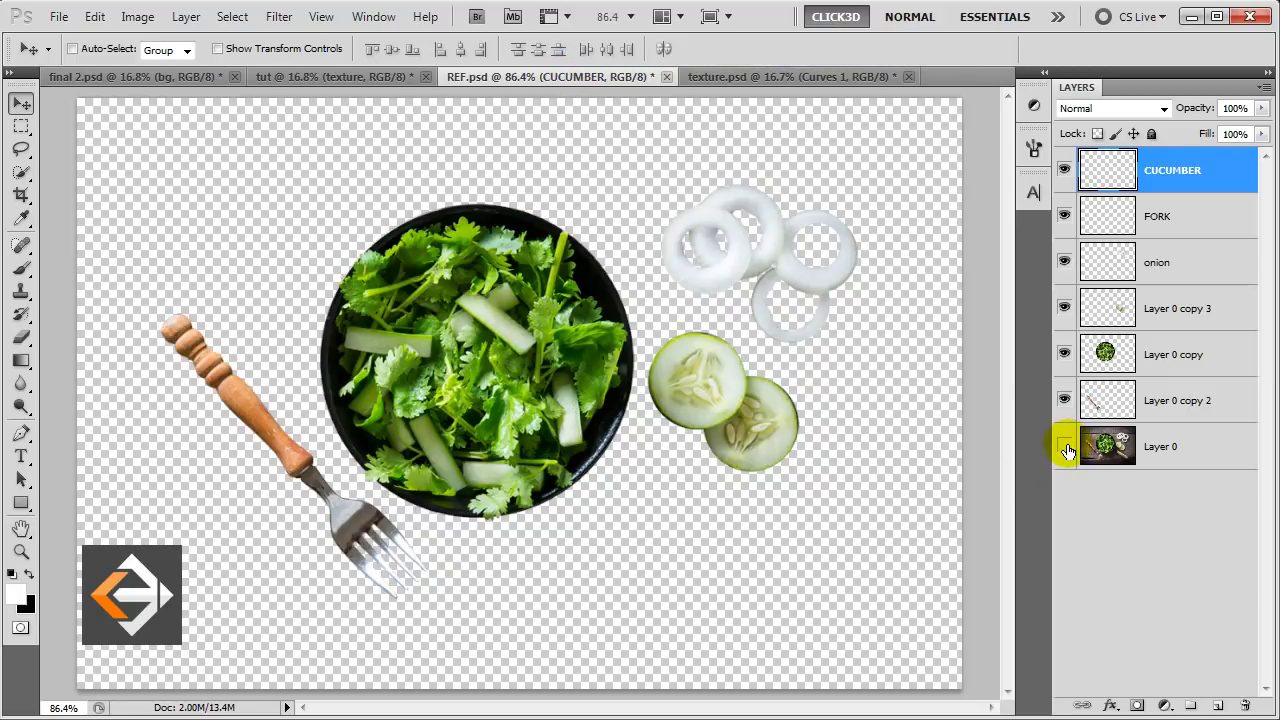
left_click(1065, 447)
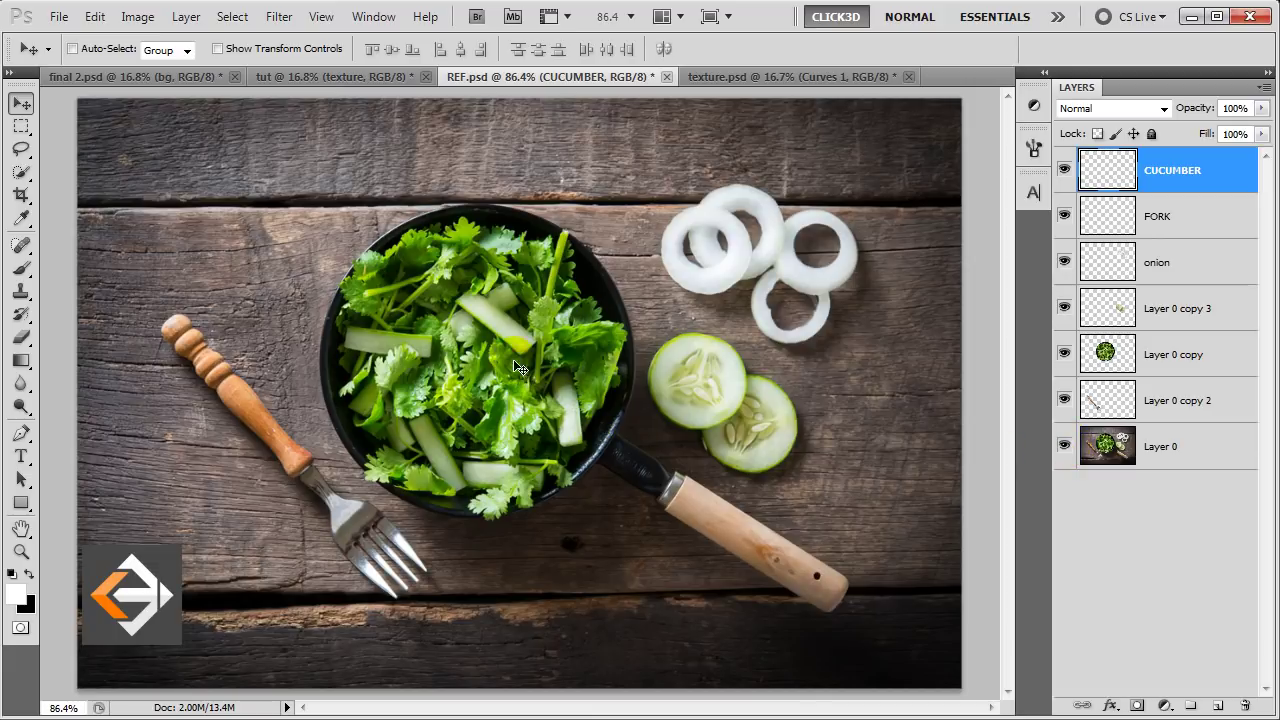
left_click(362, 78)
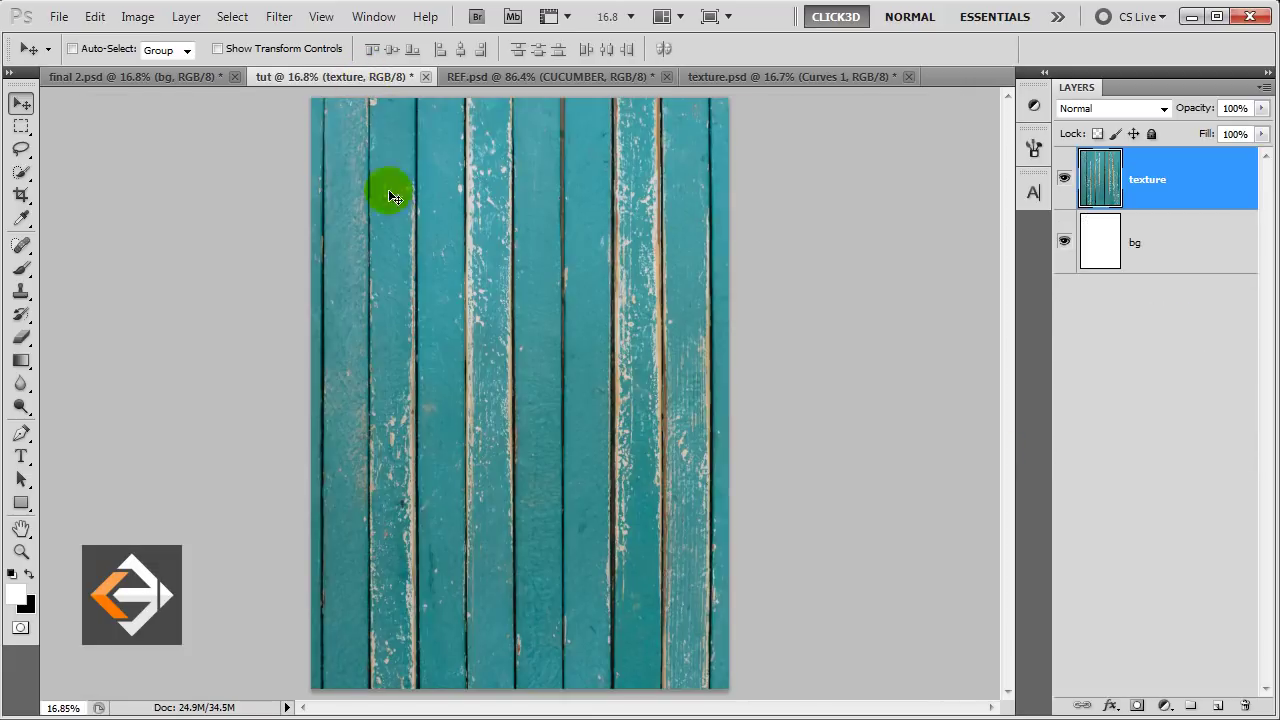
key("ctrl+v")
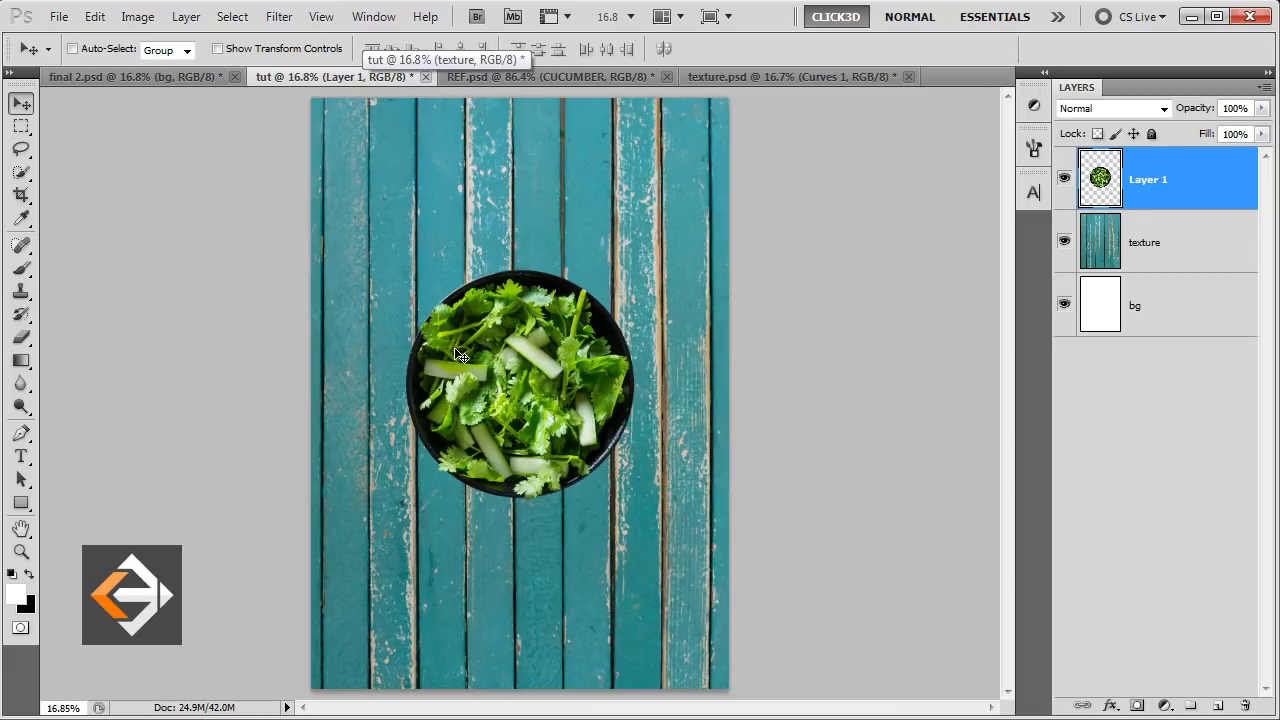
Rename the pasted layer to 'bowl'.
double_click(1148, 180)
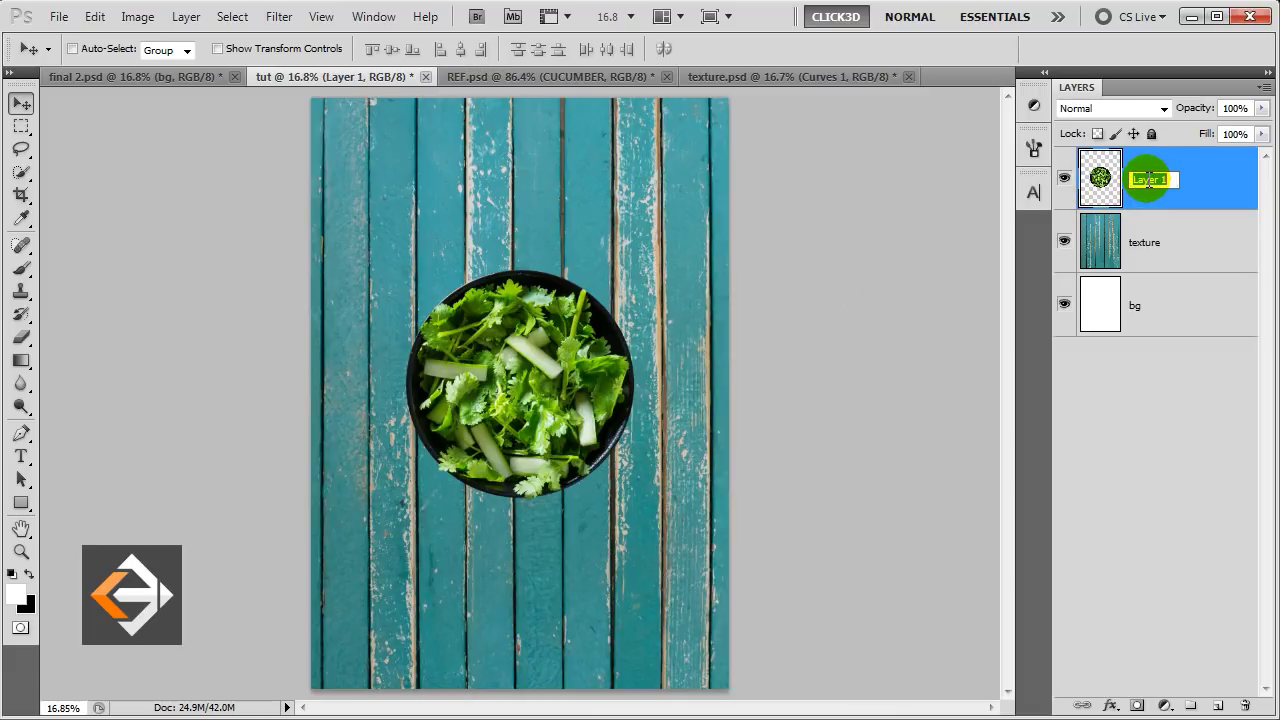
type("bowl")
left_click(1146, 182)
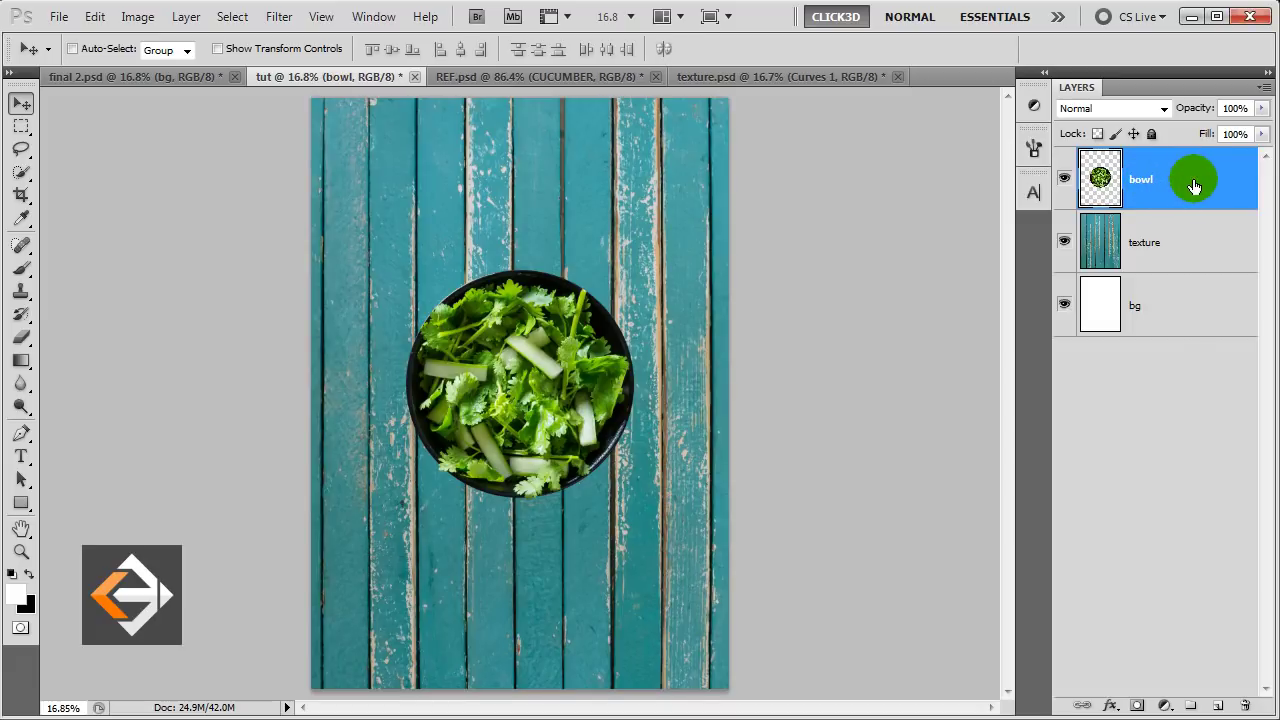
double_click(1193, 186)
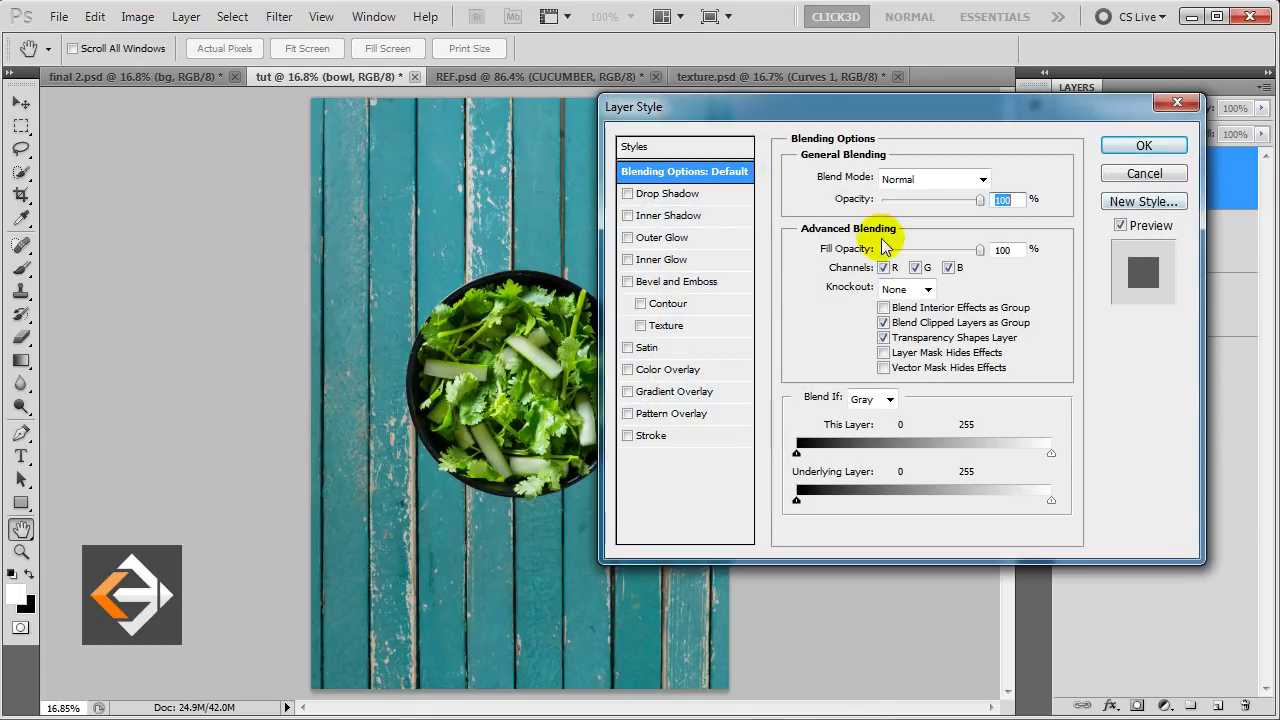
Add a Drop Shadow to the bowl: 178 px distance, 111 px size, slightly raised opacity.
left_click(701, 193)
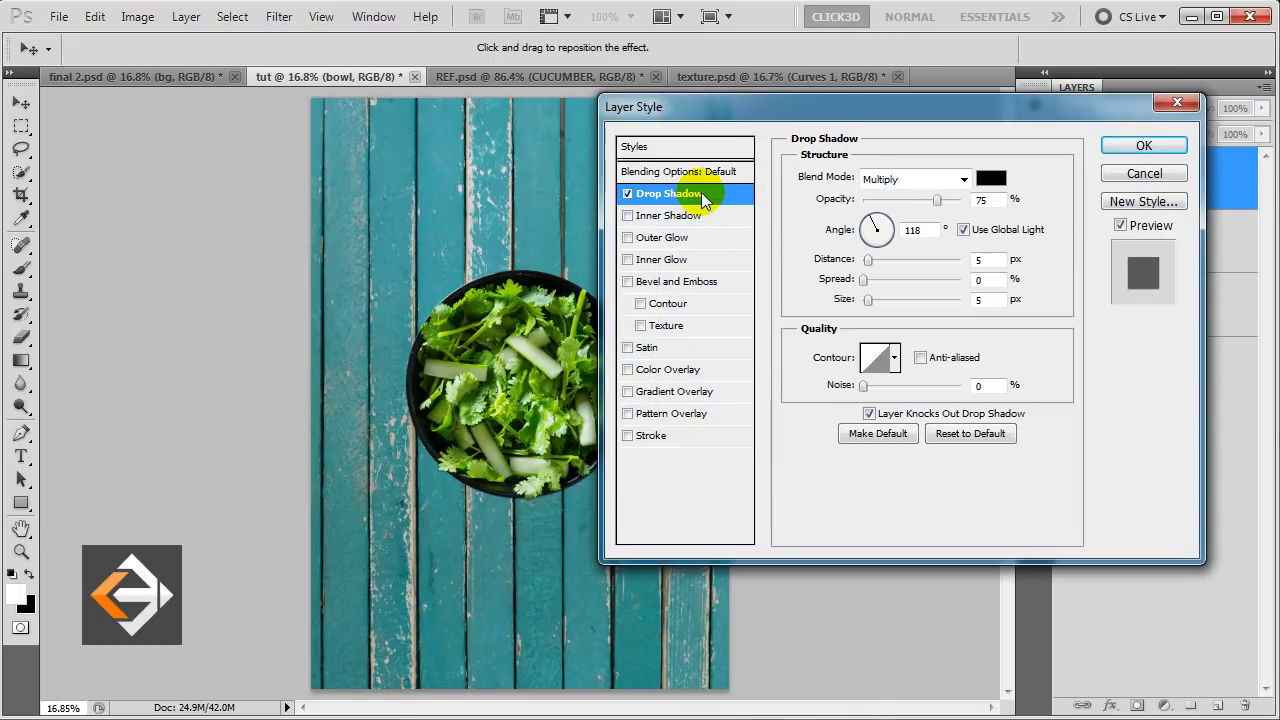
double_click(980, 199)
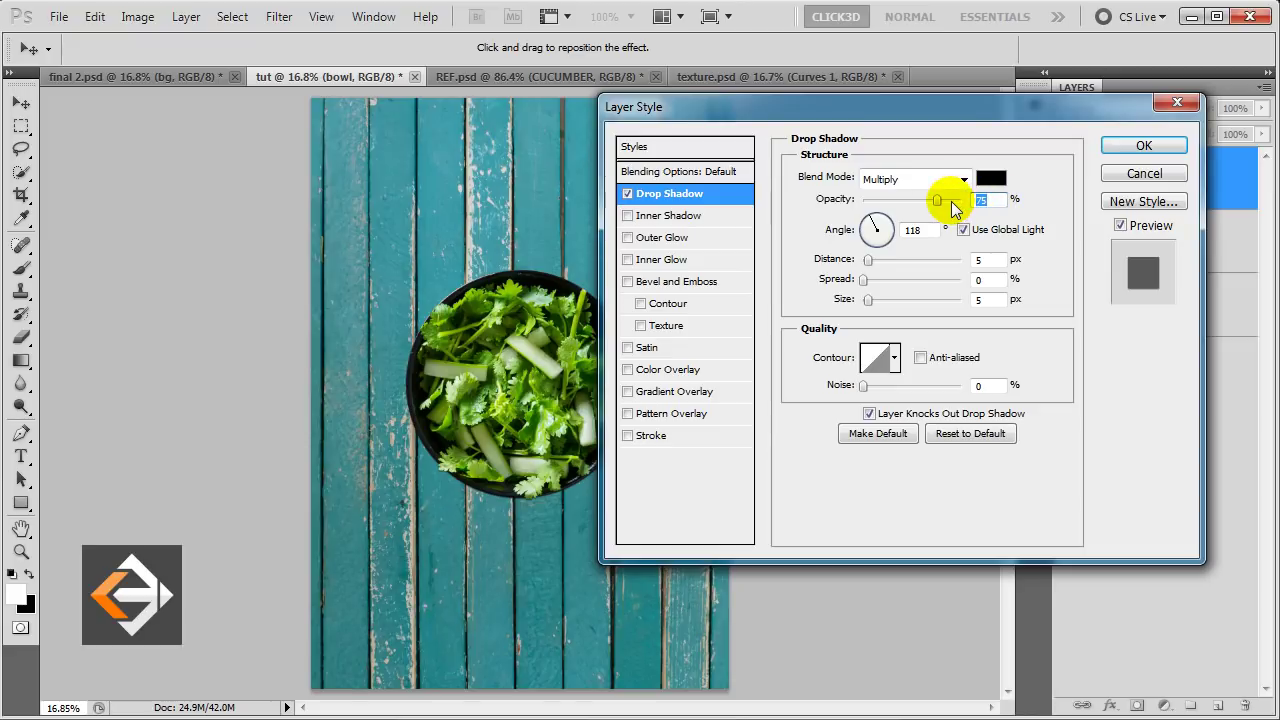
double_click(982, 260)
left_click(944, 260)
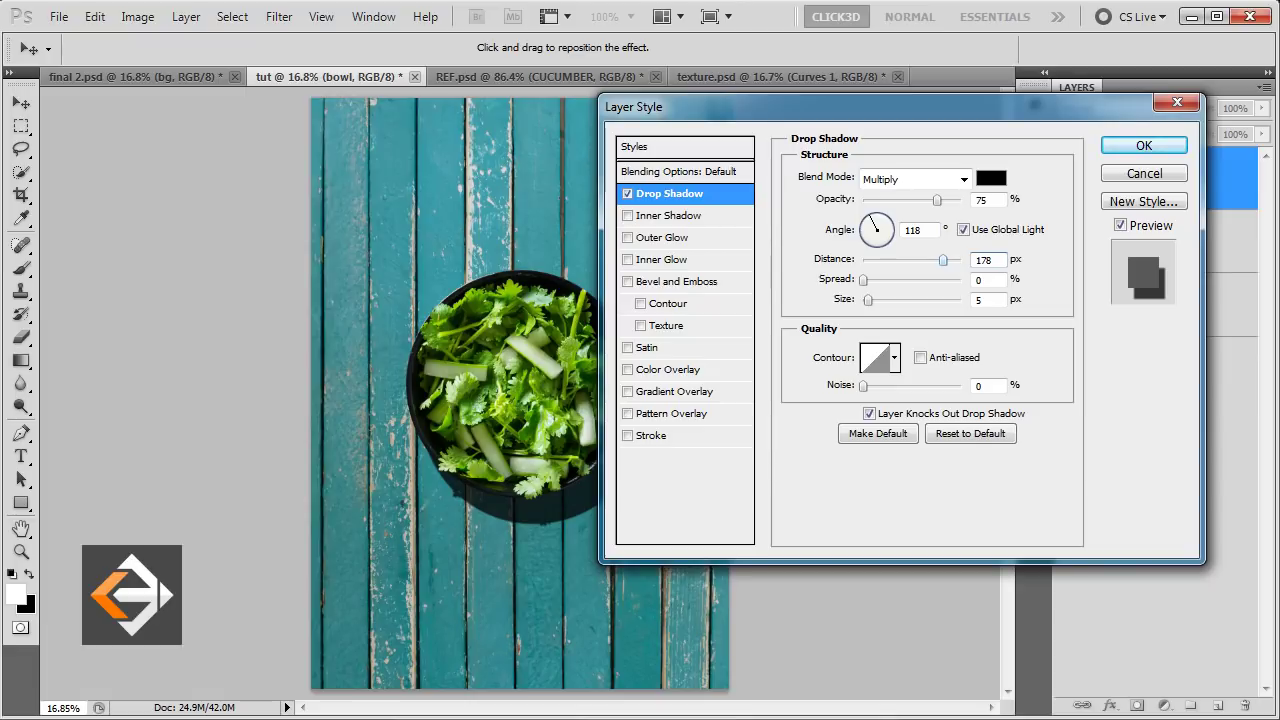
key("Tab")
key("Tab")
type("111")
left_click(938, 201)
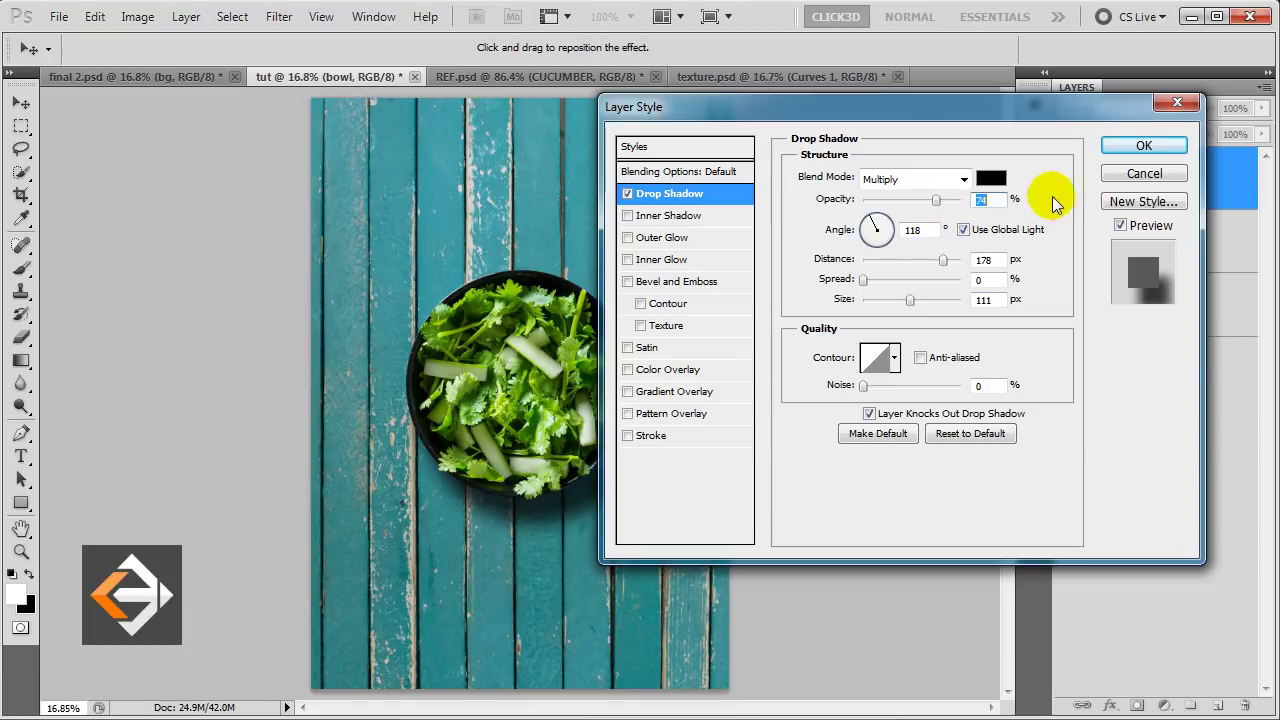
left_click(1140, 146)
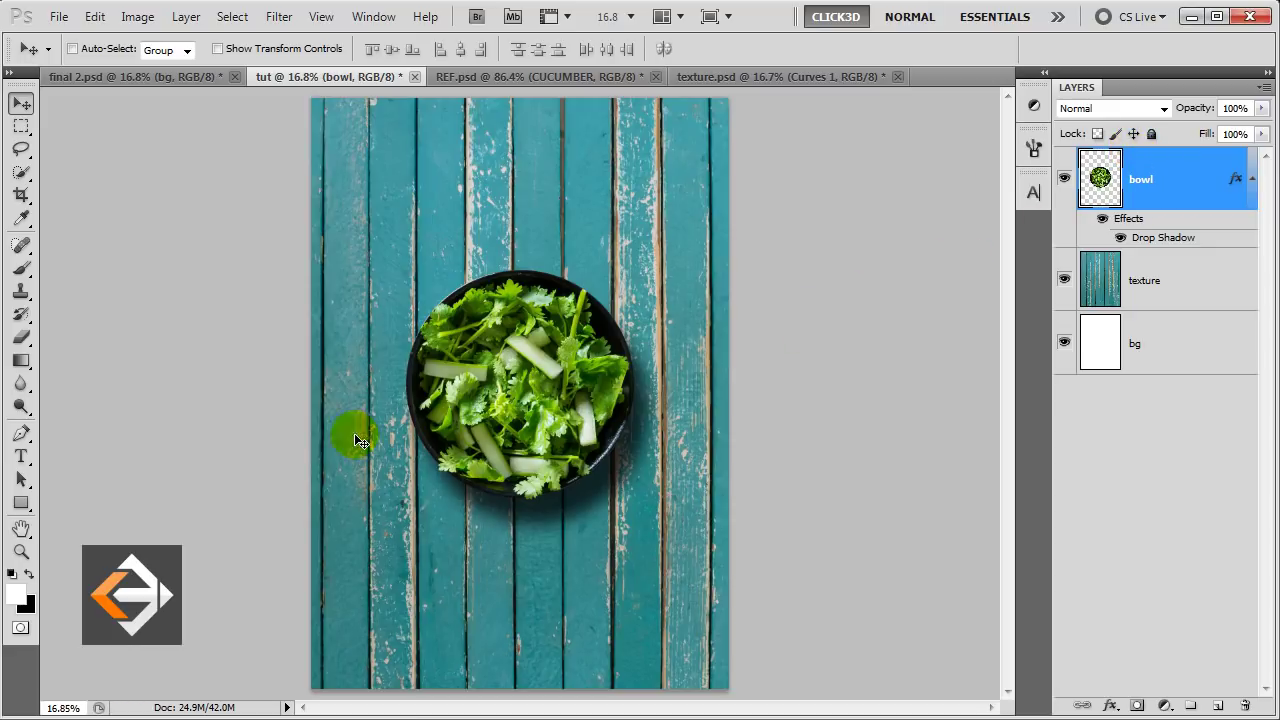
Type SALAD below the bowl and warp it into an Arc with -31 bend.
left_click(21, 456)
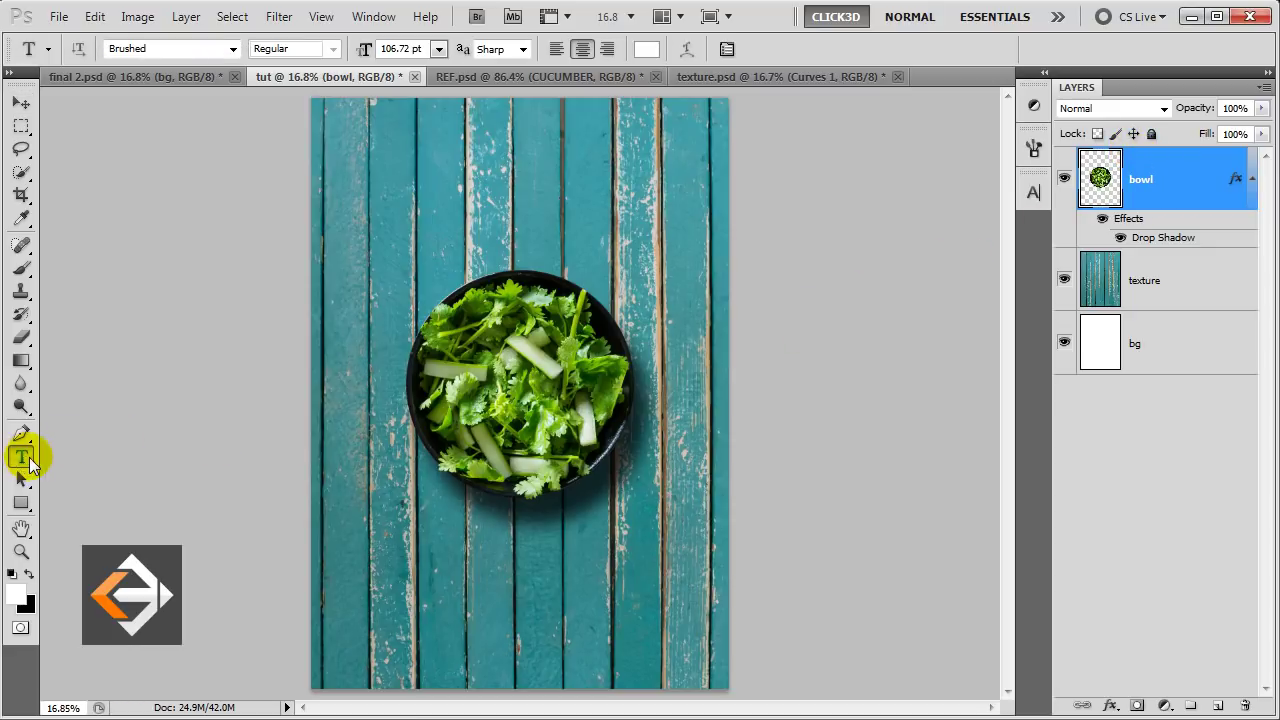
left_click(522, 509)
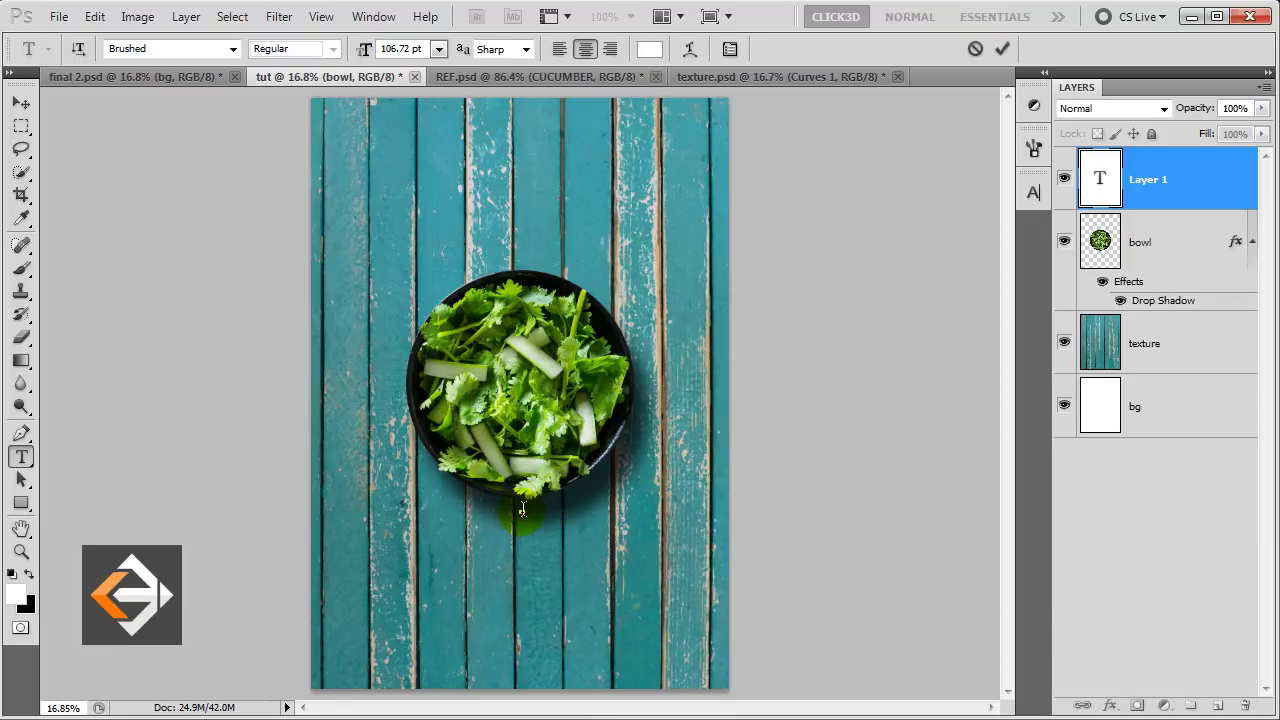
type("SALAD")
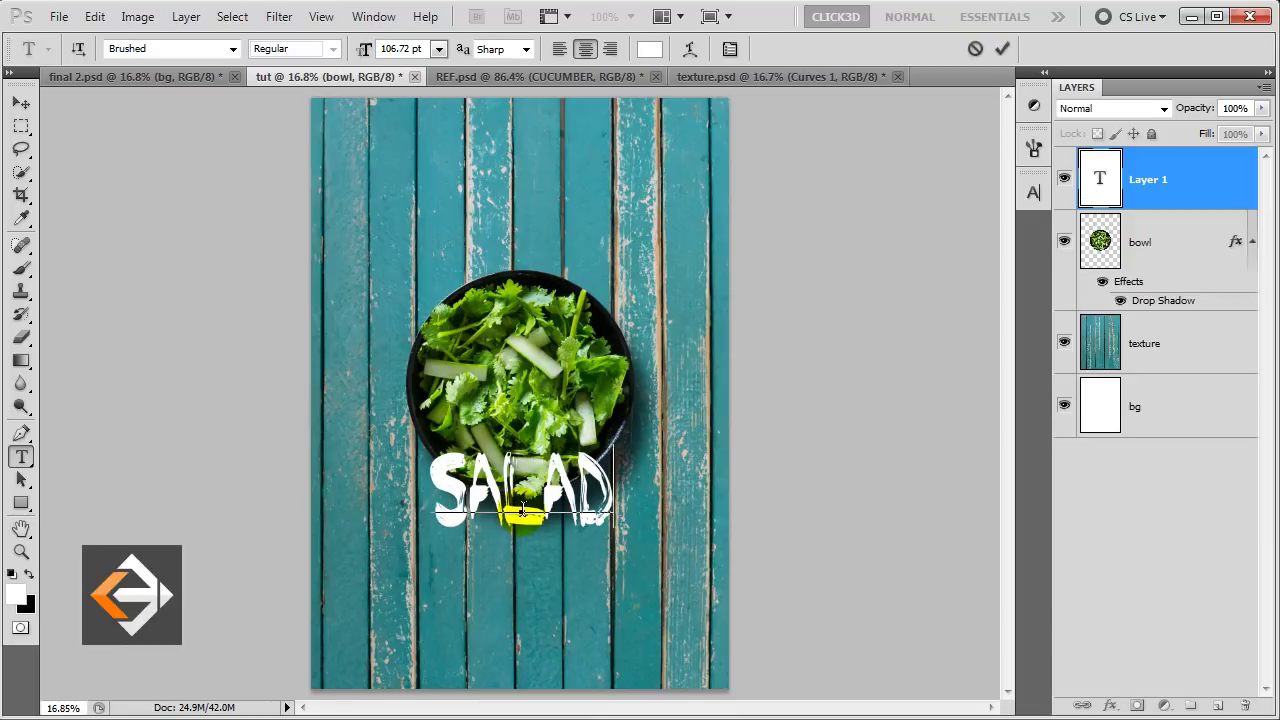
left_click(690, 50)
left_click(797, 223)
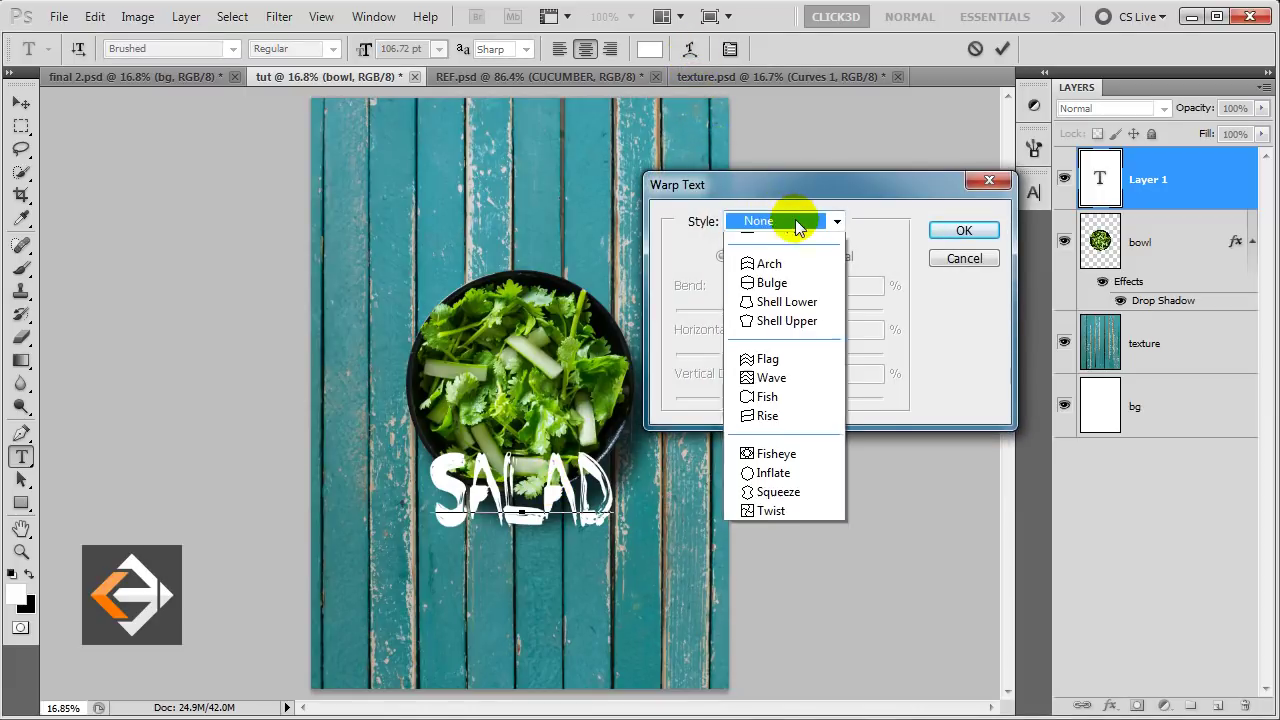
left_click(775, 275)
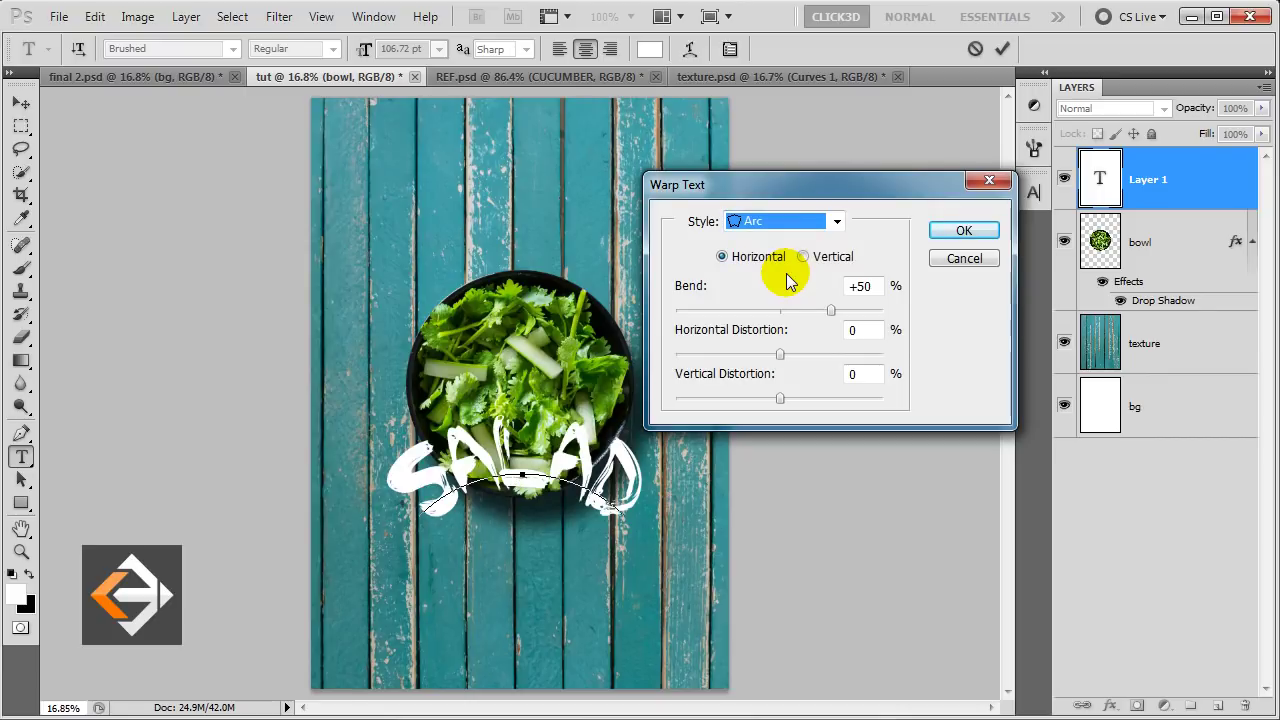
left_click_drag(750, 311, 741, 311)
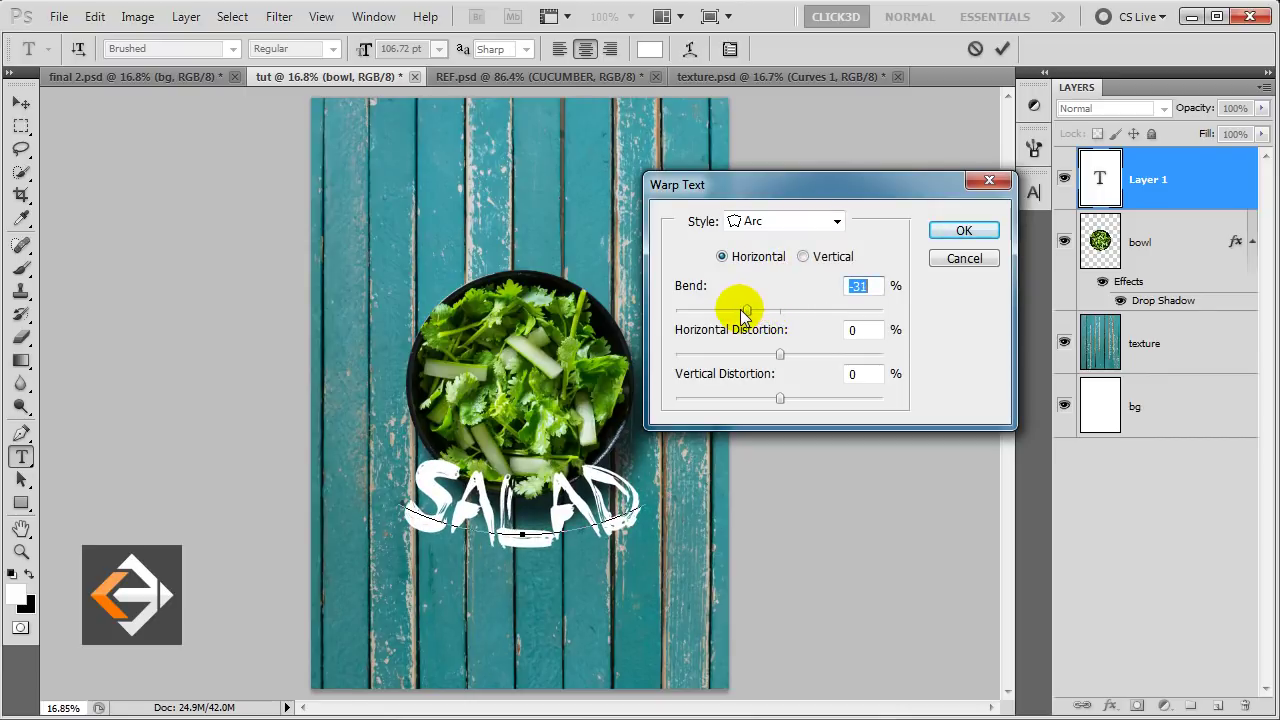
left_click(963, 231)
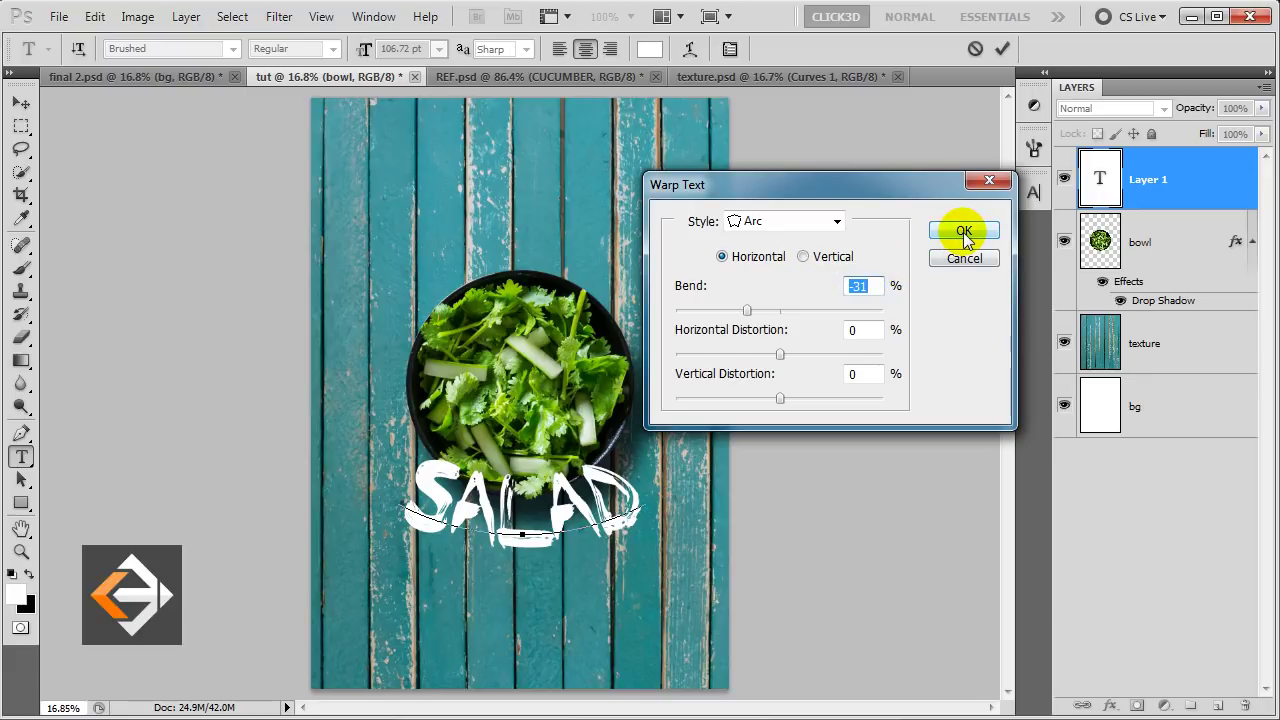
Move the SALAD text layer beneath the bowl layer.
left_click_drag(1163, 189, 1197, 187)
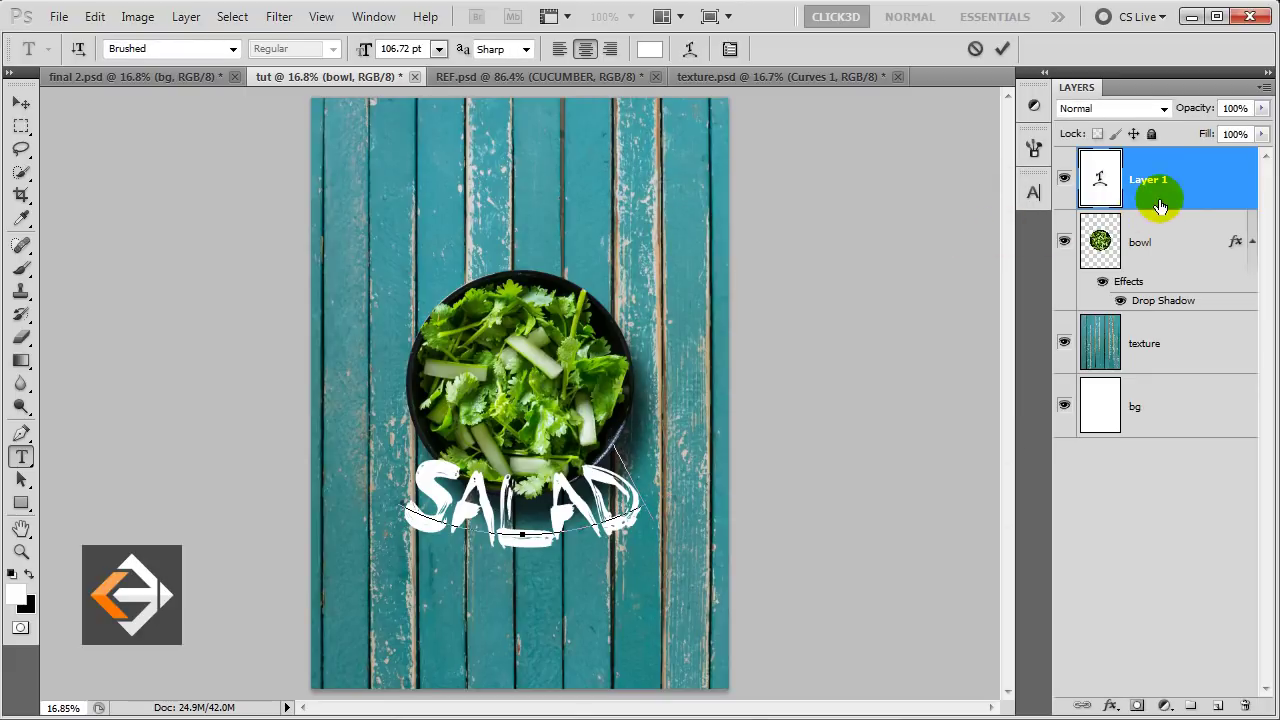
left_click_drag(1197, 187, 1187, 290)
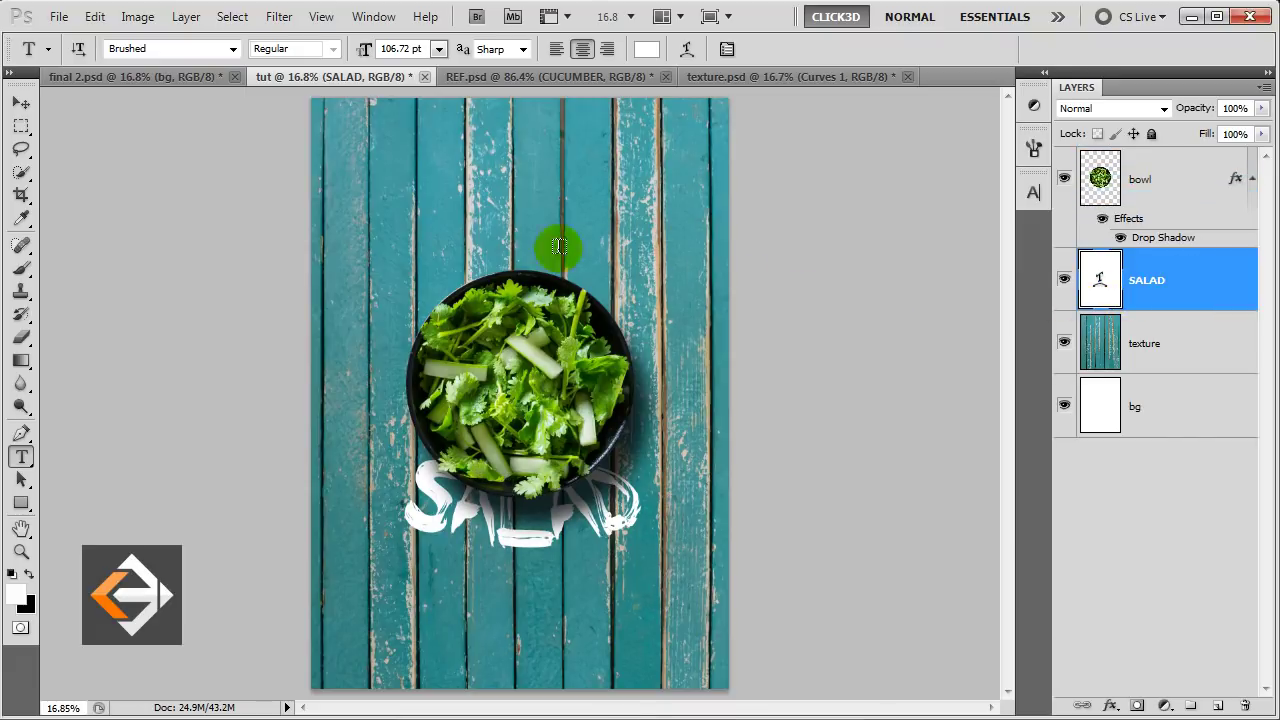
left_click(516, 239)
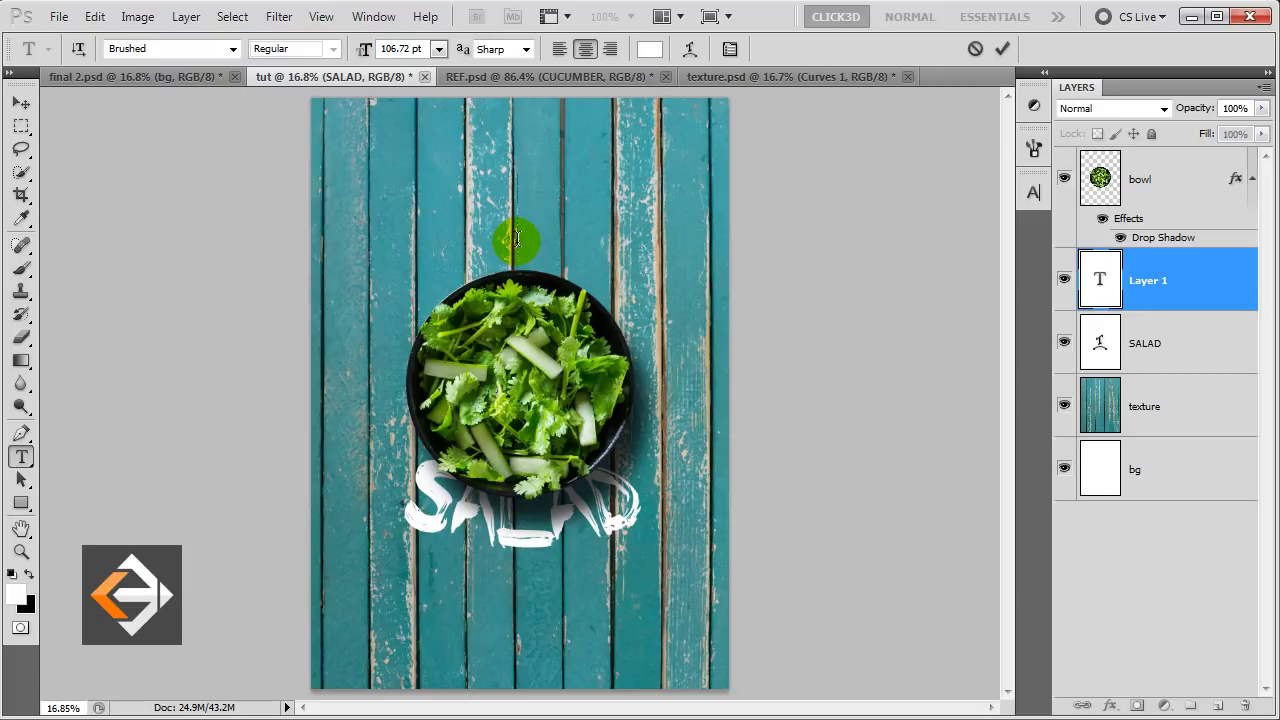
Type VEG above the bowl, warp it to an Arc with +57 bend, and move it onto the rim.
type("VEG")
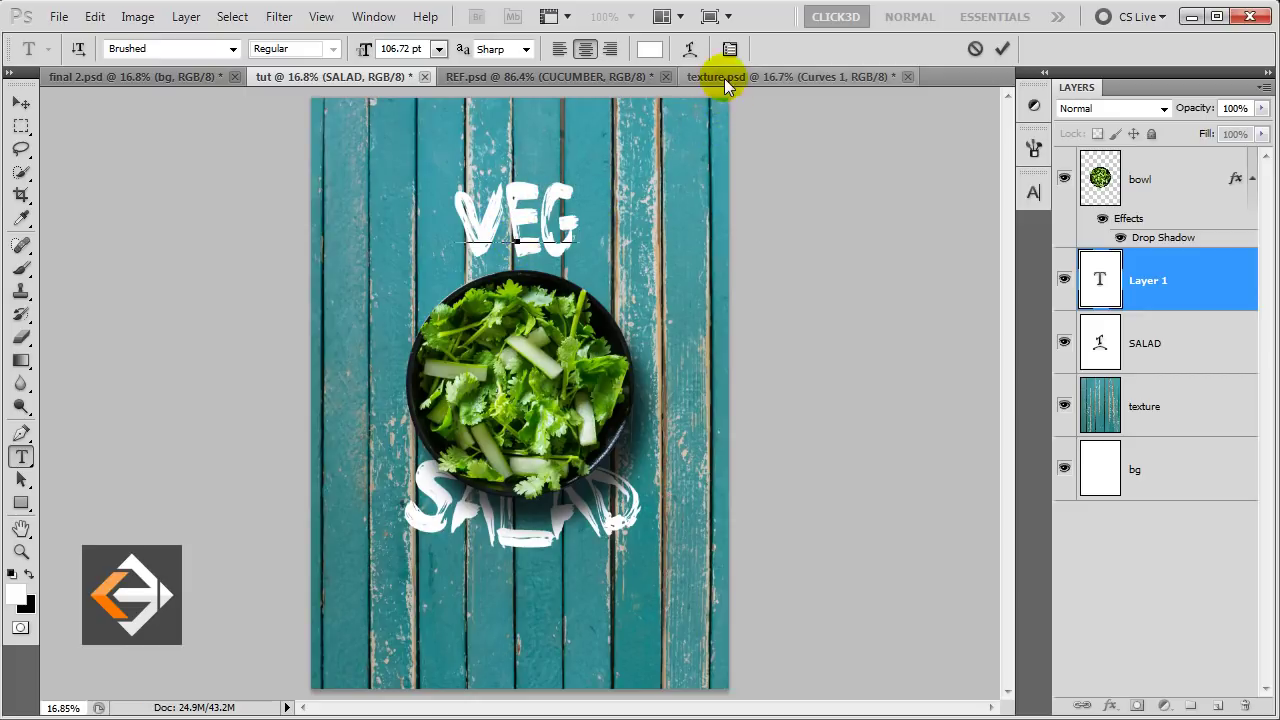
left_click(692, 49)
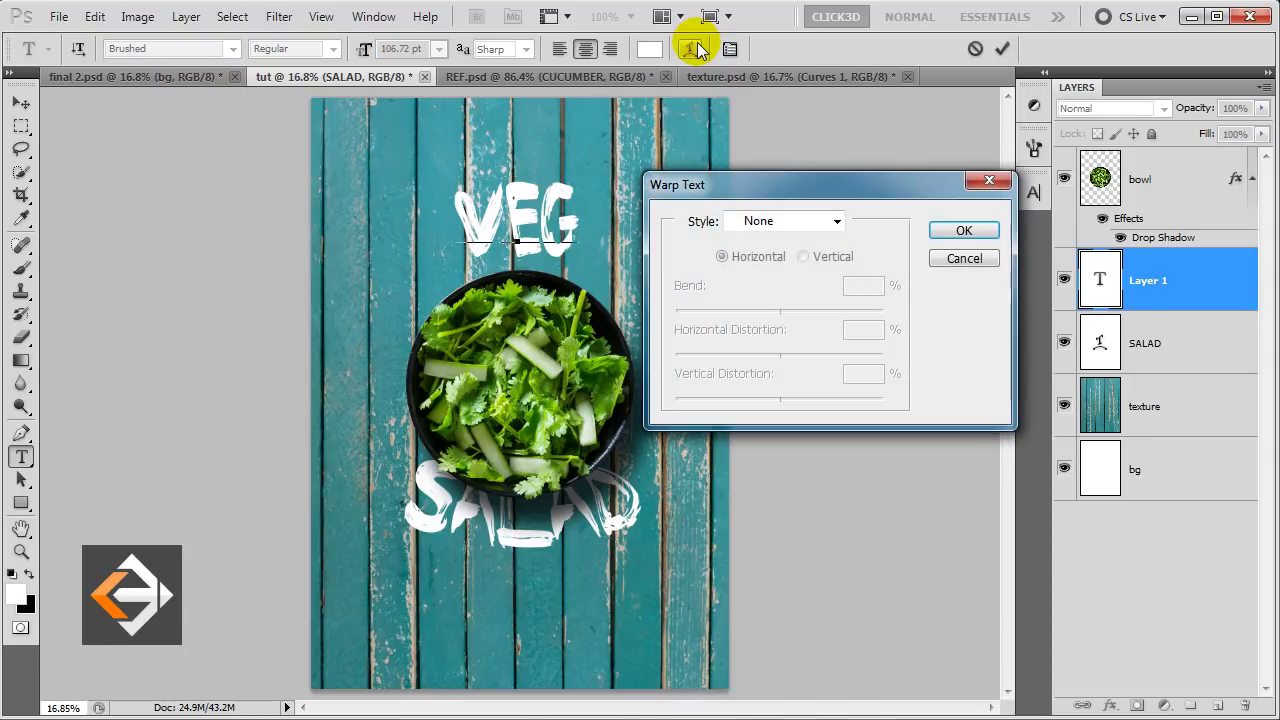
left_click(776, 222)
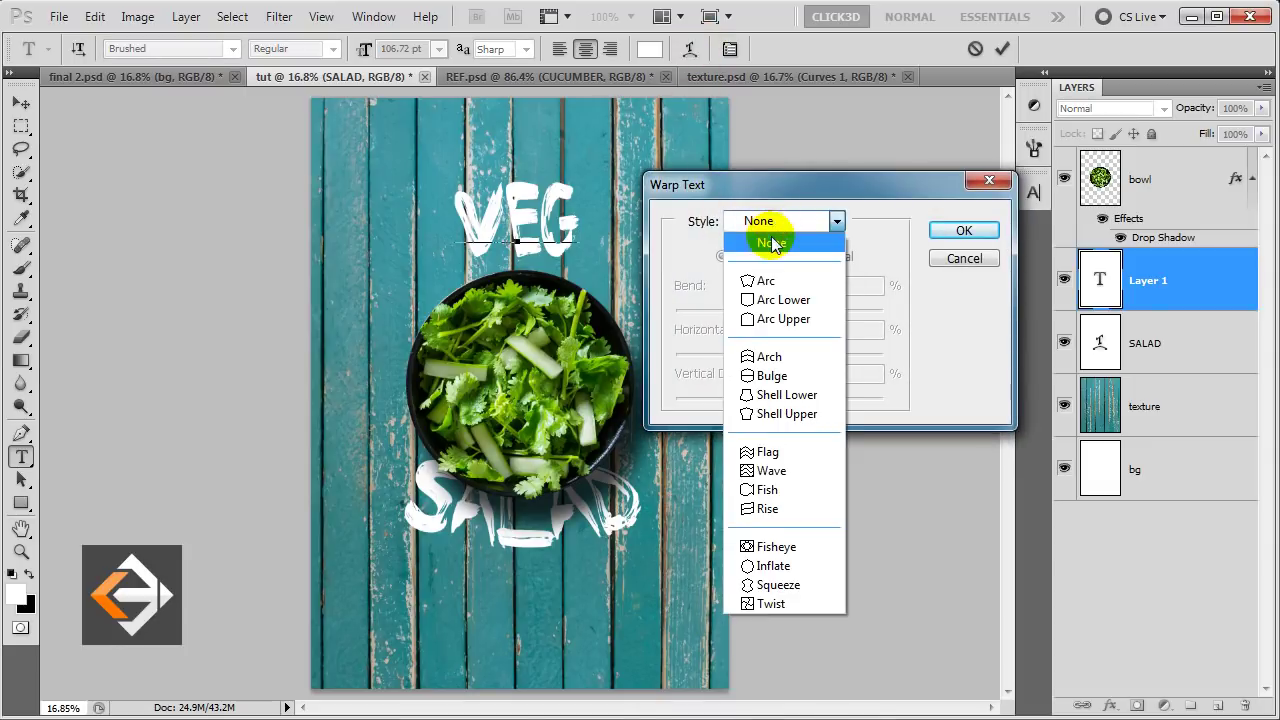
left_click(764, 287)
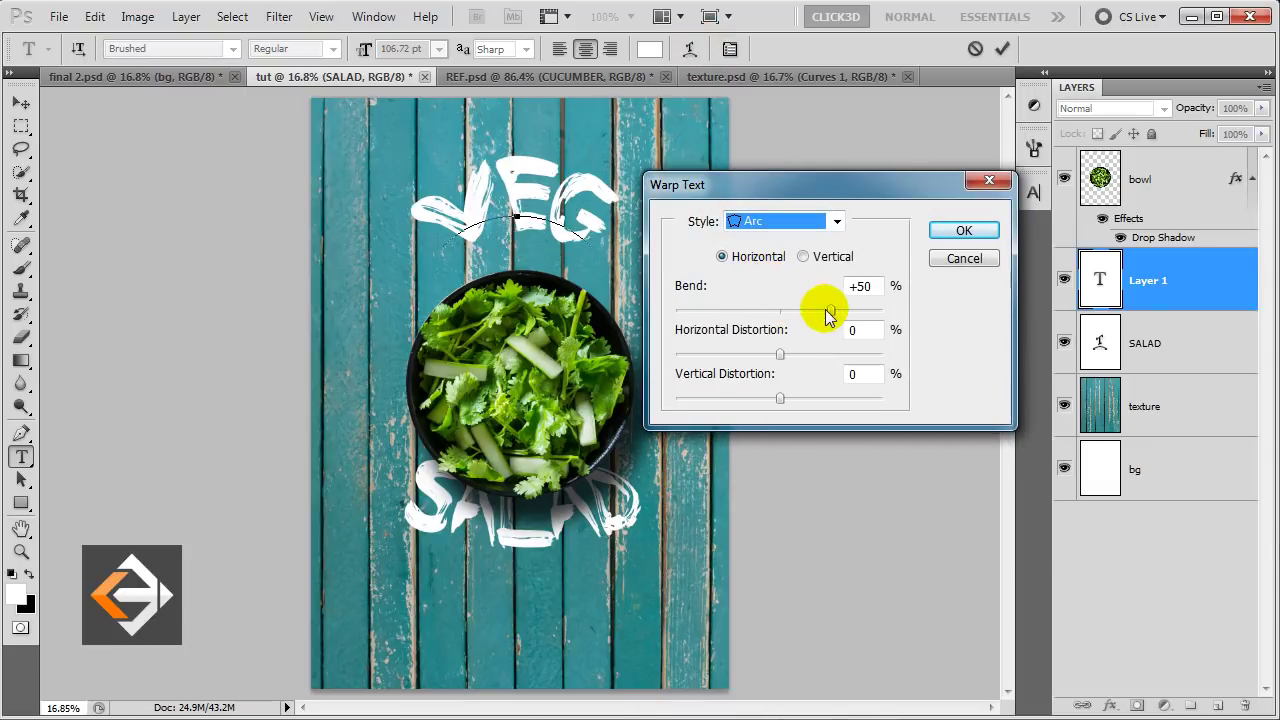
left_click_drag(830, 310, 839, 310)
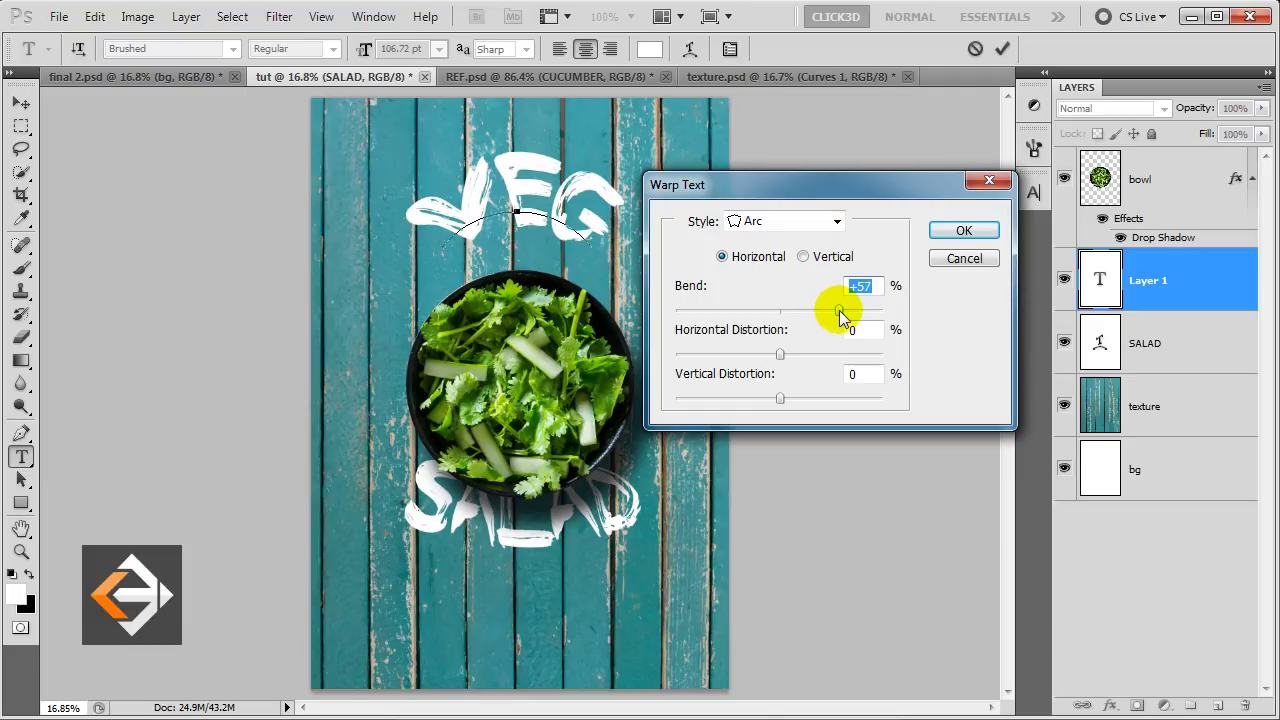
left_click(959, 232)
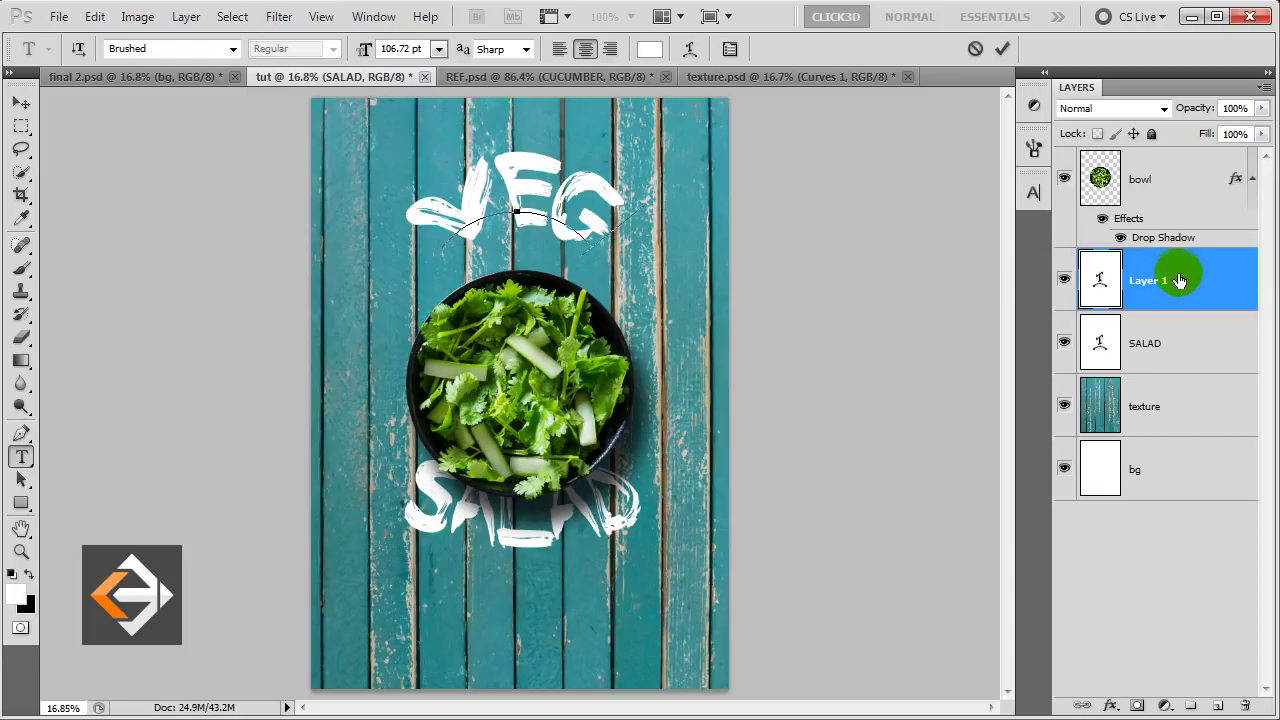
left_click(1180, 280)
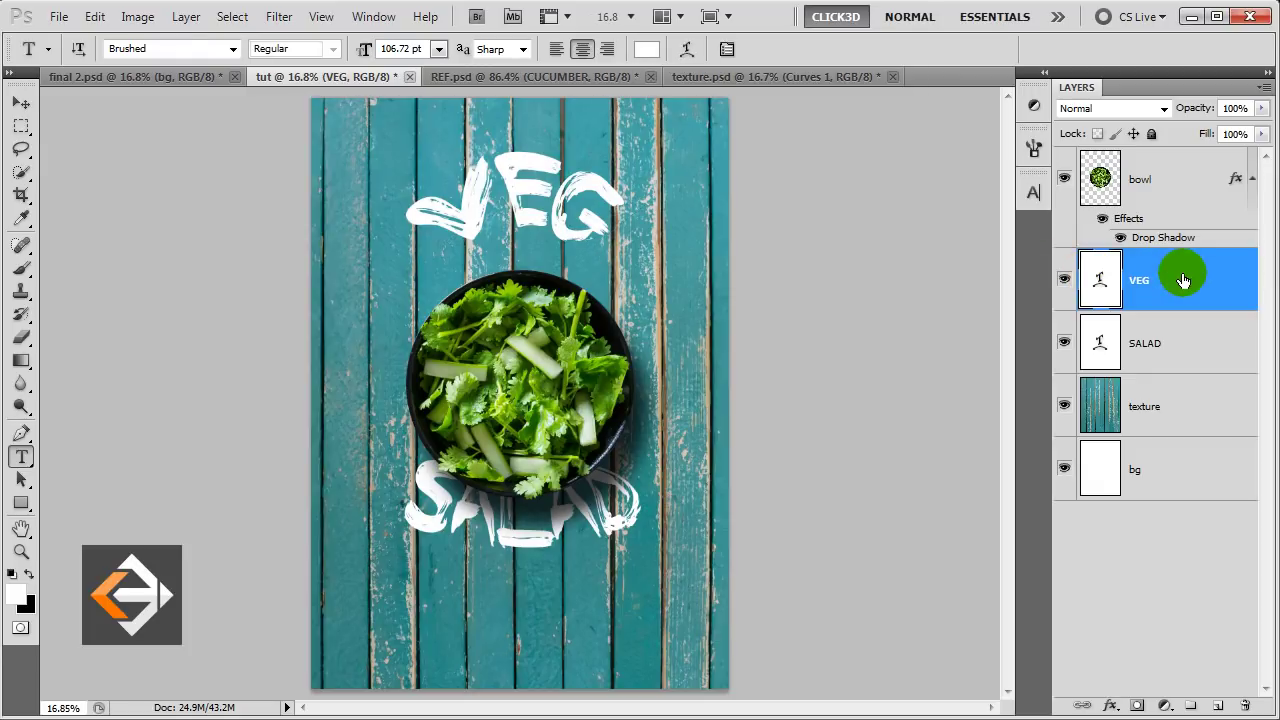
key("v")
left_click_drag(525, 192, 528, 257)
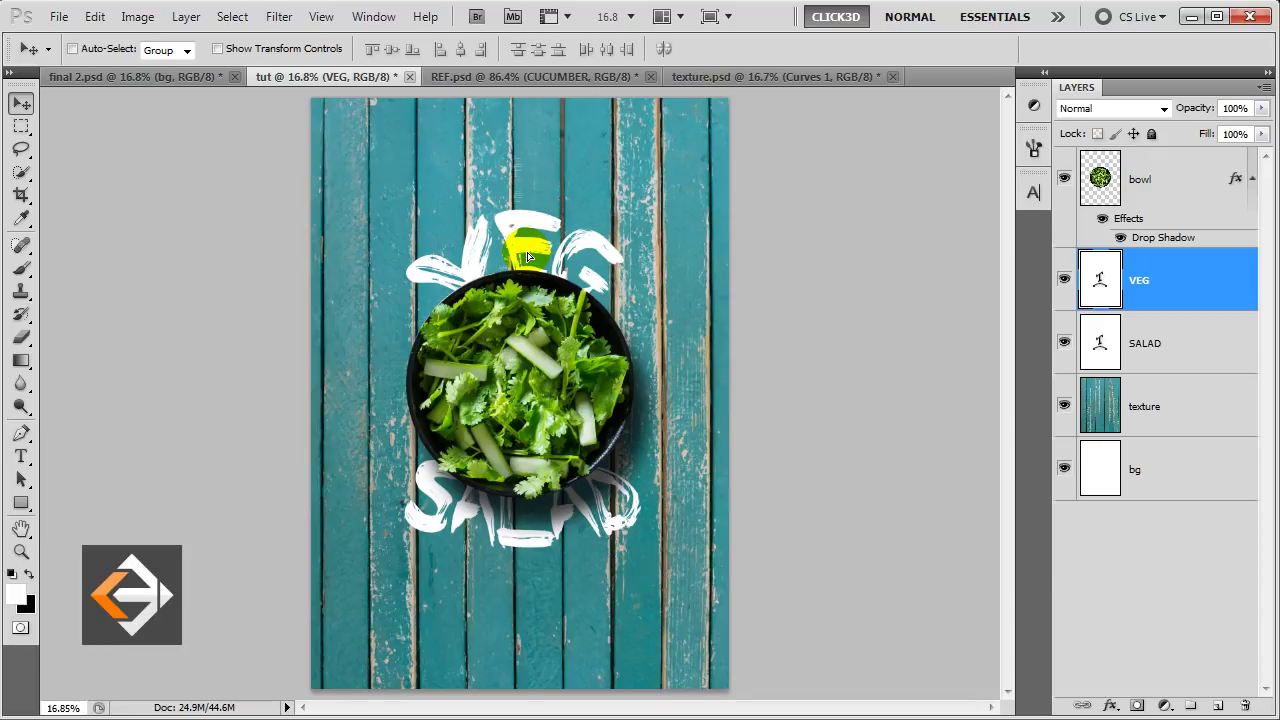
Duplicate VEG and rotate the copy about 86° to arc along the bowl's right side.
left_click_drag(530, 258, 562, 270)
left_click(1162, 287)
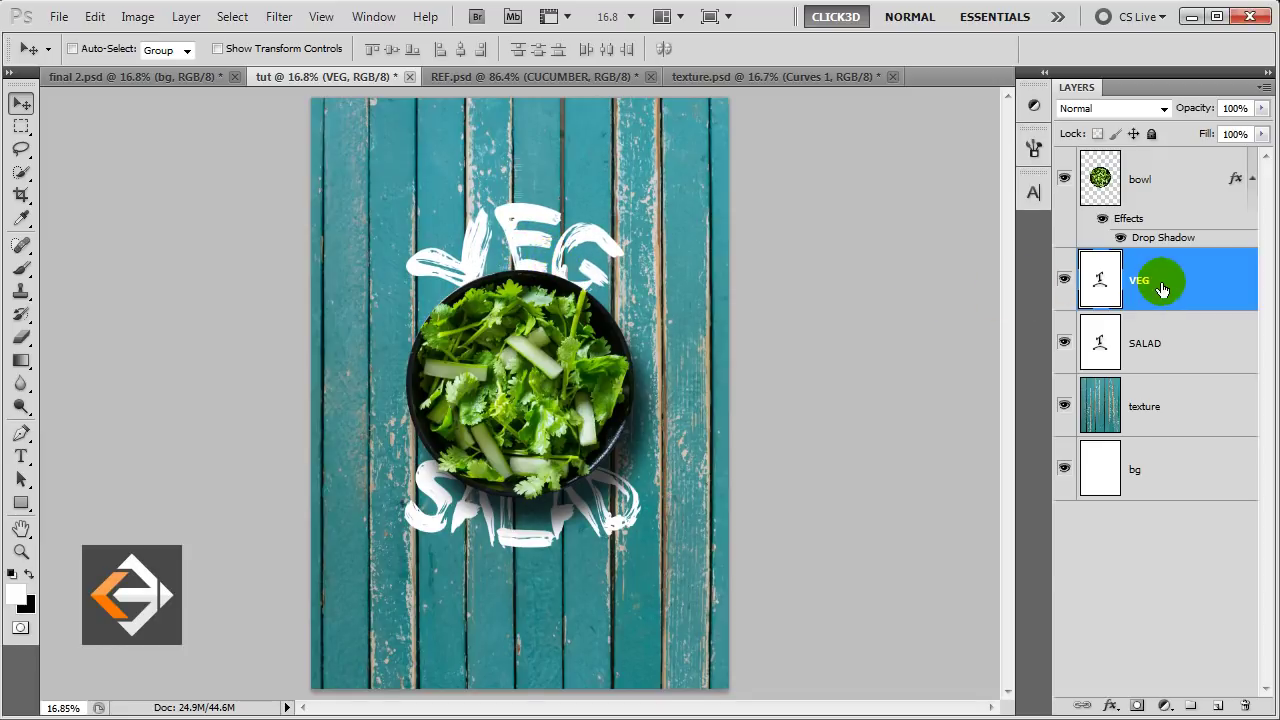
key("ctrl+j")
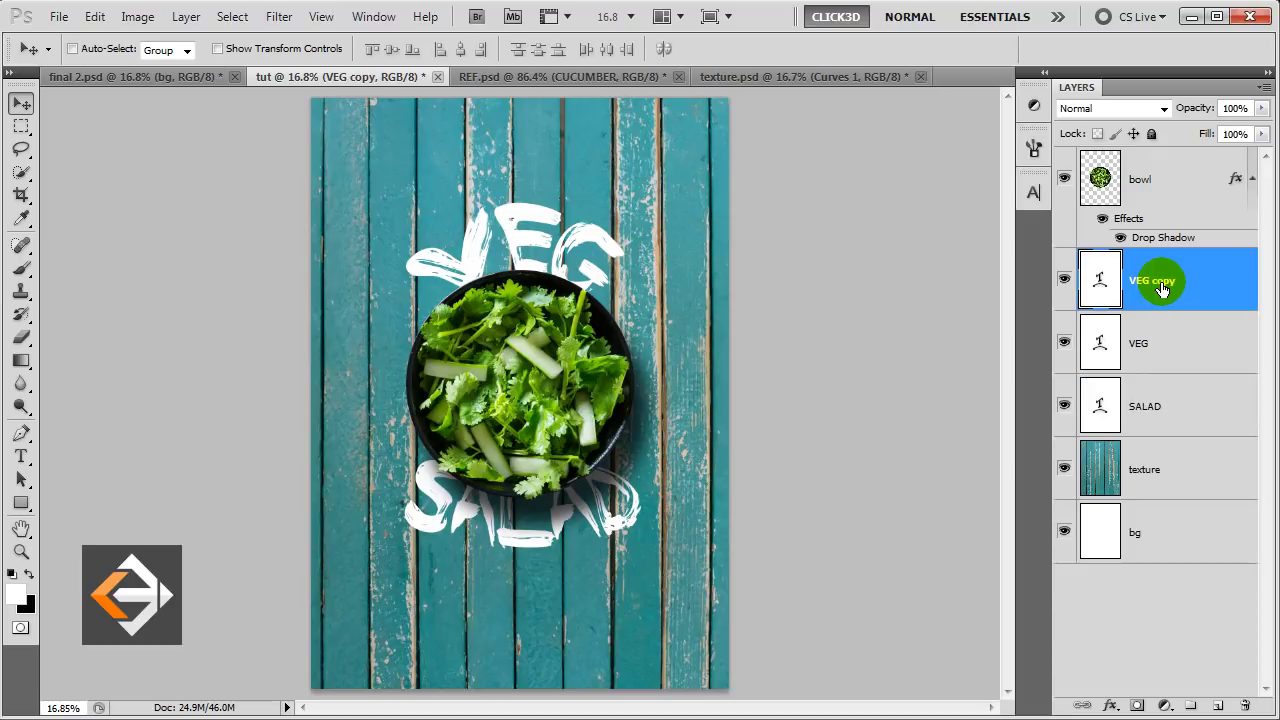
mouse_move(612, 287)
left_mouse_down()
mouse_move(535, 263)
mouse_move(521, 396)
left_mouse_up()
key("ctrl+t")
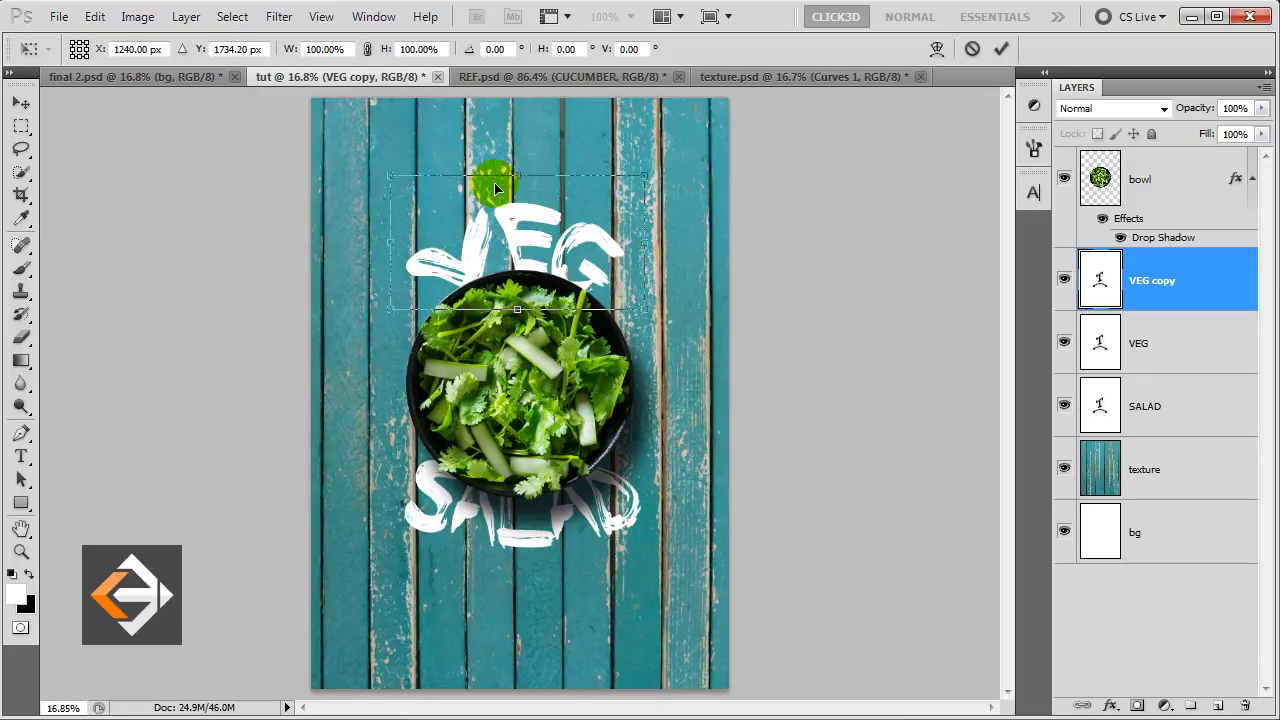
left_click(487, 49)
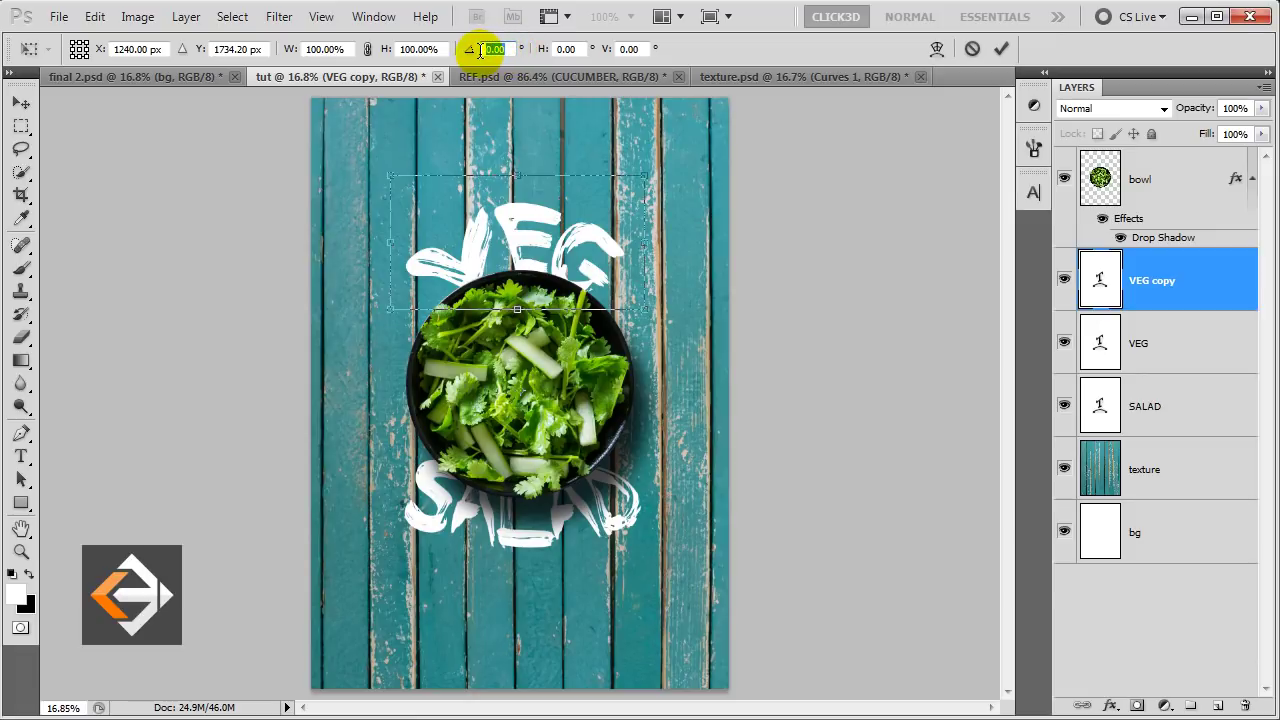
type("90")
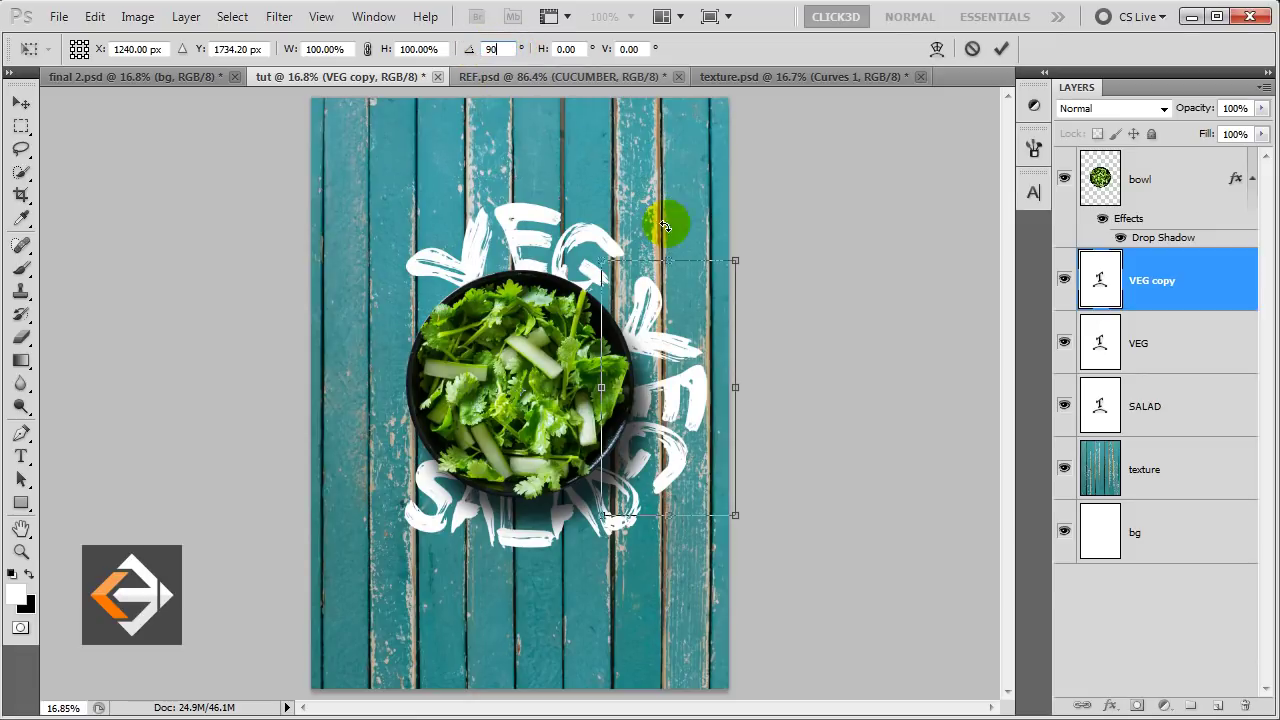
left_click_drag(763, 266, 779, 238)
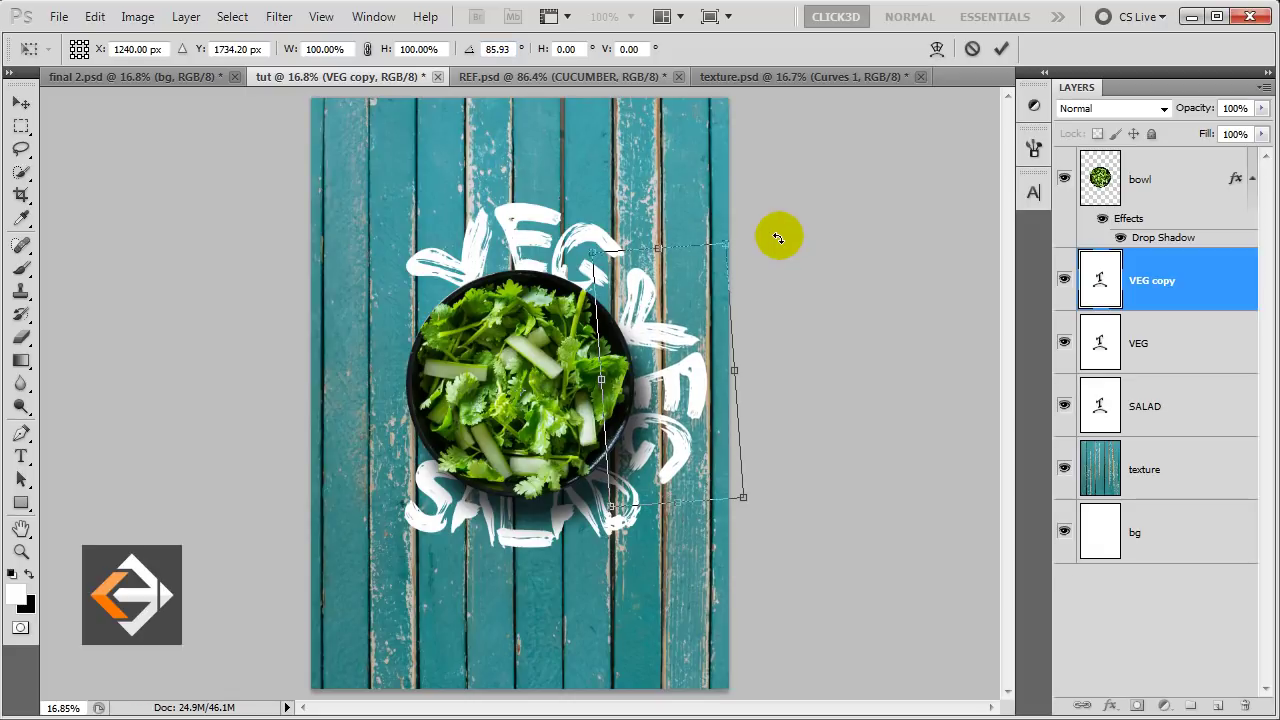
left_click_drag(779, 238, 781, 263)
key("Return")
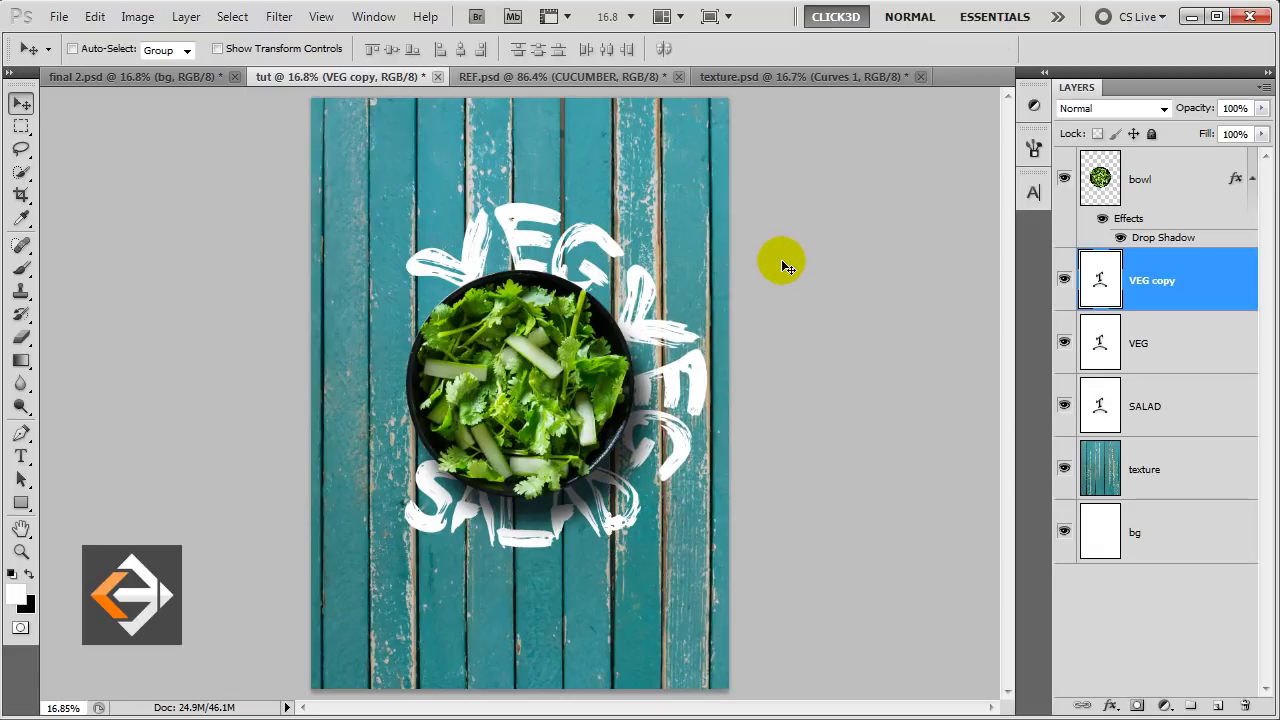
Duplicate VEG again and rotate the copy about -84° around the bowl centre onto its left side.
left_click(1210, 353)
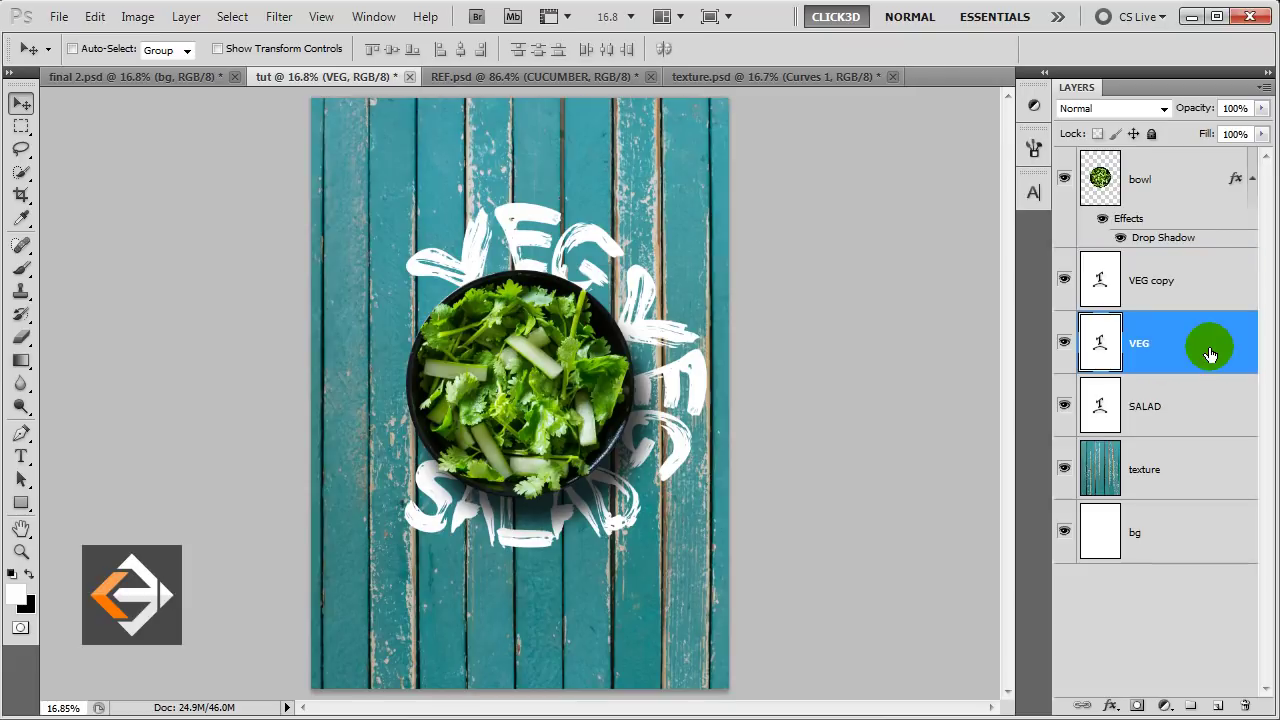
key("ctrl+j")
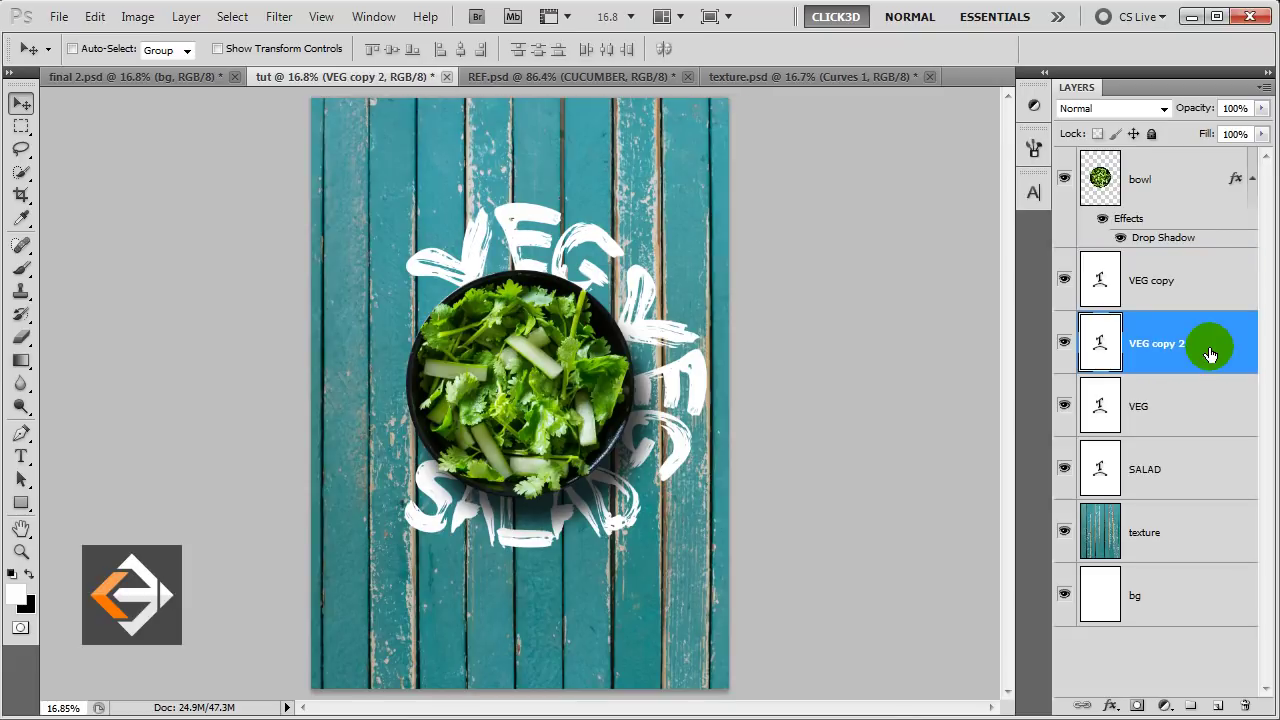
key("ctrl+t")
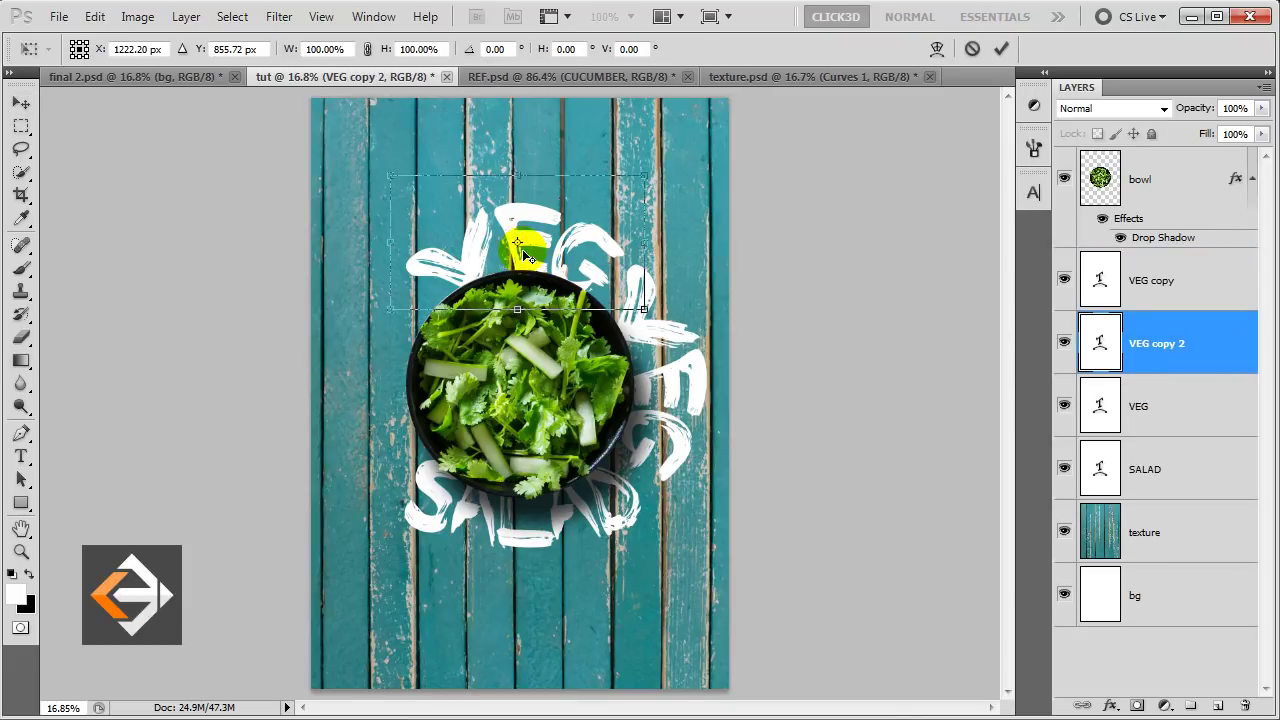
left_click_drag(517, 241, 522, 393)
left_click(495, 49)
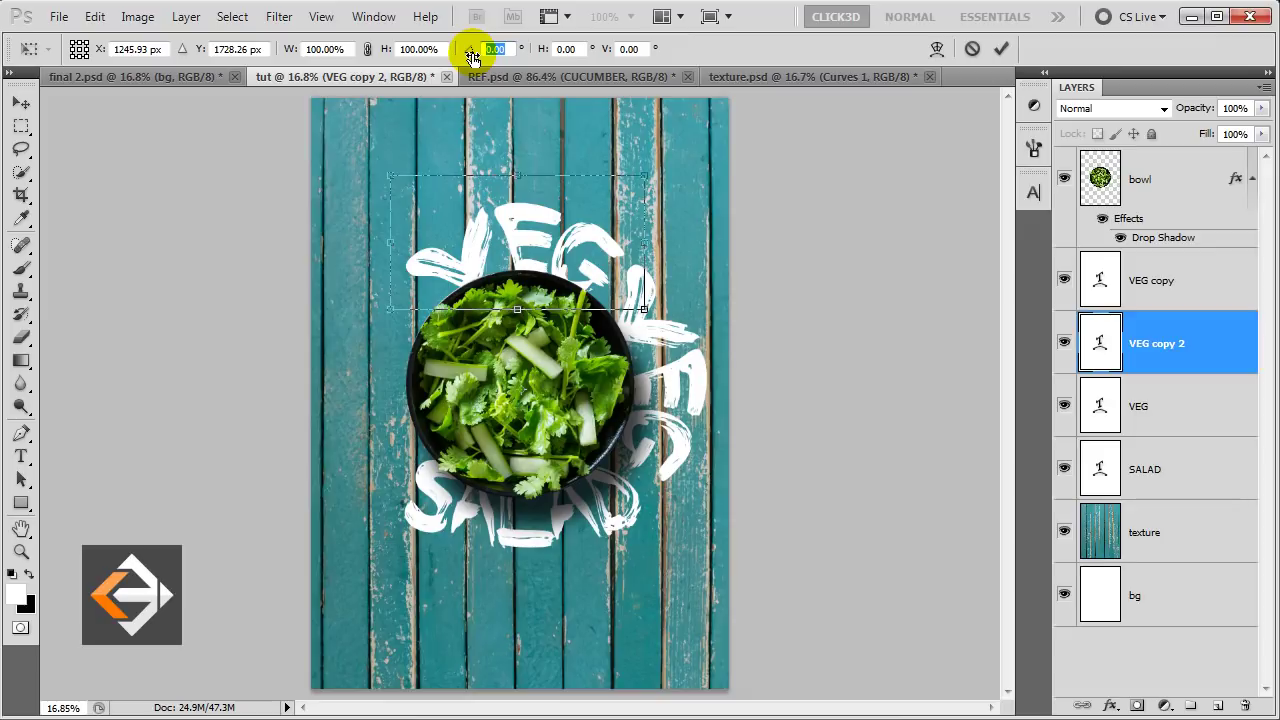
type("-90")
key("Return")
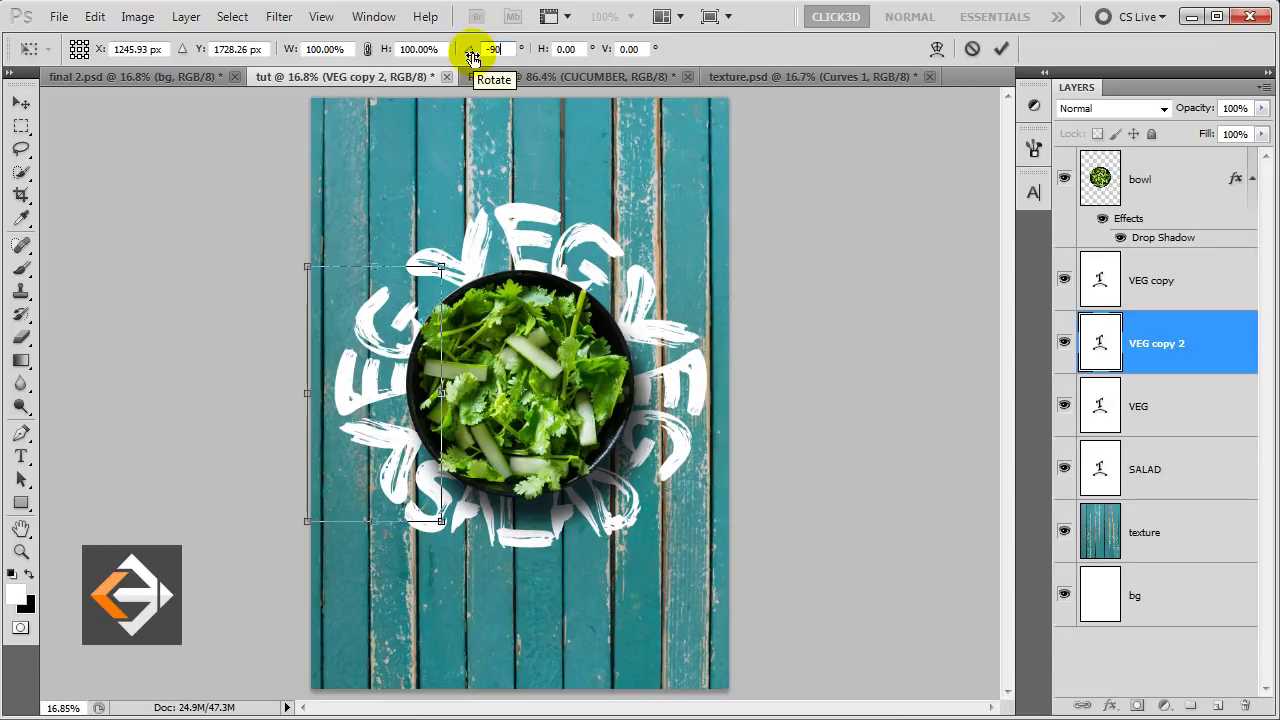
left_click_drag(263, 276, 271, 255)
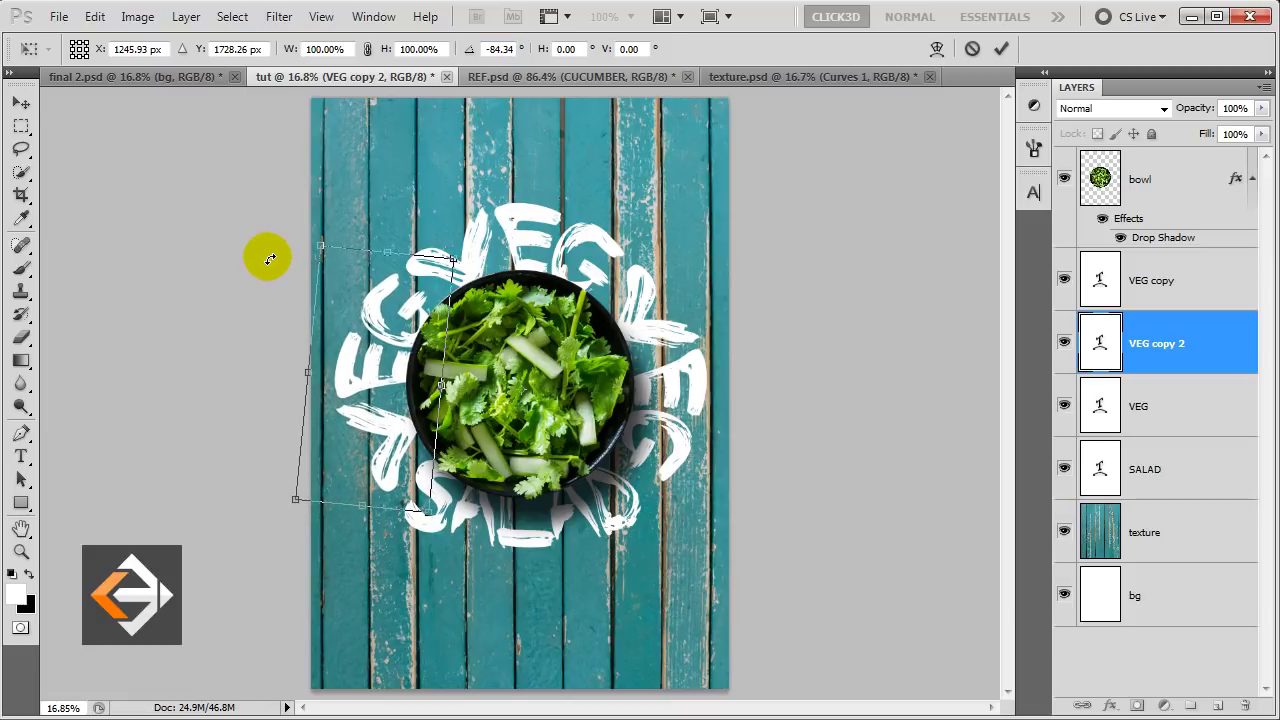
key("Return")
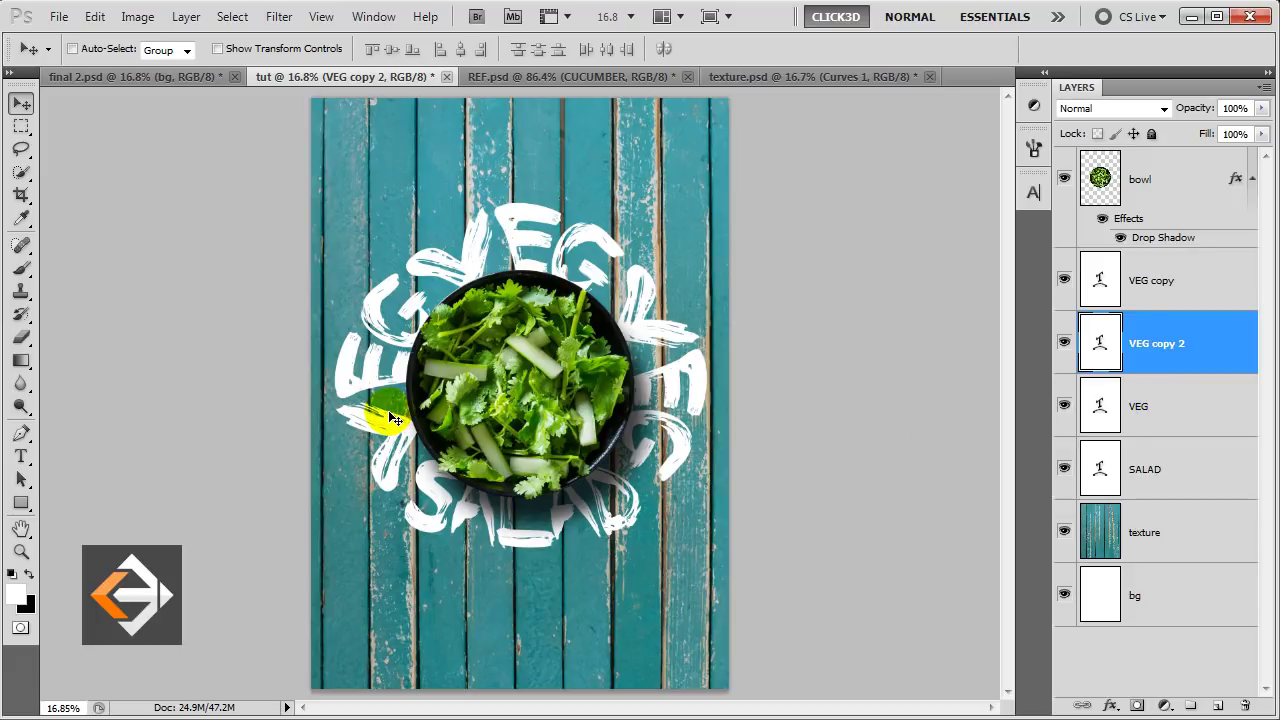
Edit the arc texts so the top arc reads ETA and the right arc reads BLE.
key("t")
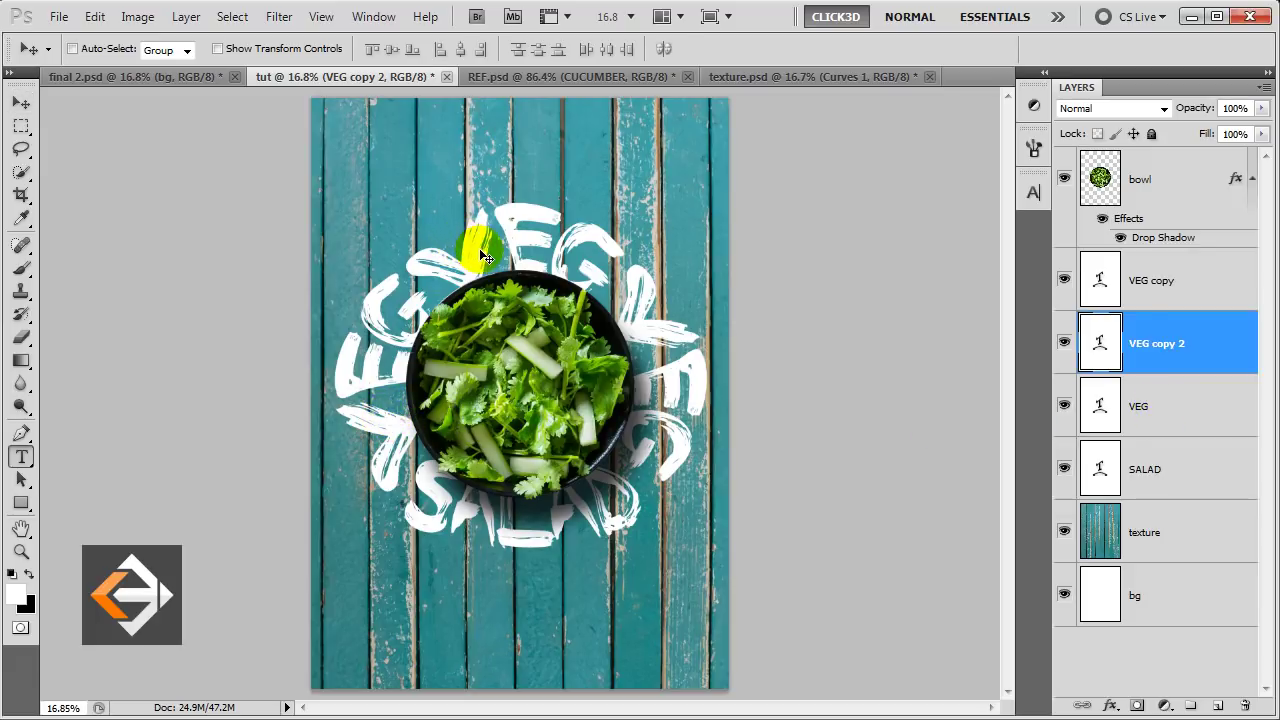
left_click(466, 250)
double_click(458, 258)
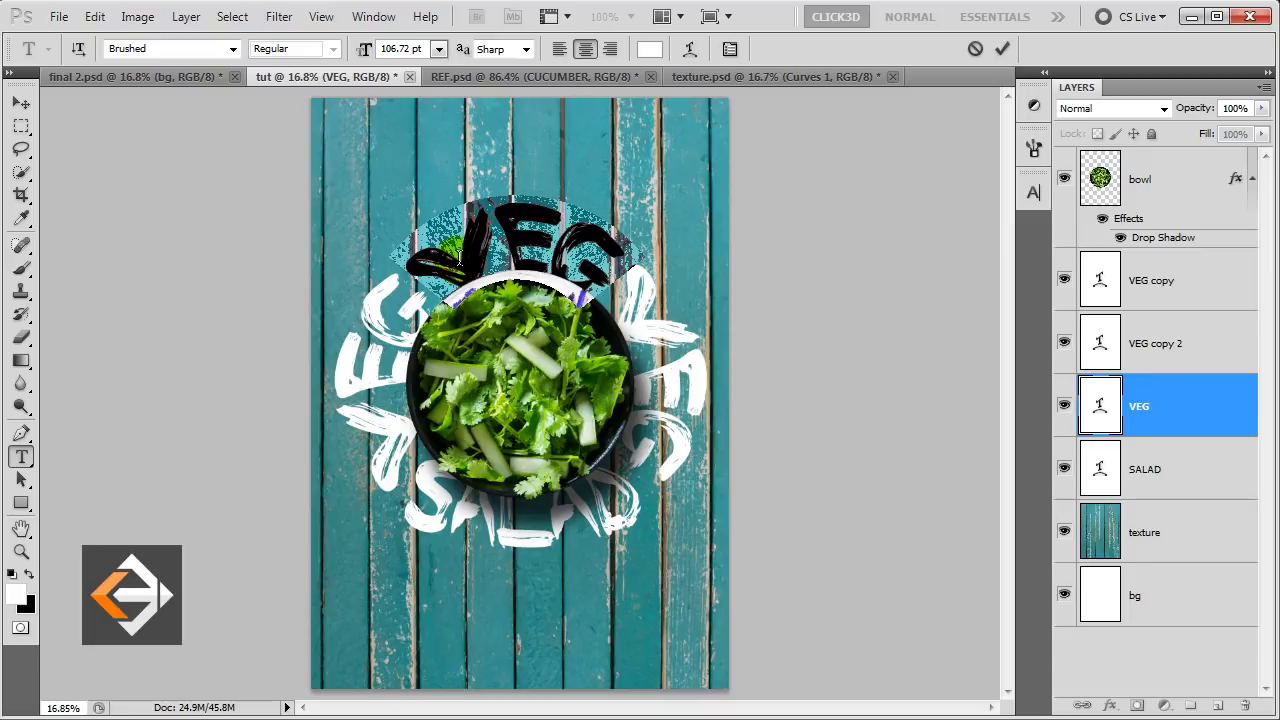
type("VEGETABLE")
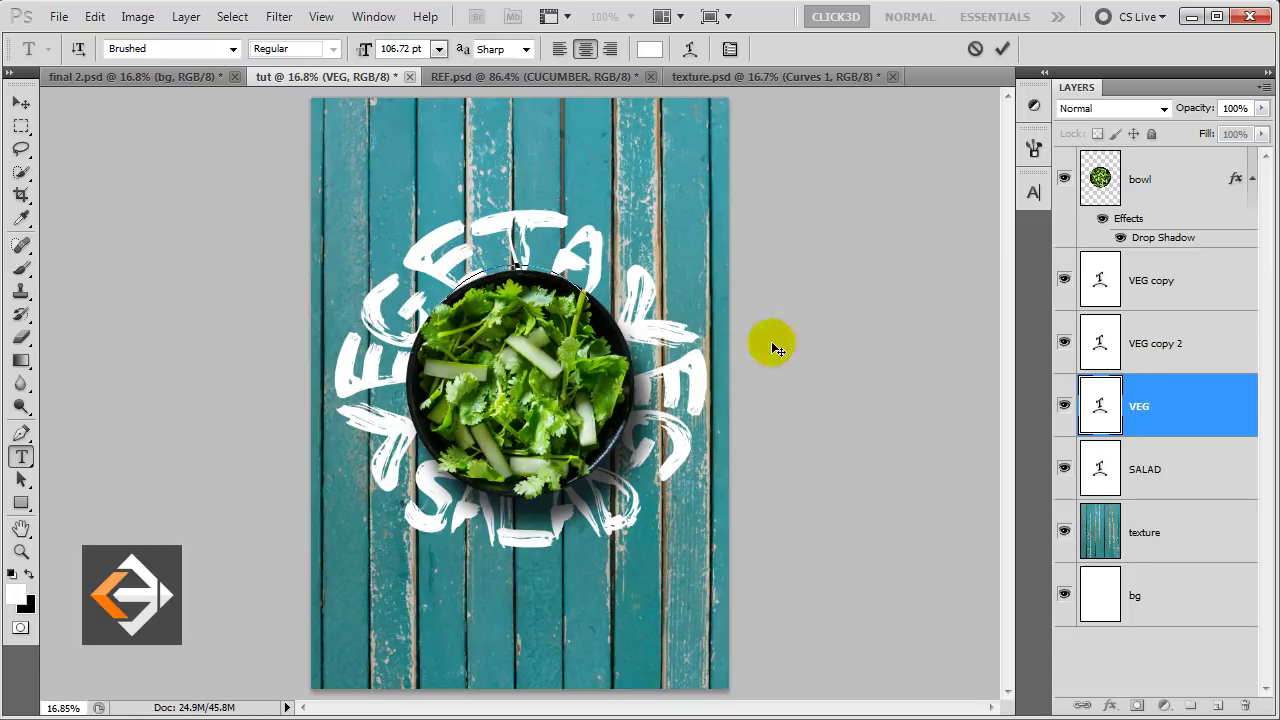
left_click(1183, 403)
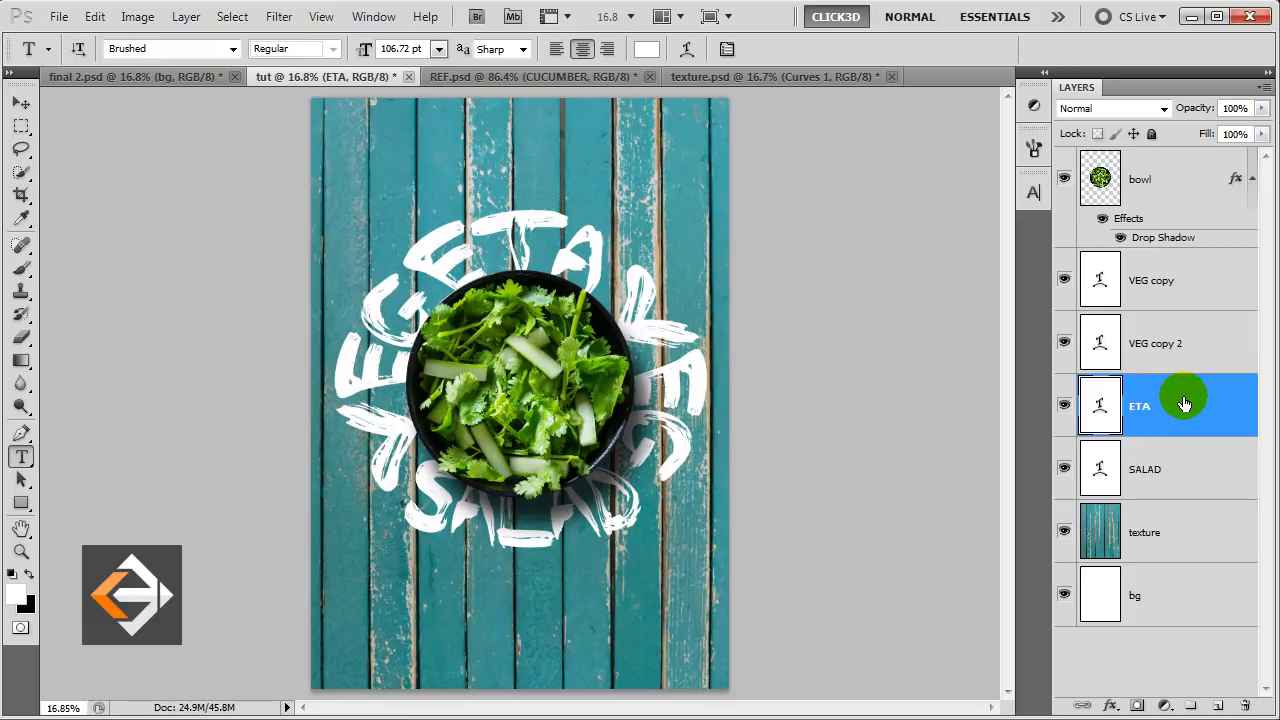
left_click(675, 366)
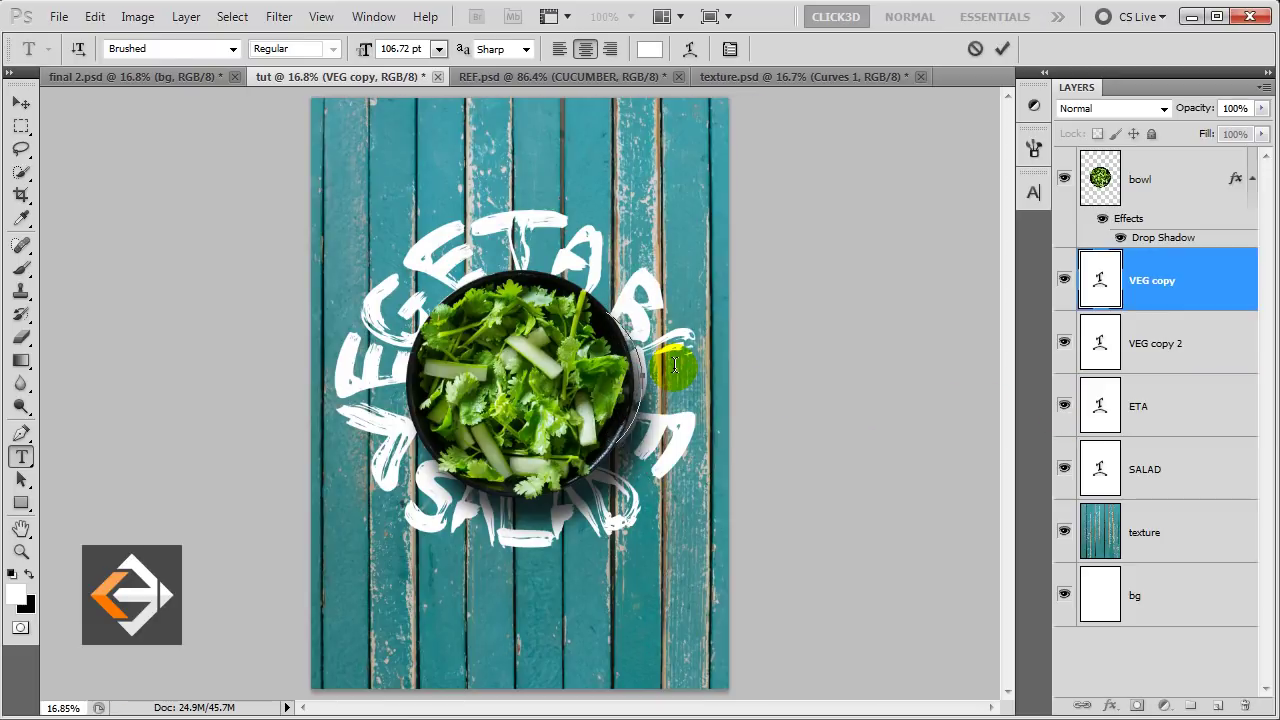
left_click(1198, 280)
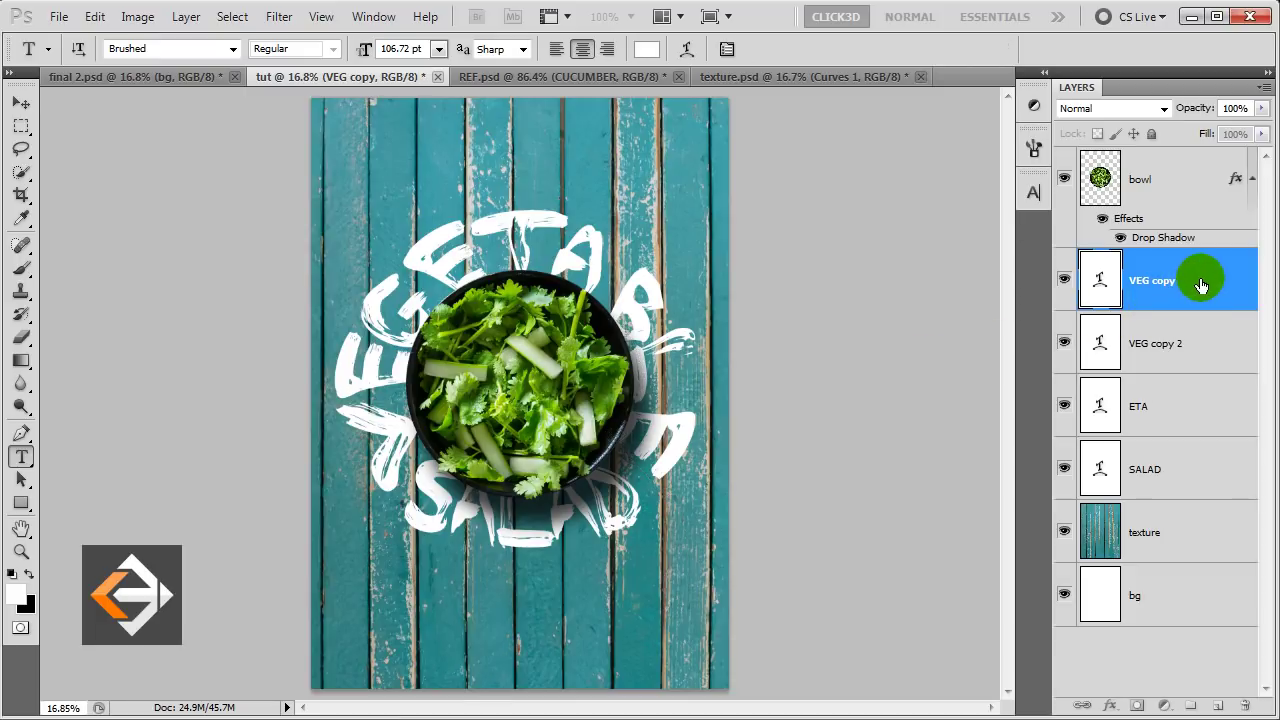
Shift the SALAD lettering slightly and tilt it about -1.33°.
key("v")
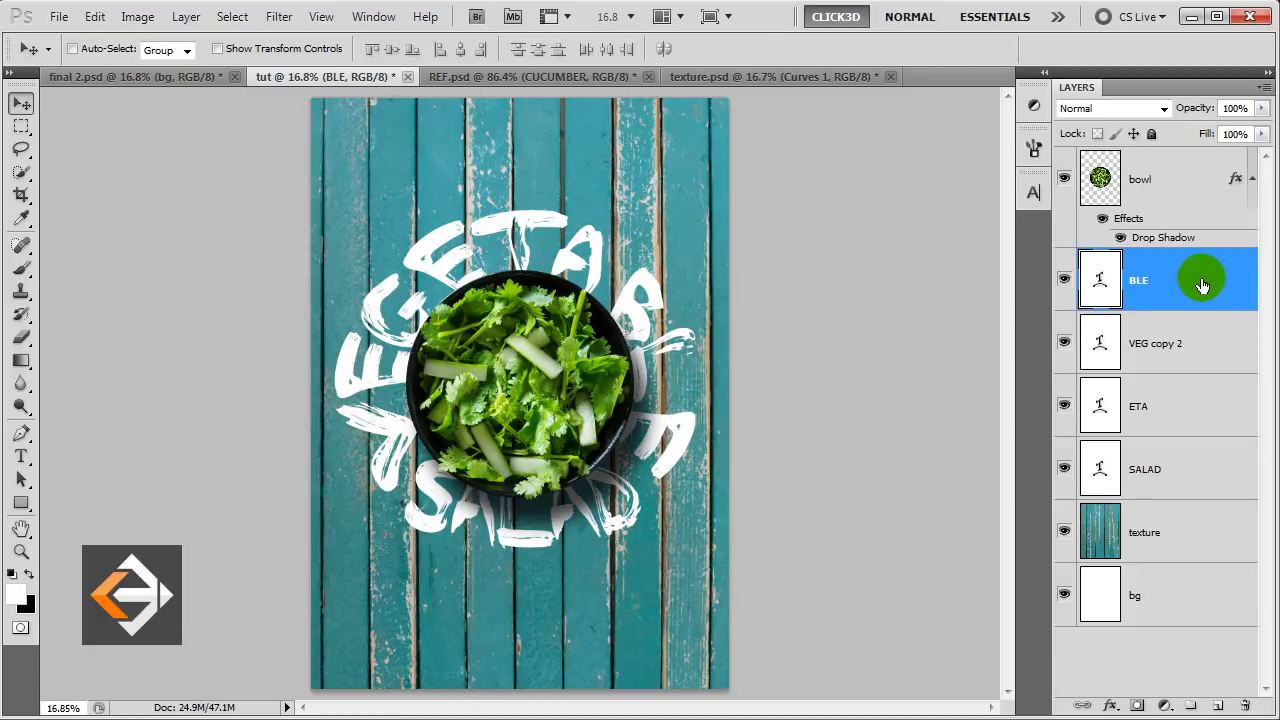
left_click(1178, 468)
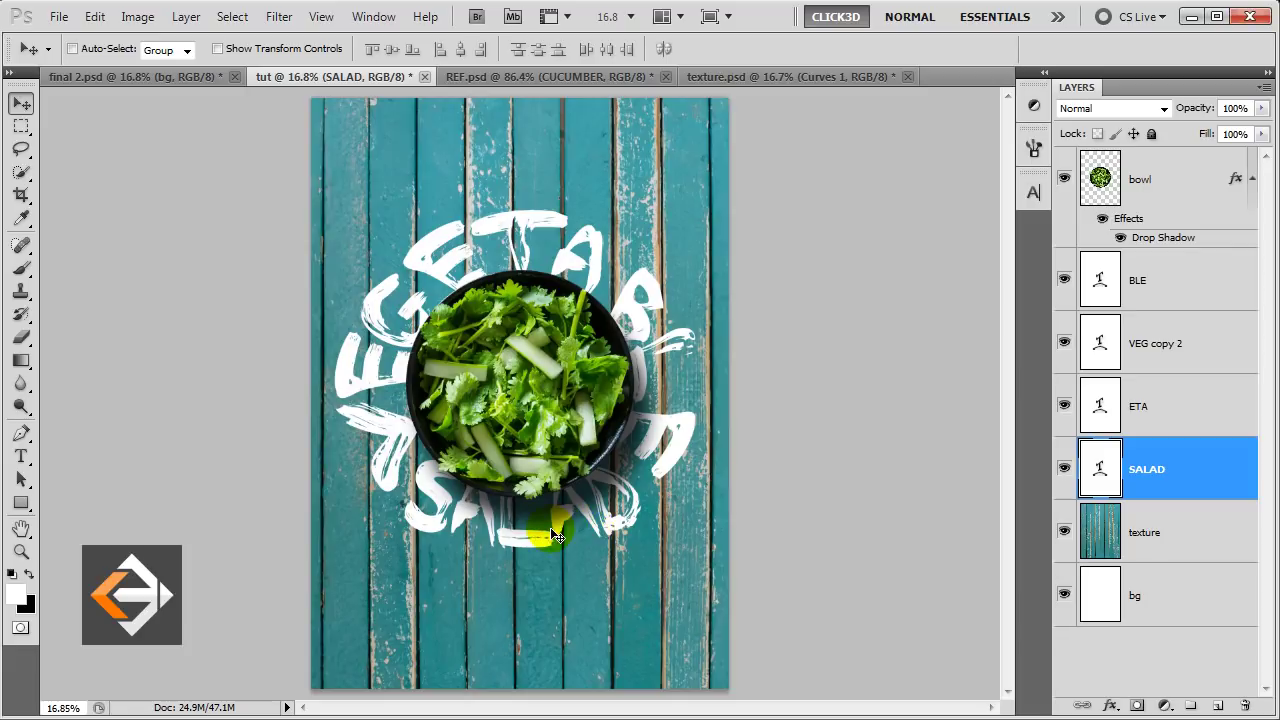
left_click_drag(586, 517, 593, 528)
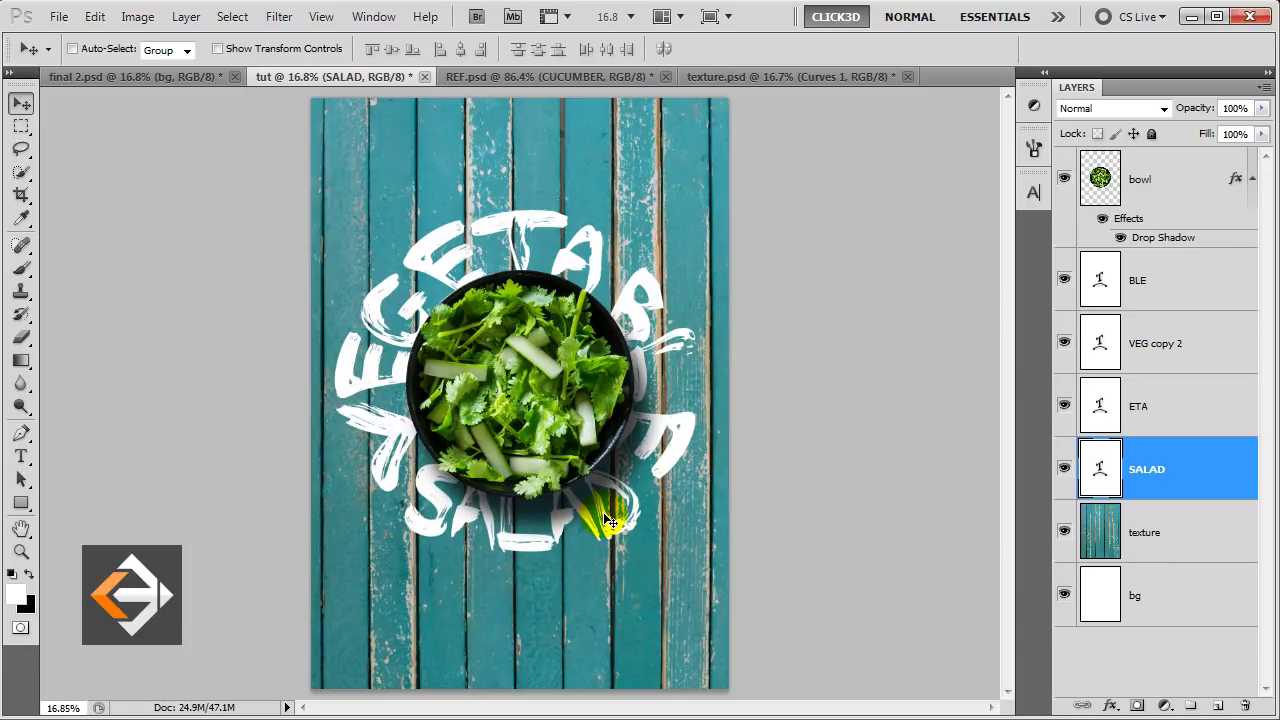
key("ctrl+t")
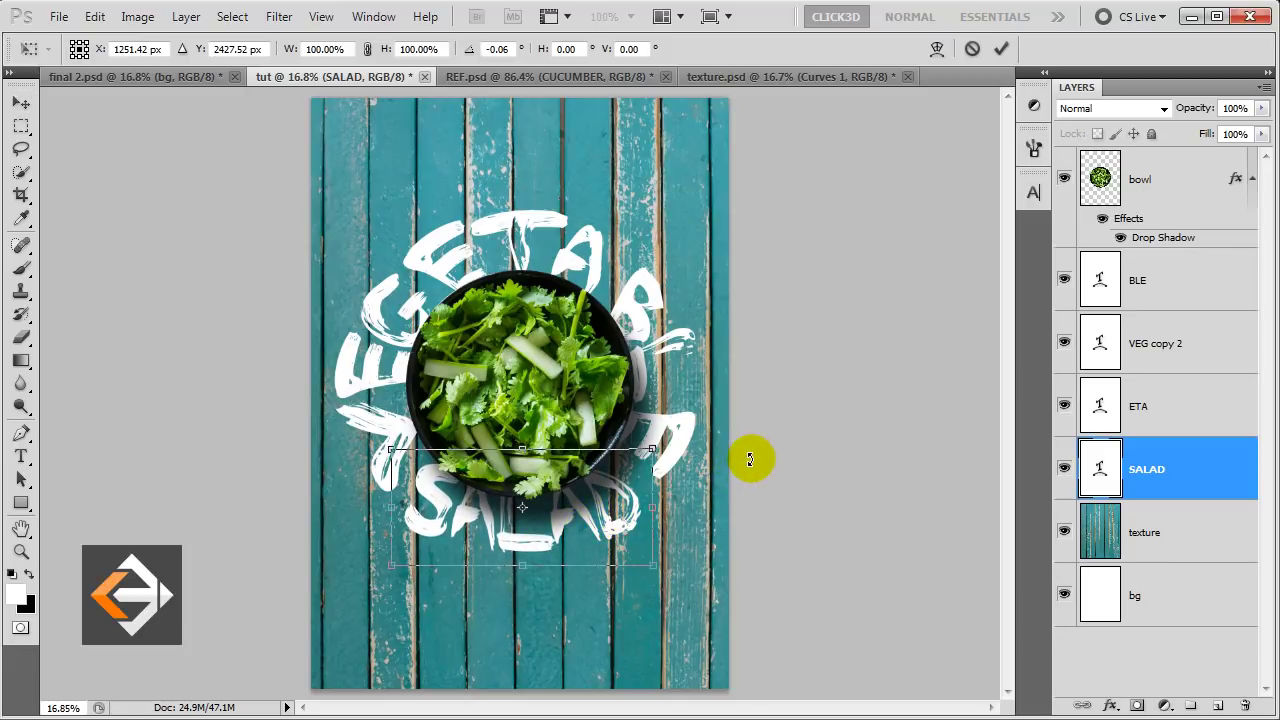
left_click_drag(746, 457, 750, 460)
key("Return")
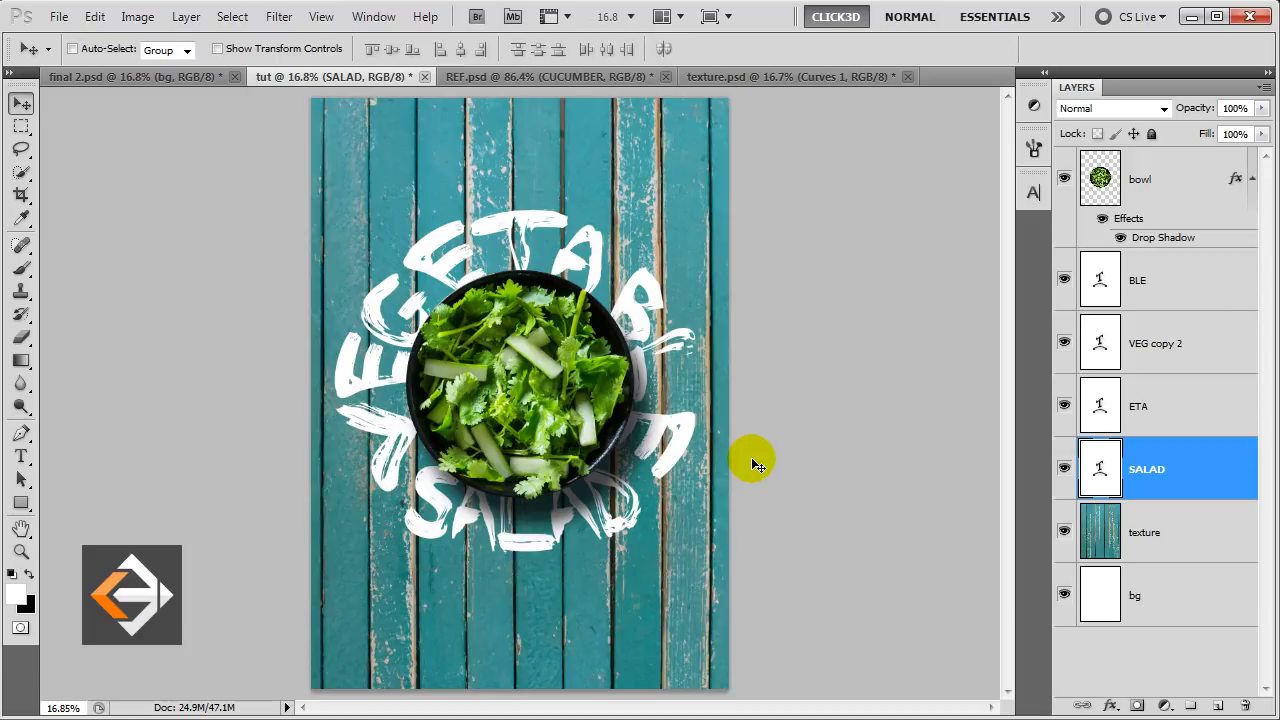
Nudge the BLE letters slightly left to sit snugly against the bowl's right edge.
left_click(1064, 281)
left_click(1190, 280)
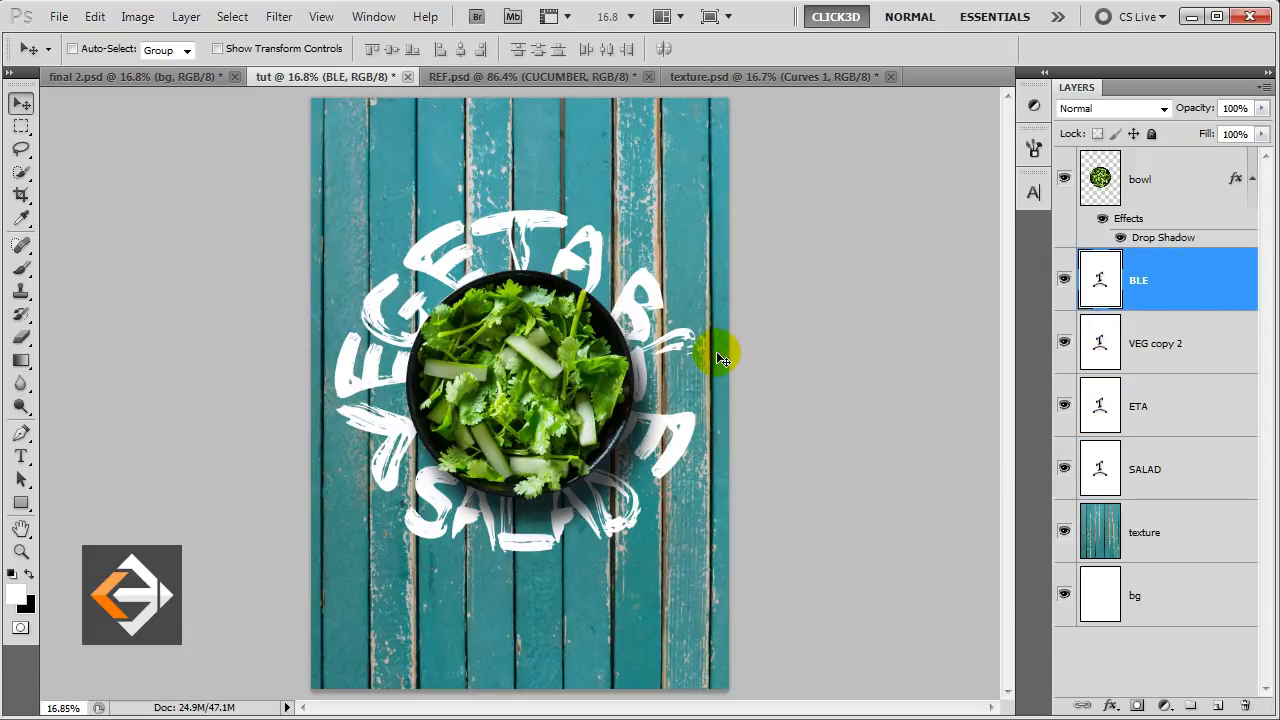
left_click_drag(716, 354, 713, 356)
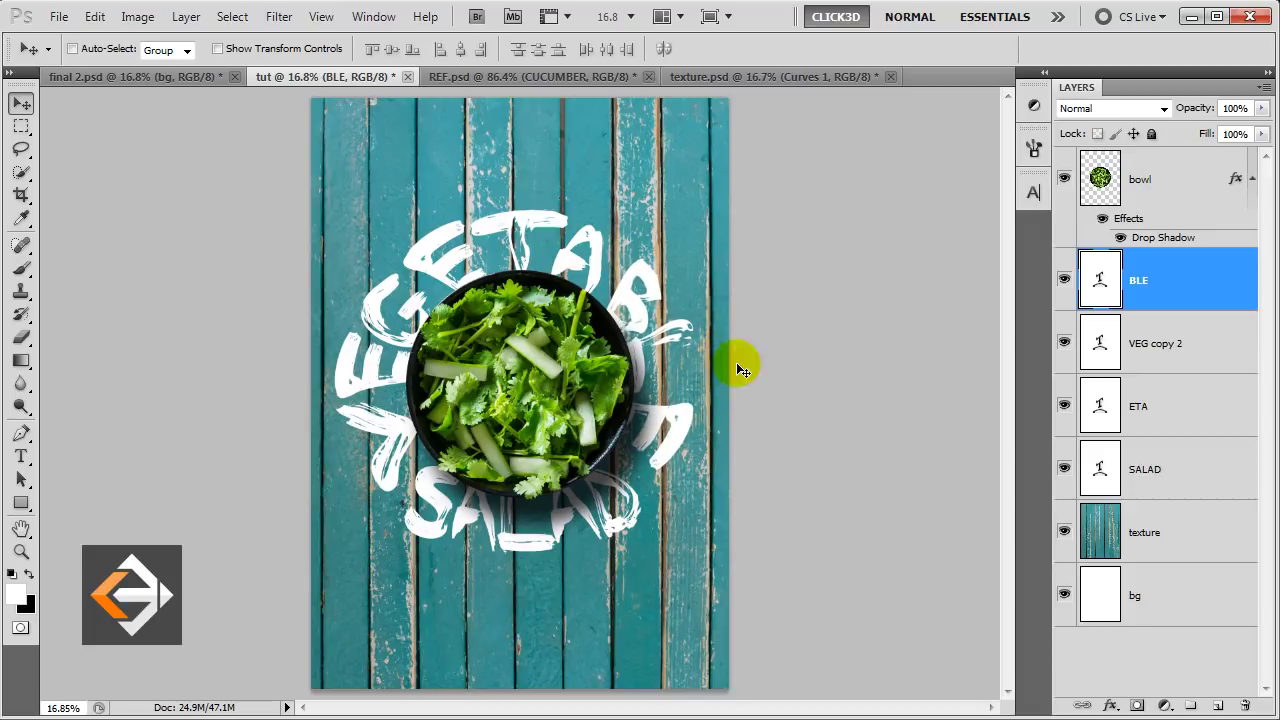
left_click(1172, 407, "shift")
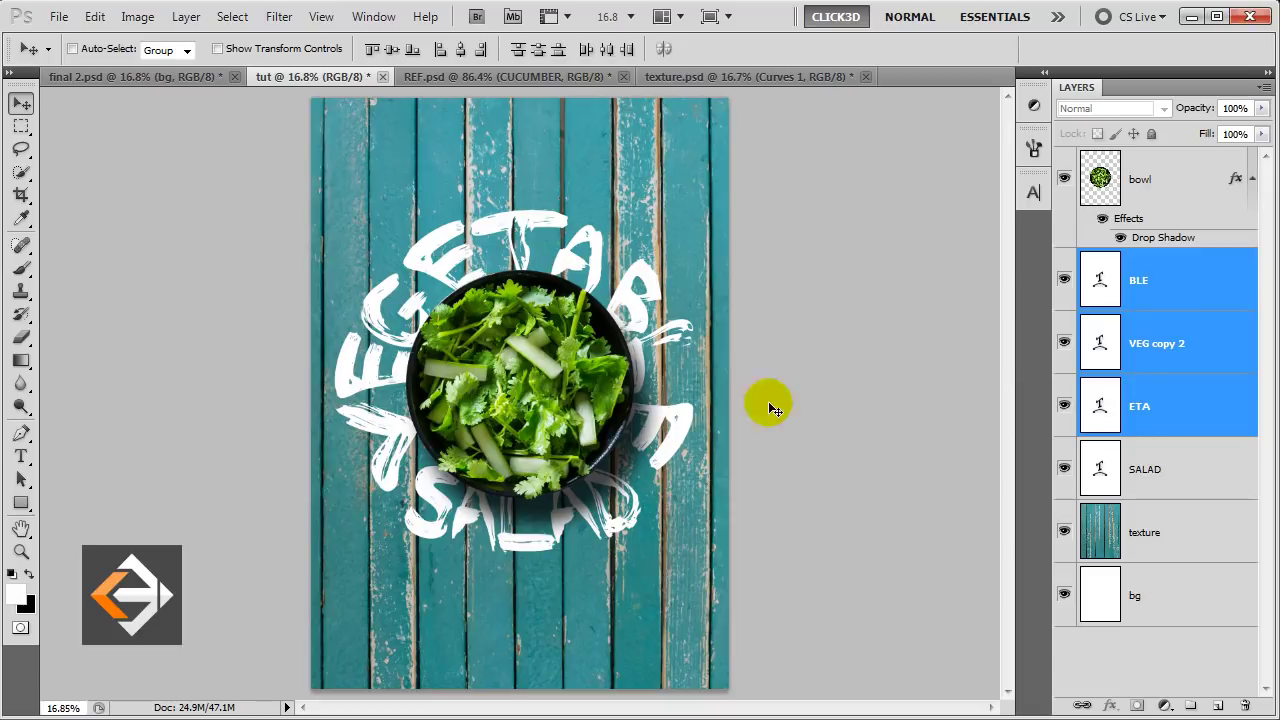
Rotate the BLE, VEG copy 2 and ETA lettering about 1.5°.
key("ctrl+t")
left_click_drag(808, 266, 836, 280)
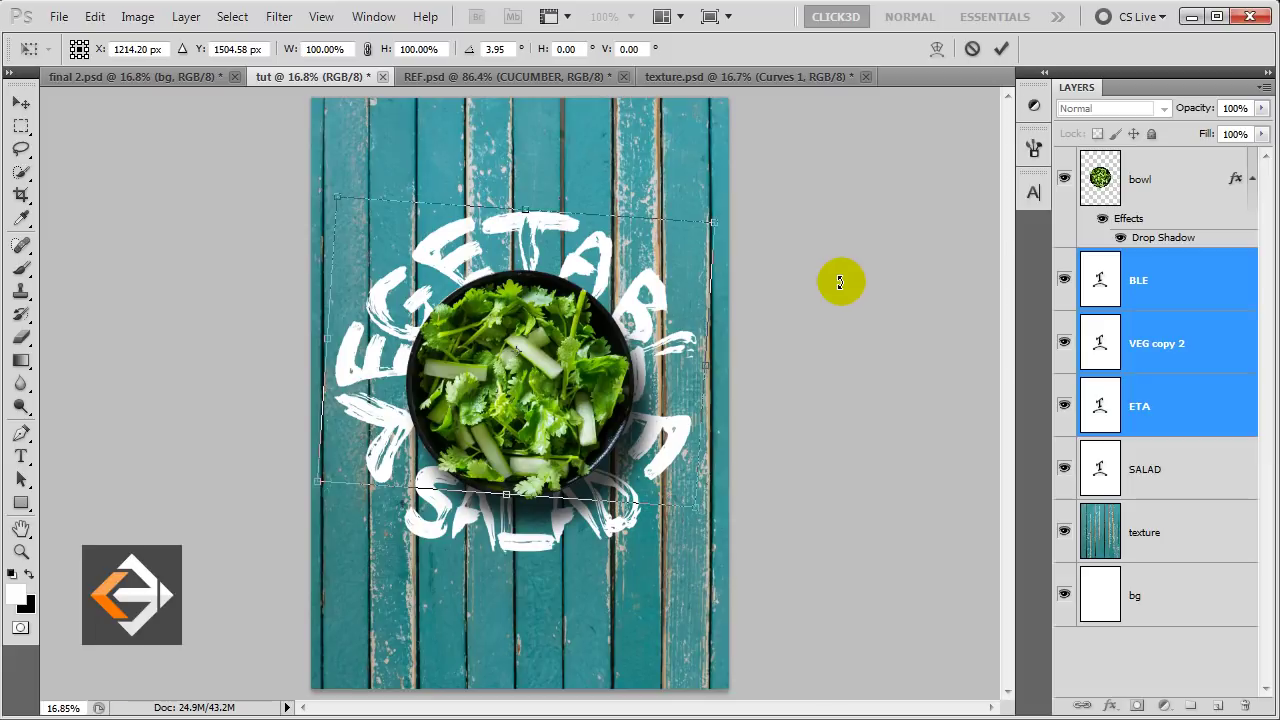
key("Return")
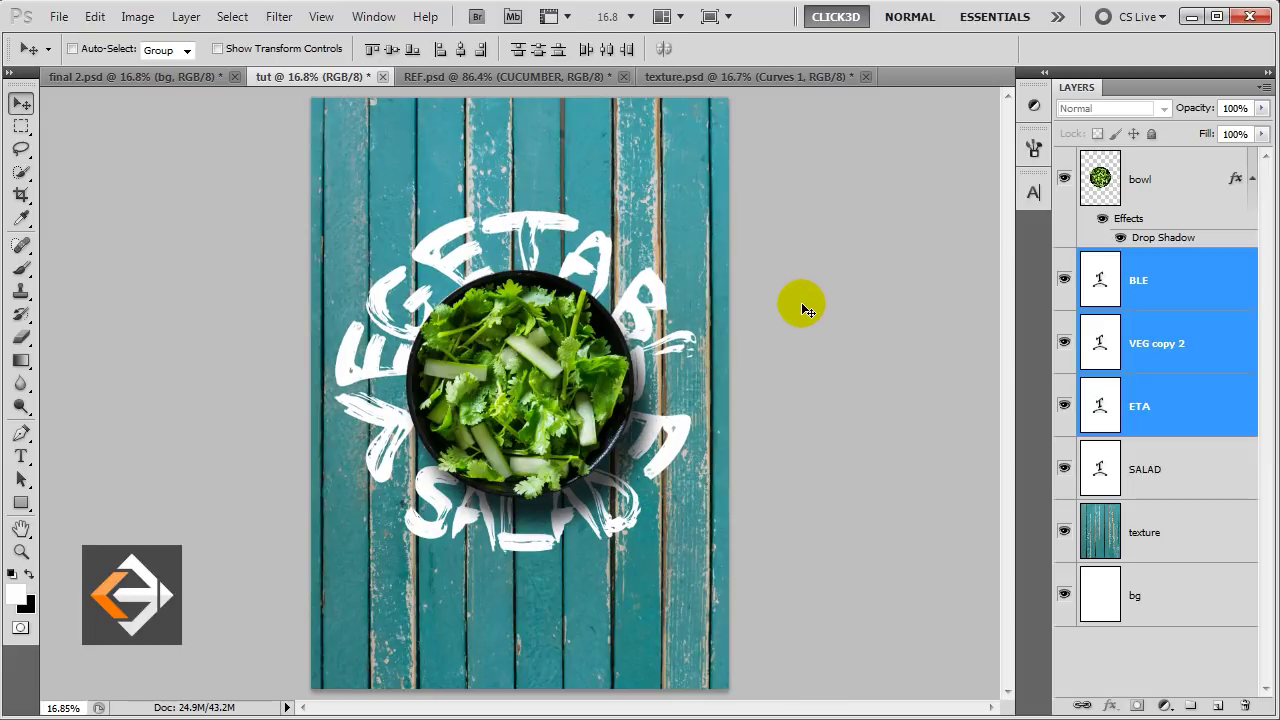
Group the BLE through SALAD text layers into a group named TEXT.
left_click(1180, 275)
left_click(1184, 471, "shift")
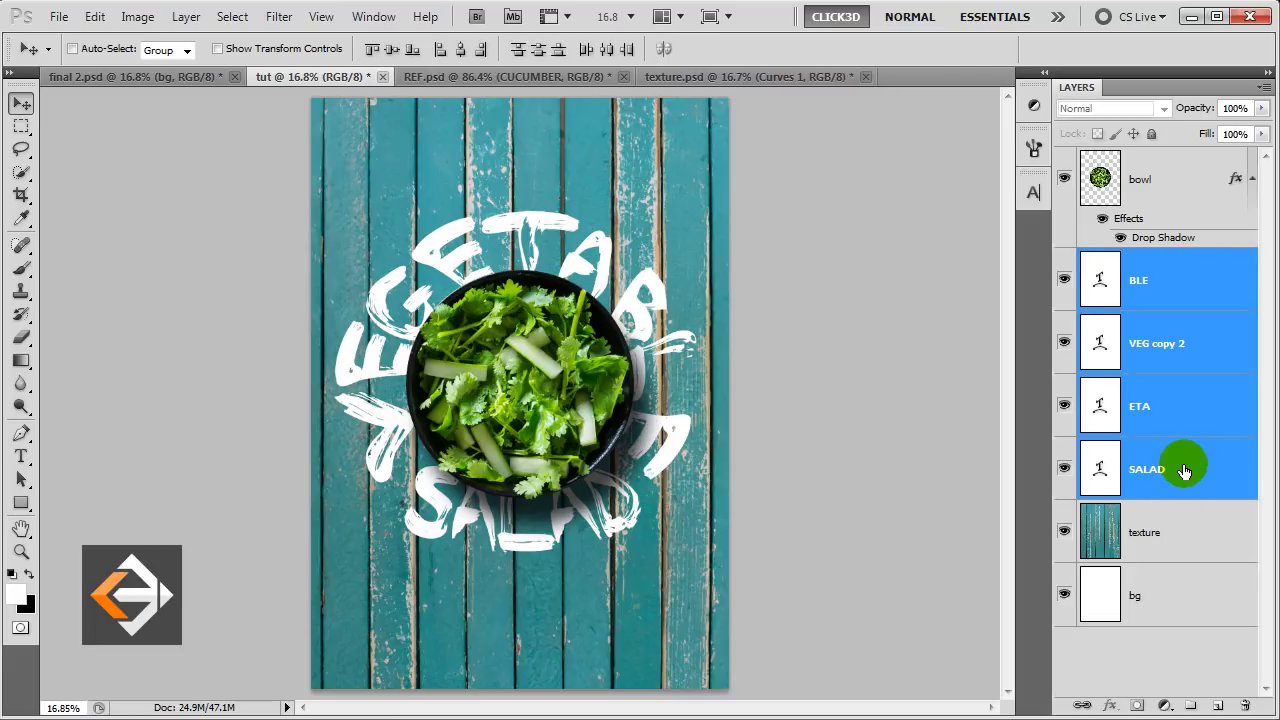
key("ctrl+g")
double_click(1148, 260)
type("TEXT")
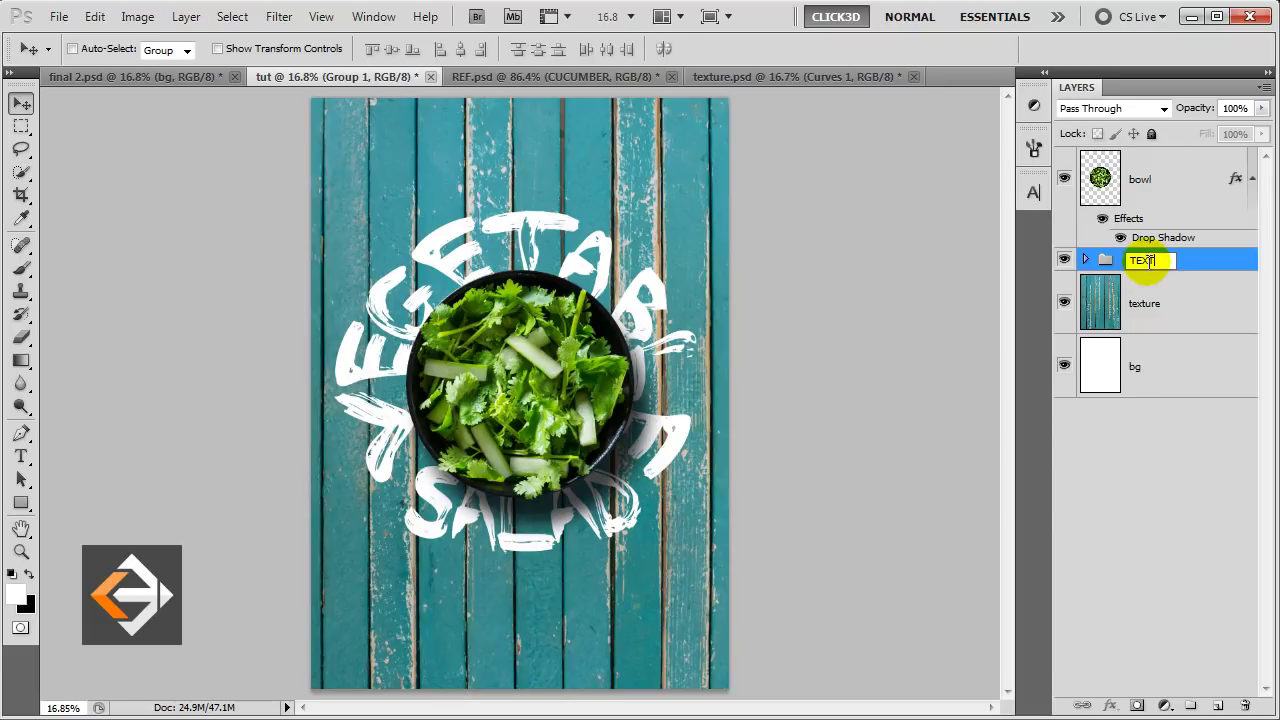
key("Return")
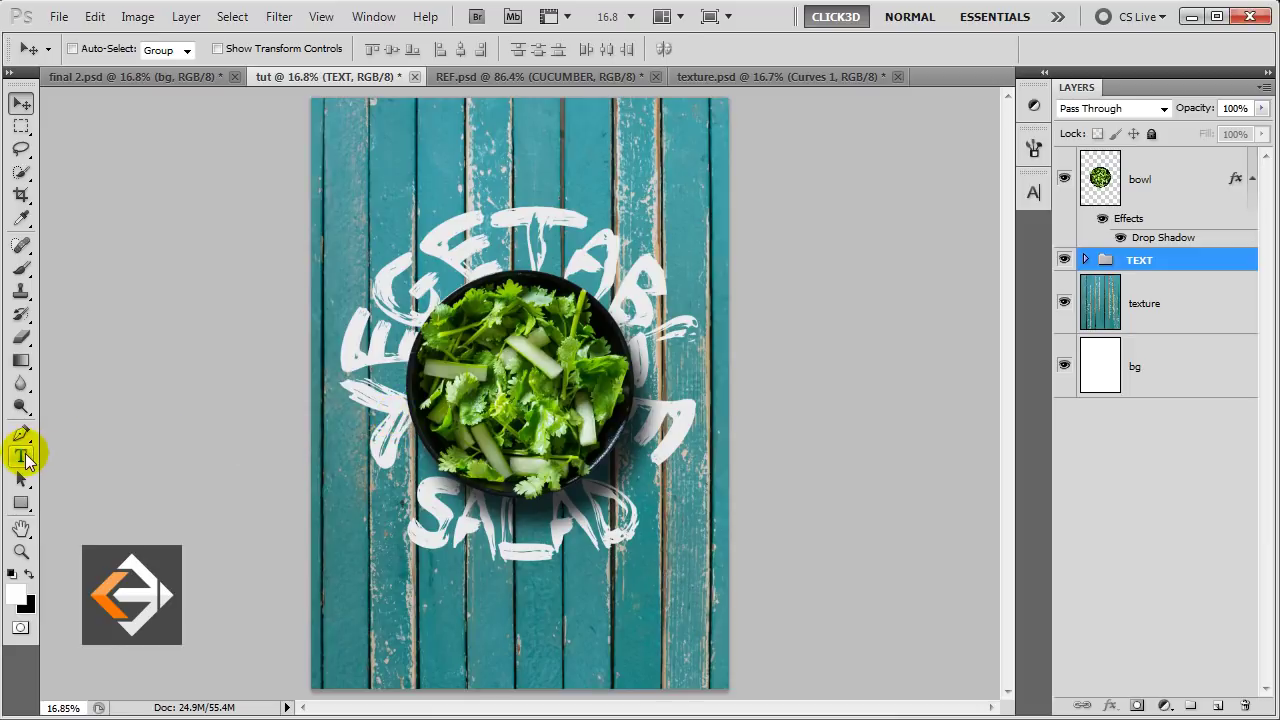
Type 'Eat Healthy Live Healthy' at 49.87 pt below the SALAD lettering.
left_click(22, 457)
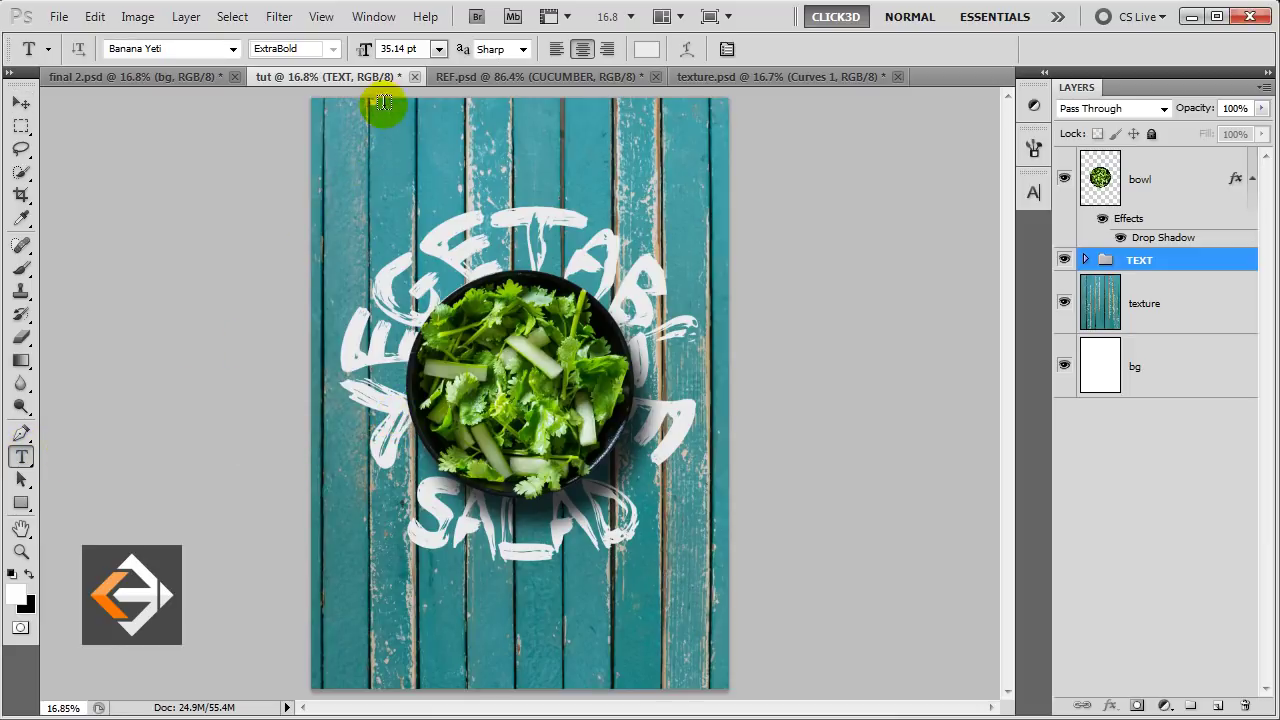
left_click_drag(423, 52, 376, 50)
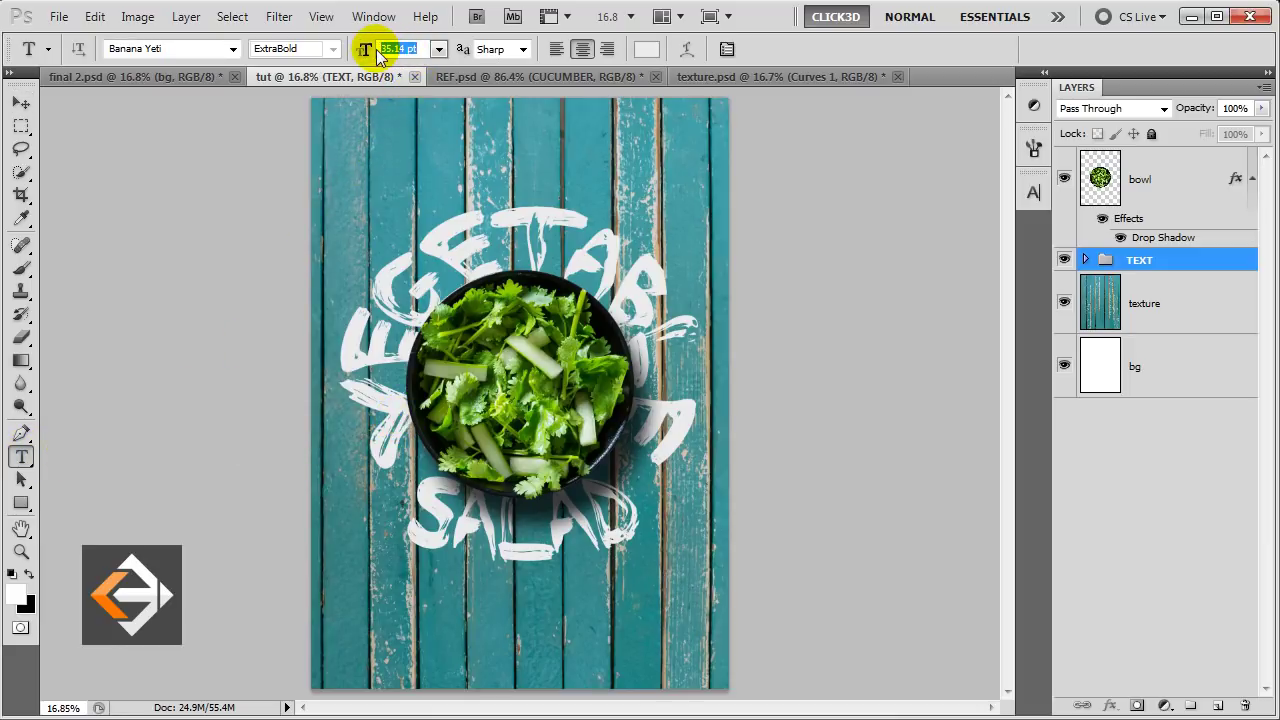
type("49.87")
left_click(519, 592)
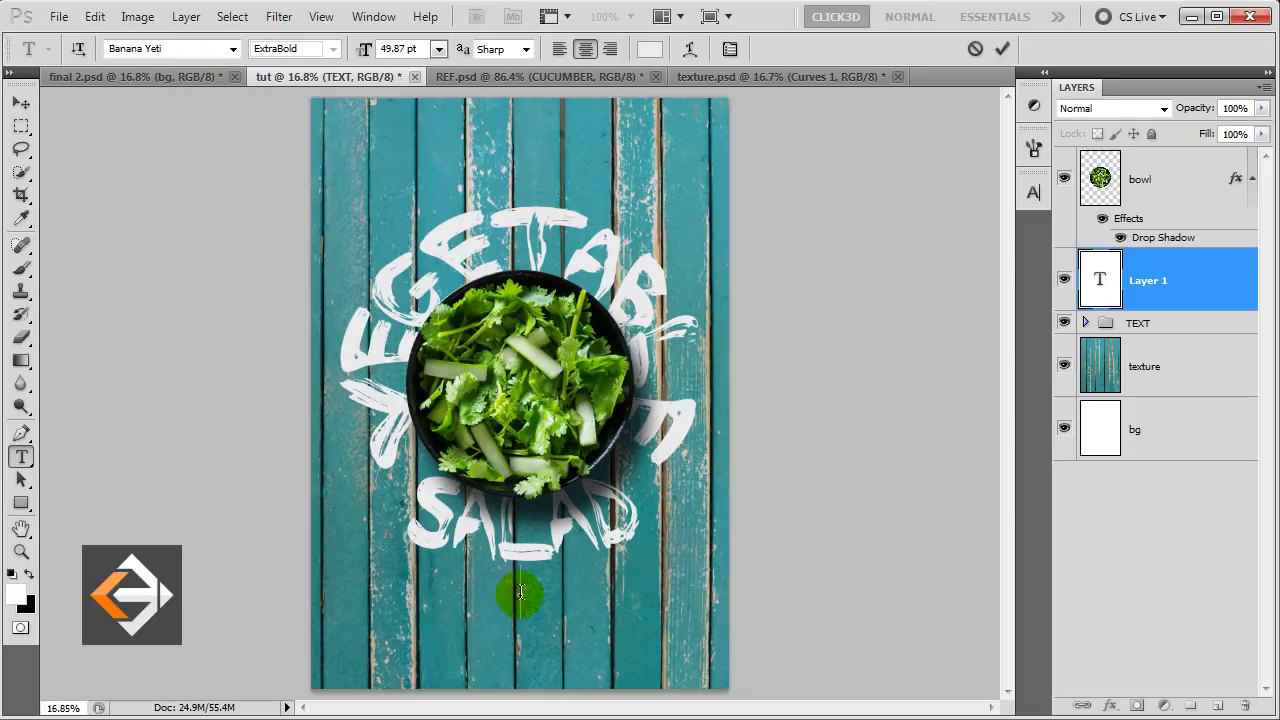
type("ut")
type(" Healthy")
type(" Live")
type(" Healthy")
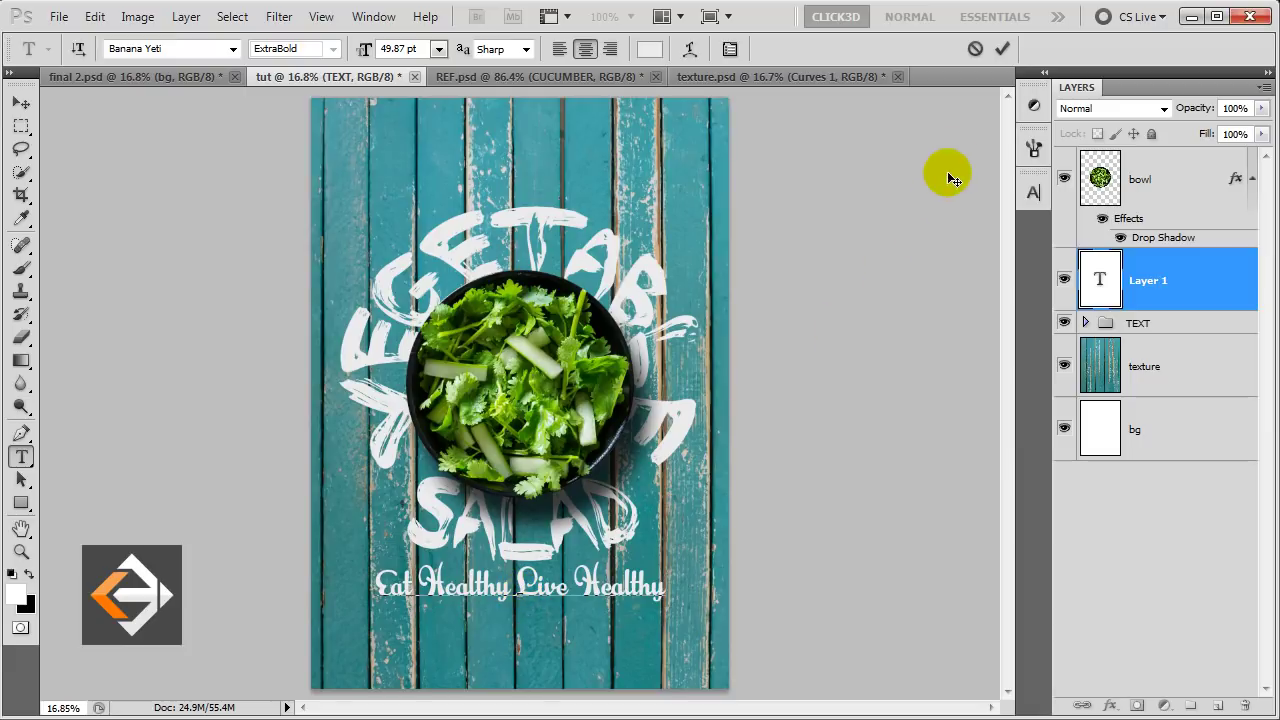
left_click(1002, 49)
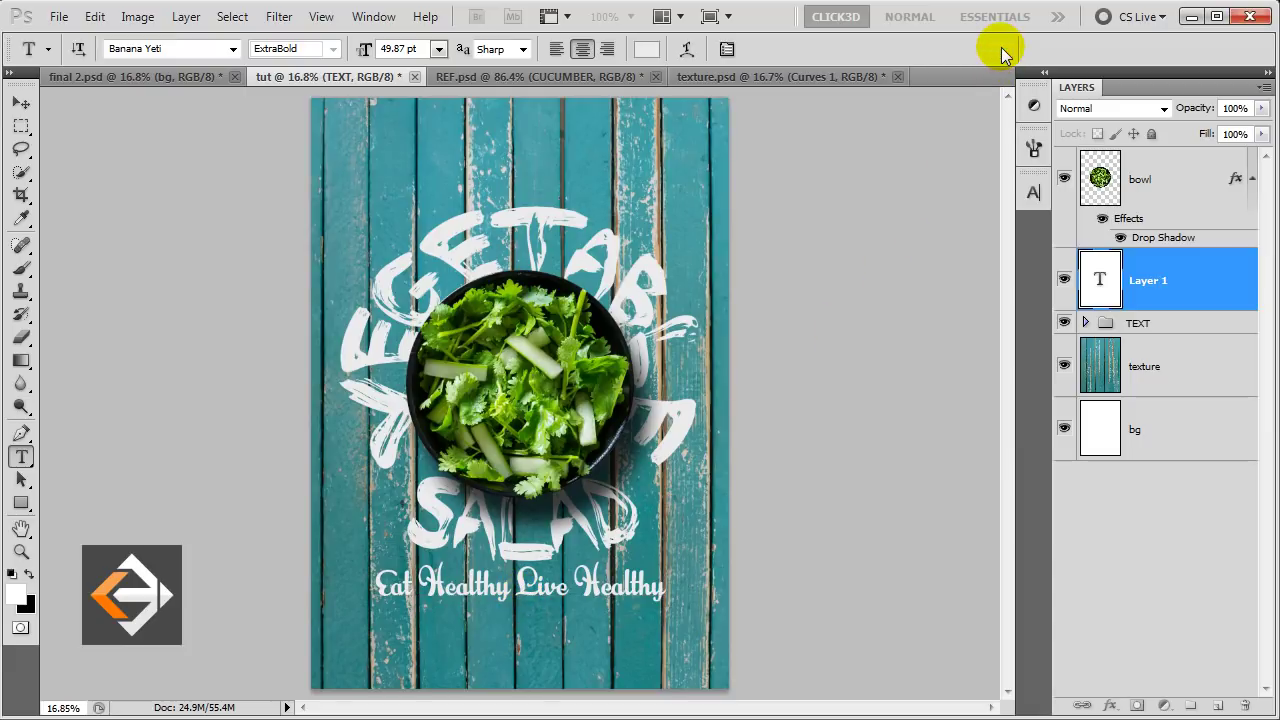
Nudge the slogan into place, then duplicate it to the top of the poster.
key("v")
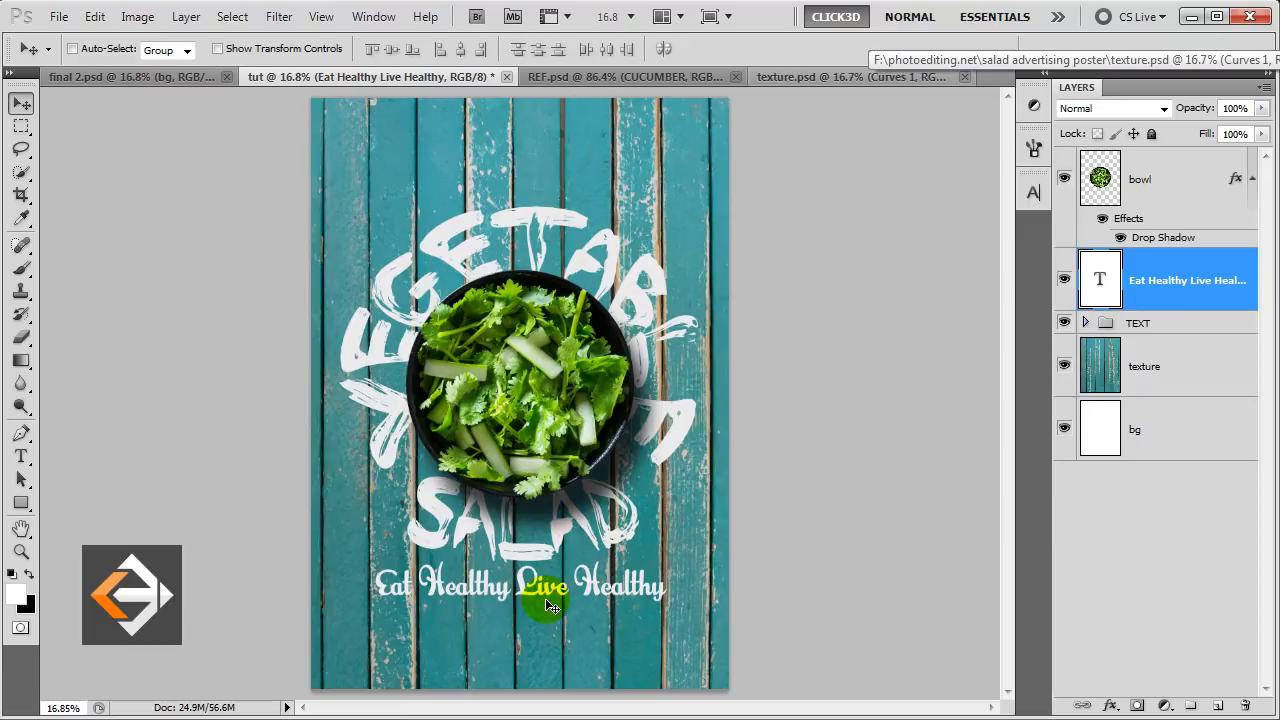
key("shift+Down")
key("shift+Down")
key("shift+Down")
key("shift+Down")
key("shift+Down")
key("shift+Down")
key("shift+Down")
key("shift+Down")
key("shift+Down")
key("shift+Down")
key("shift+Down")
key("shift+Down")
key("shift+Down")
key("shift+Up")
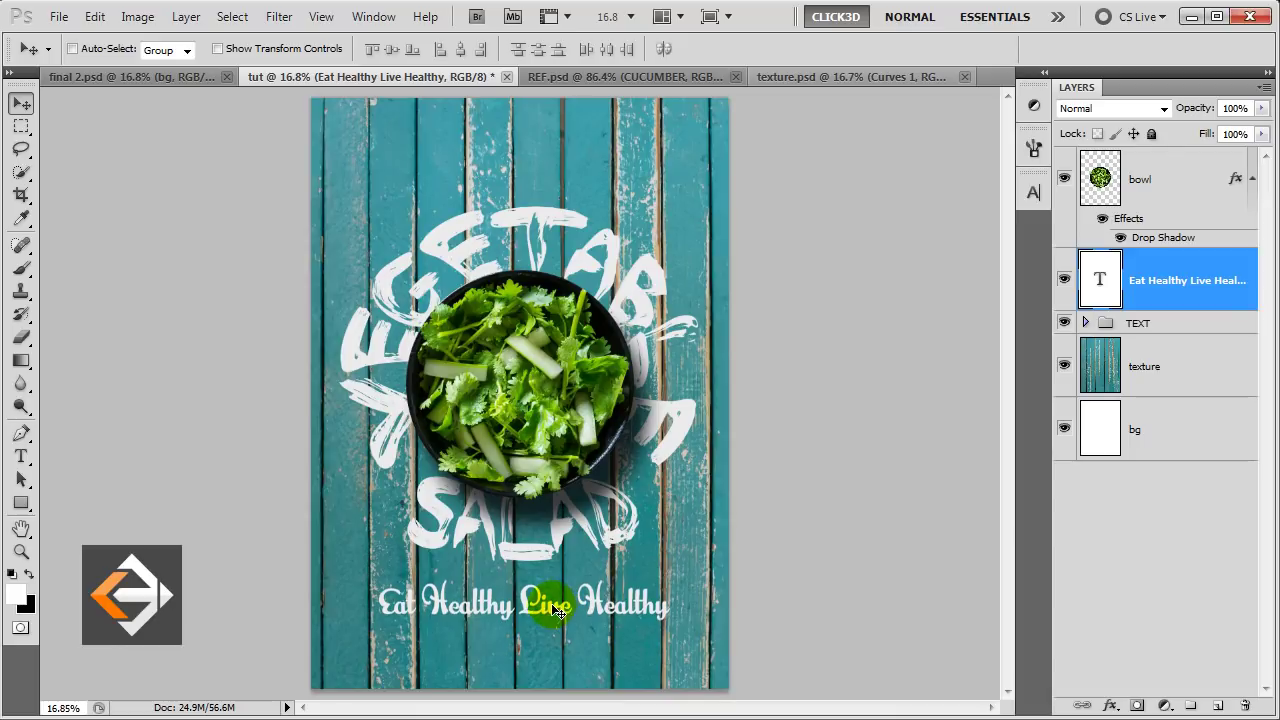
left_click_drag(551, 611, 590, 188)
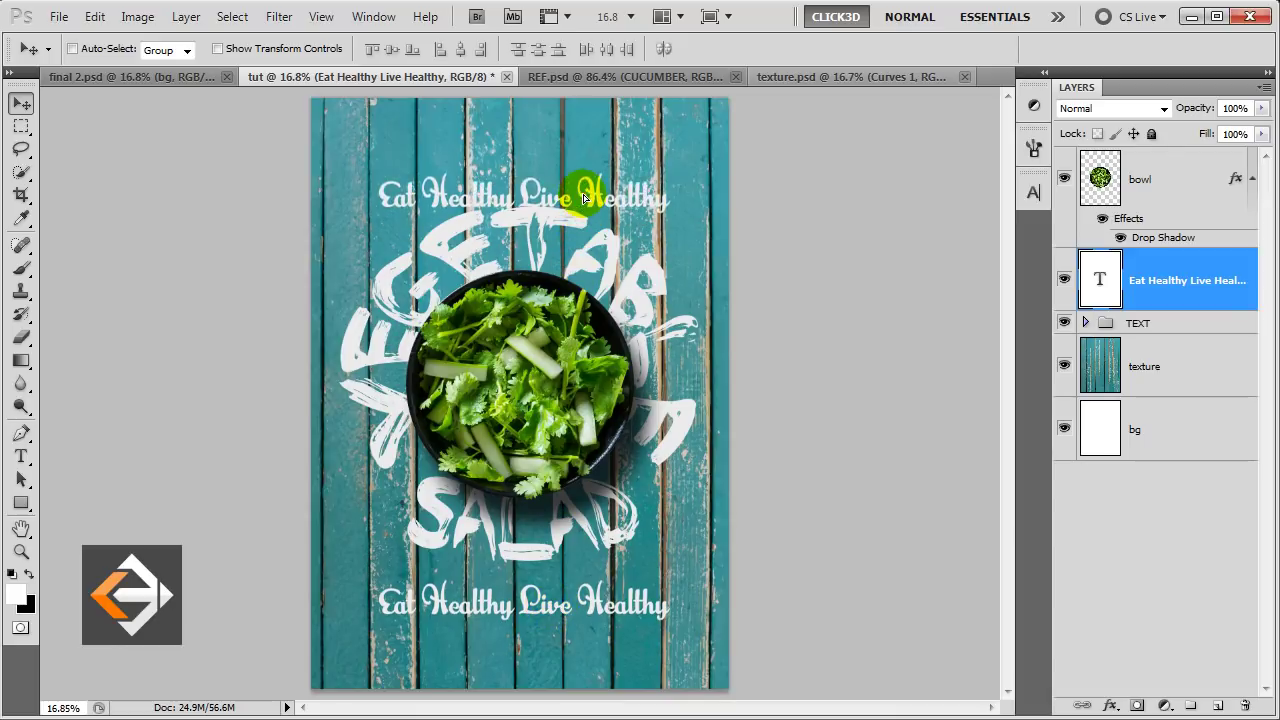
Change the top copy's text to 'Fresh' at 61 pt.
key("t")
left_click(580, 182)
key("ctrl+a")
type("Fresh")
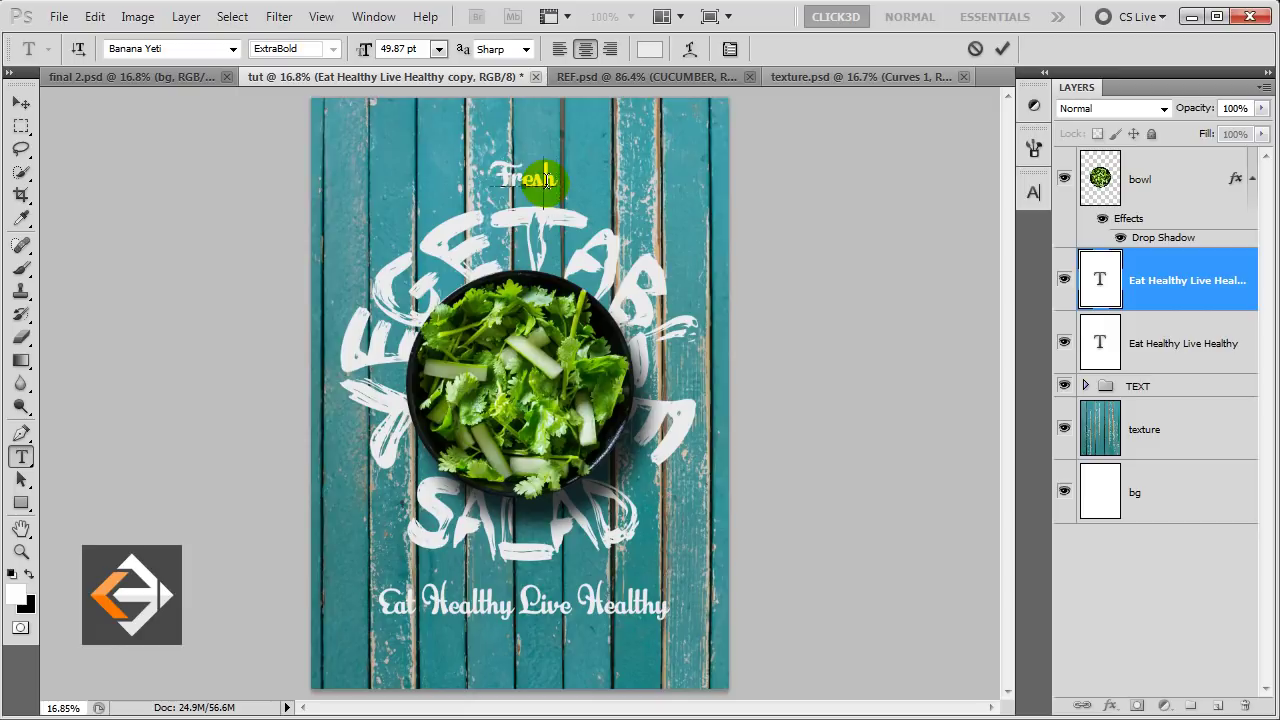
double_click(543, 183)
left_click(412, 48)
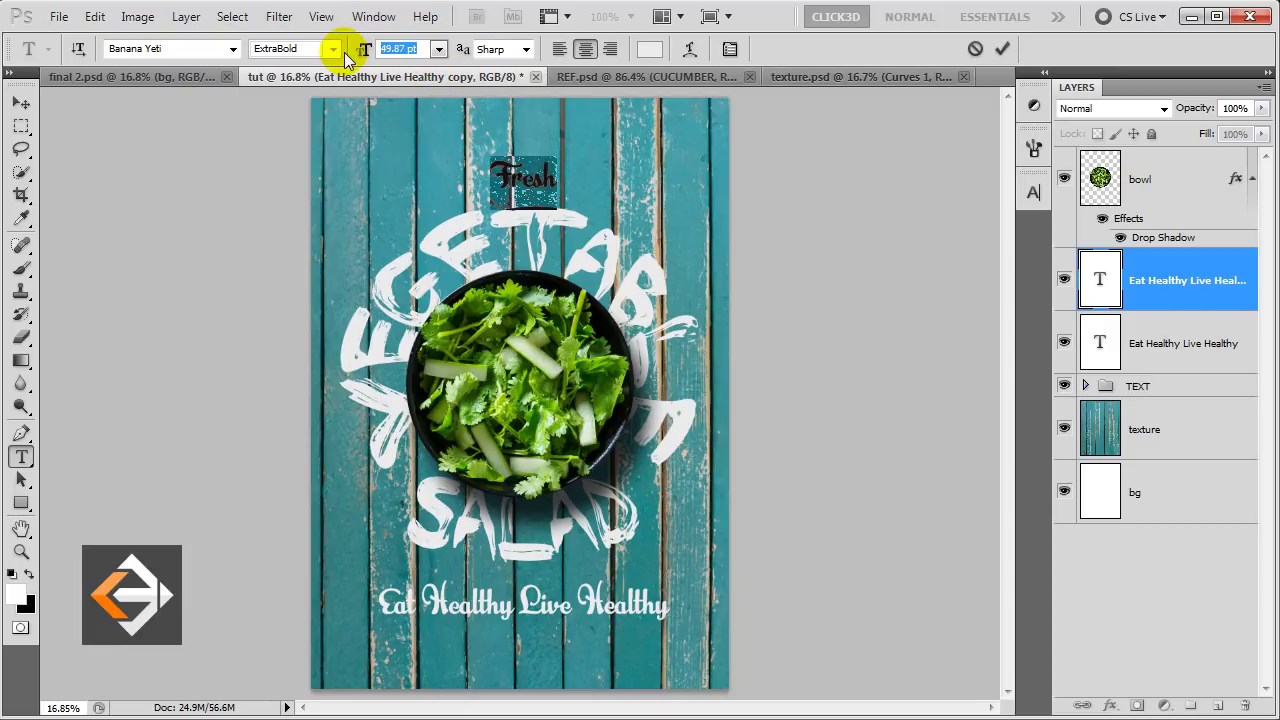
type("61")
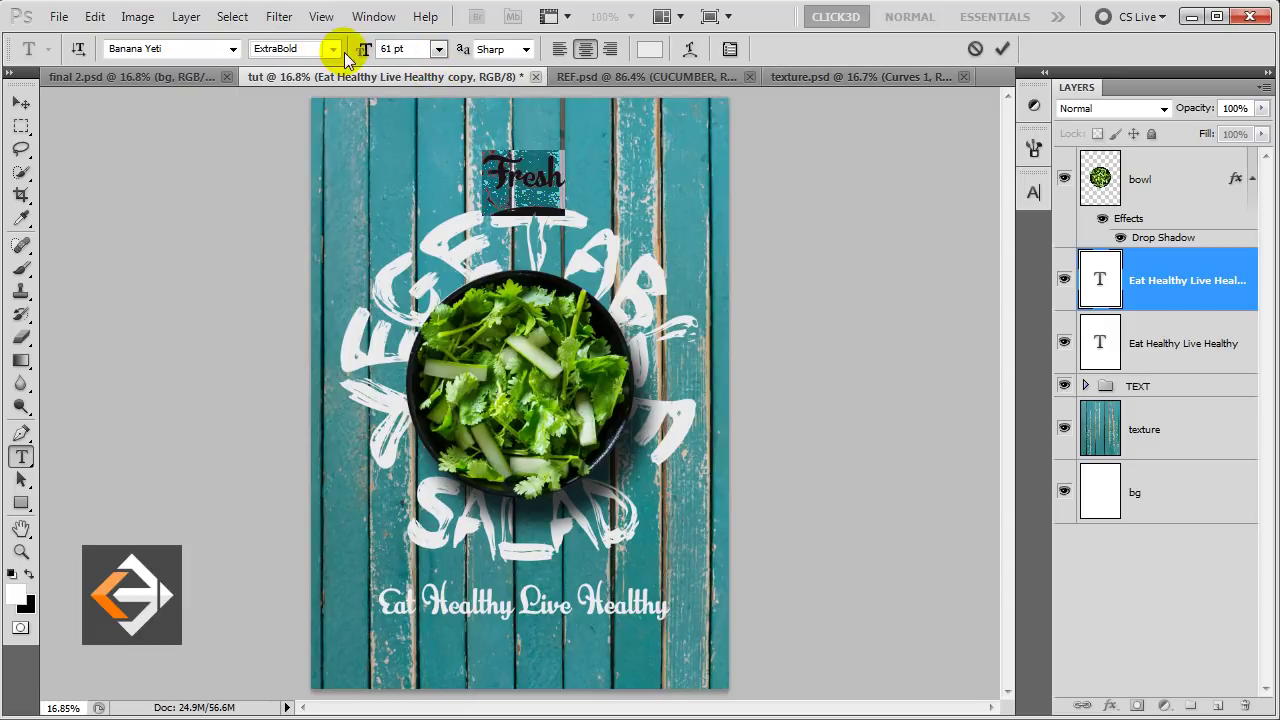
left_click(1002, 48)
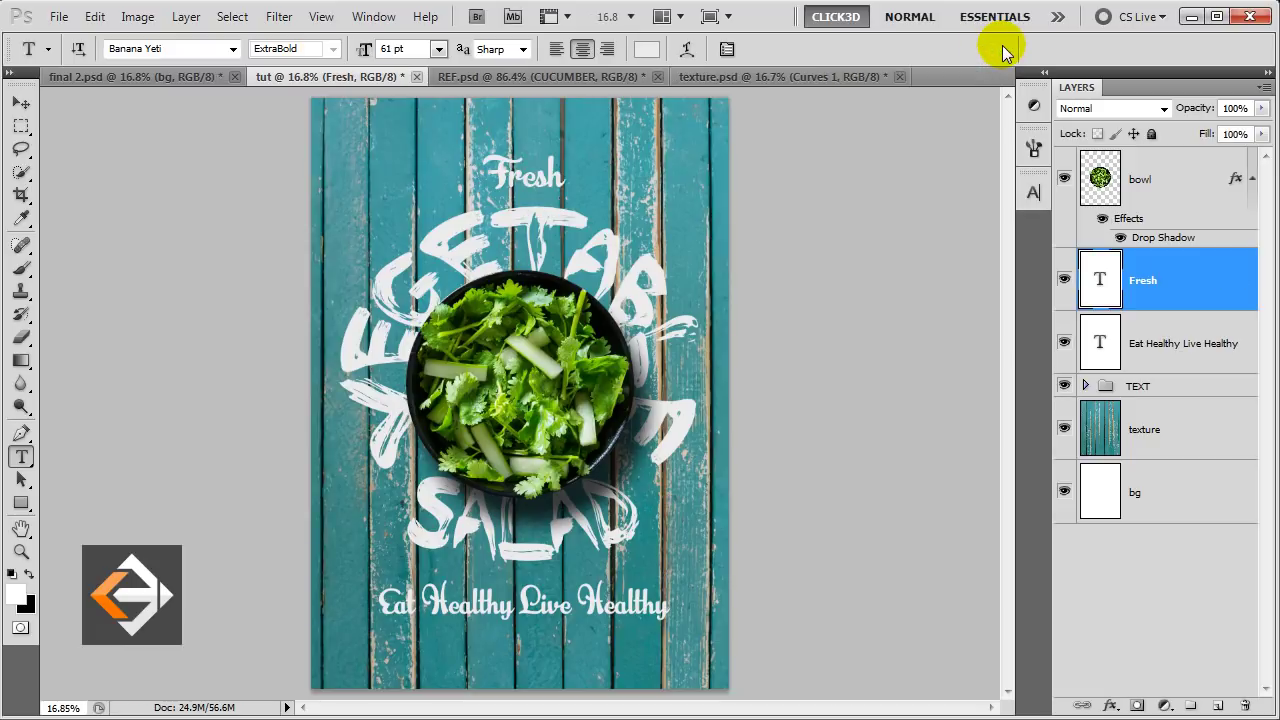
Rotate Fresh about 35° counter-clockwise and set it above VEGETABLE's left end.
key("v")
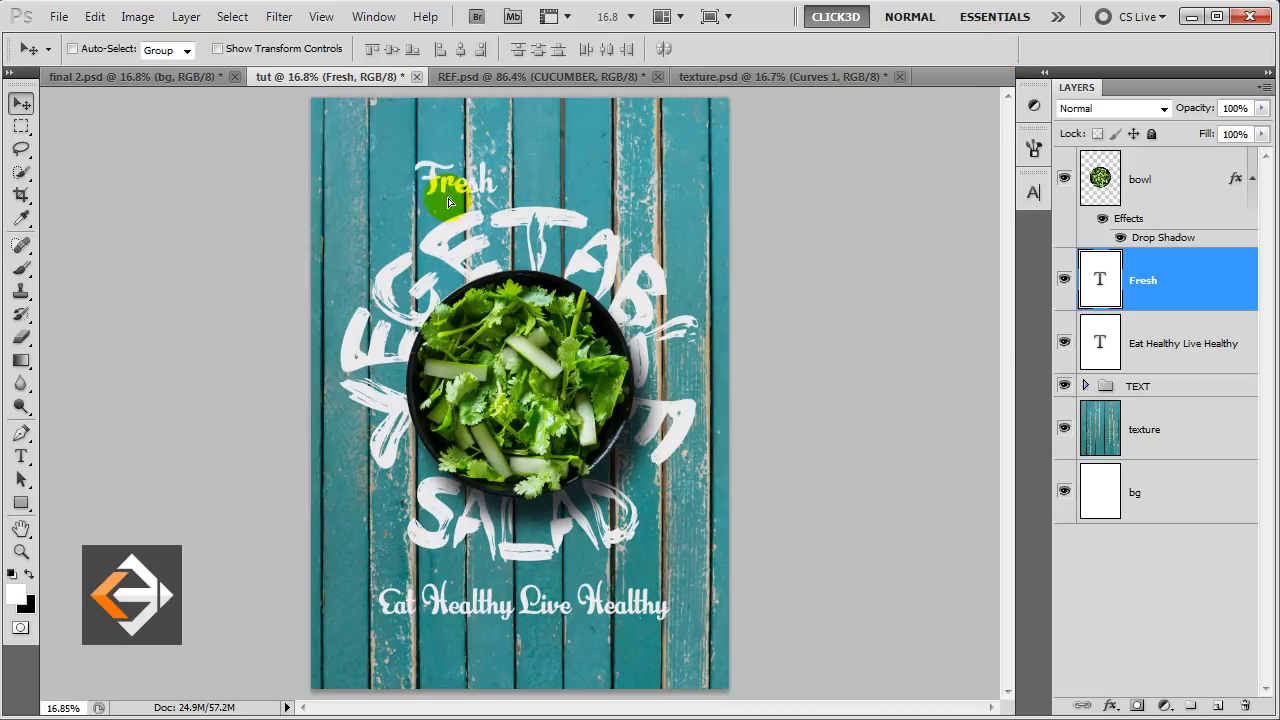
left_click_drag(537, 188, 429, 213)
key("ctrl+t")
mouse_move(501, 268)
left_mouse_down()
mouse_move(478, 222)
mouse_move(532, 220)
left_mouse_up()
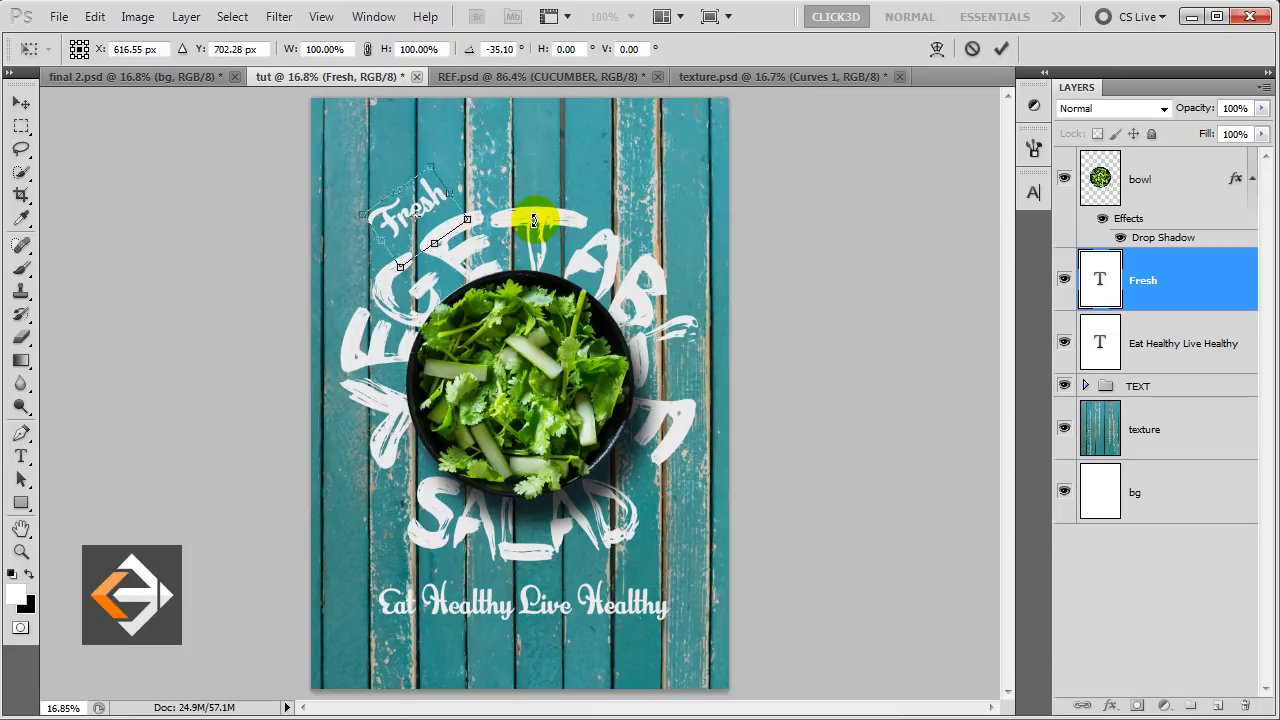
key("Down")
key("Down")
key("Down")
key("Left")
key("Left")
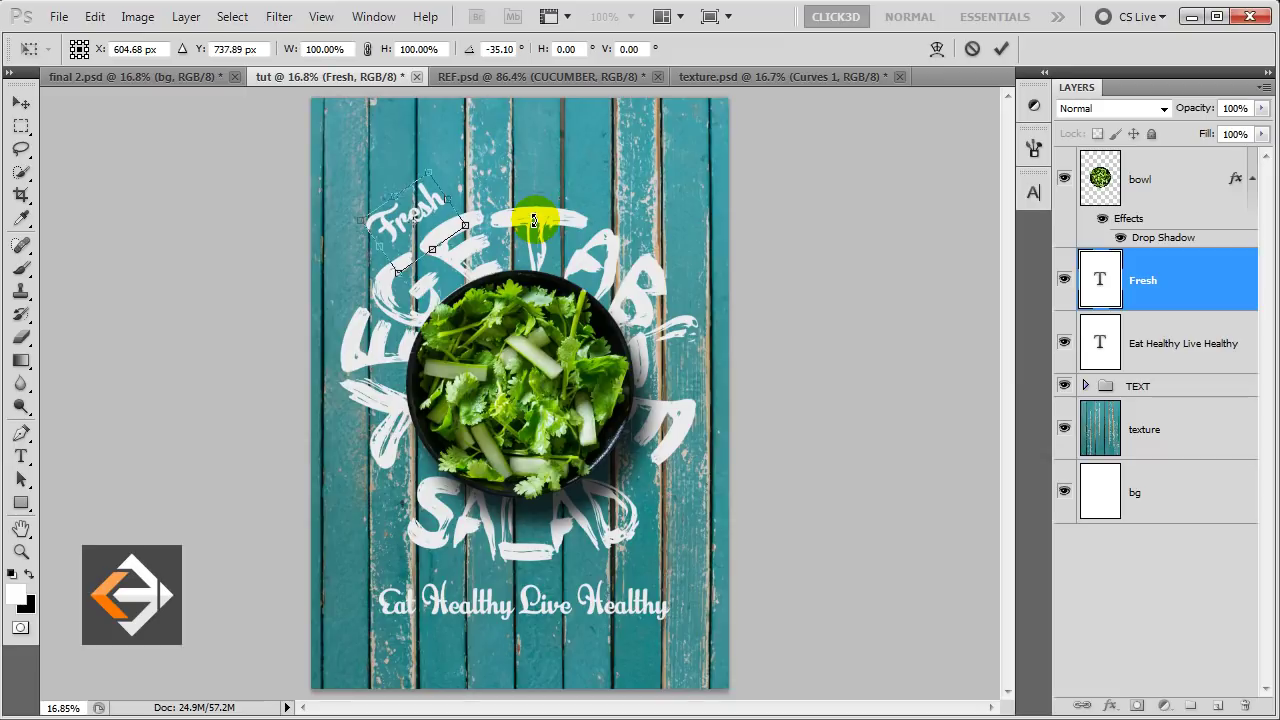
key("Down")
key("Return")
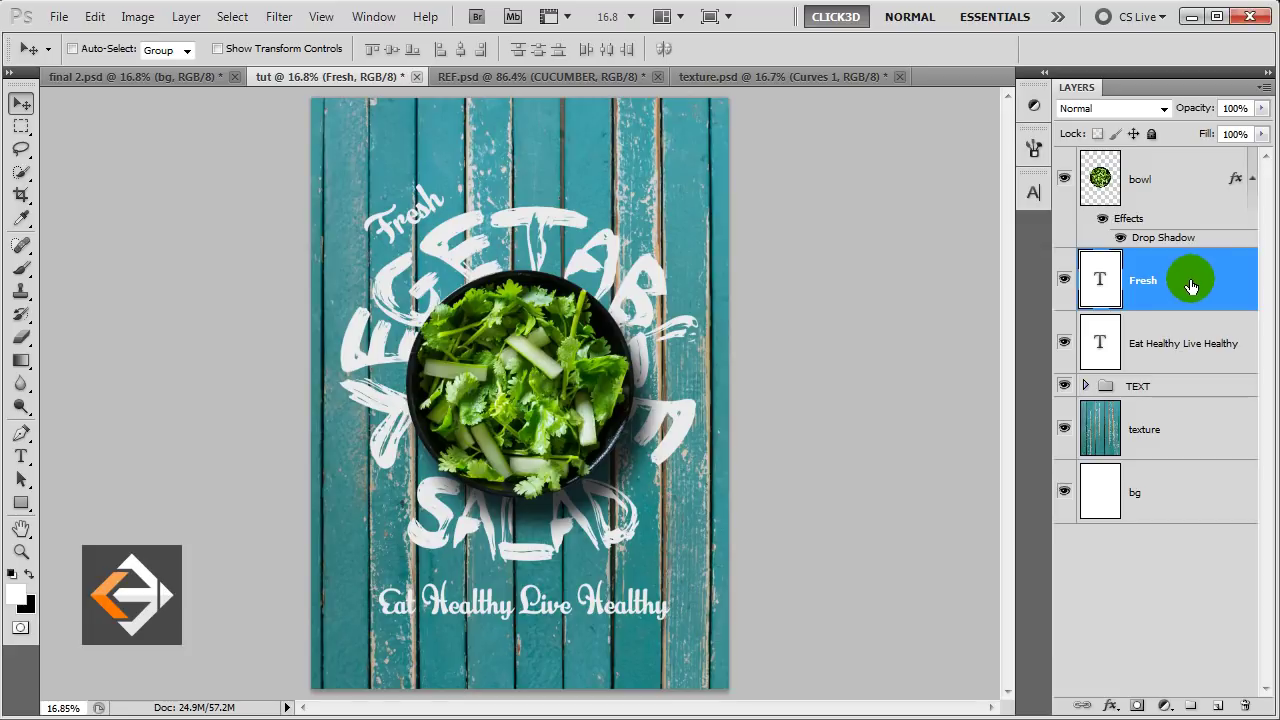
Type 'Click3d' at the top centre in Autumn in November at 35.52 pt.
left_click(22, 458)
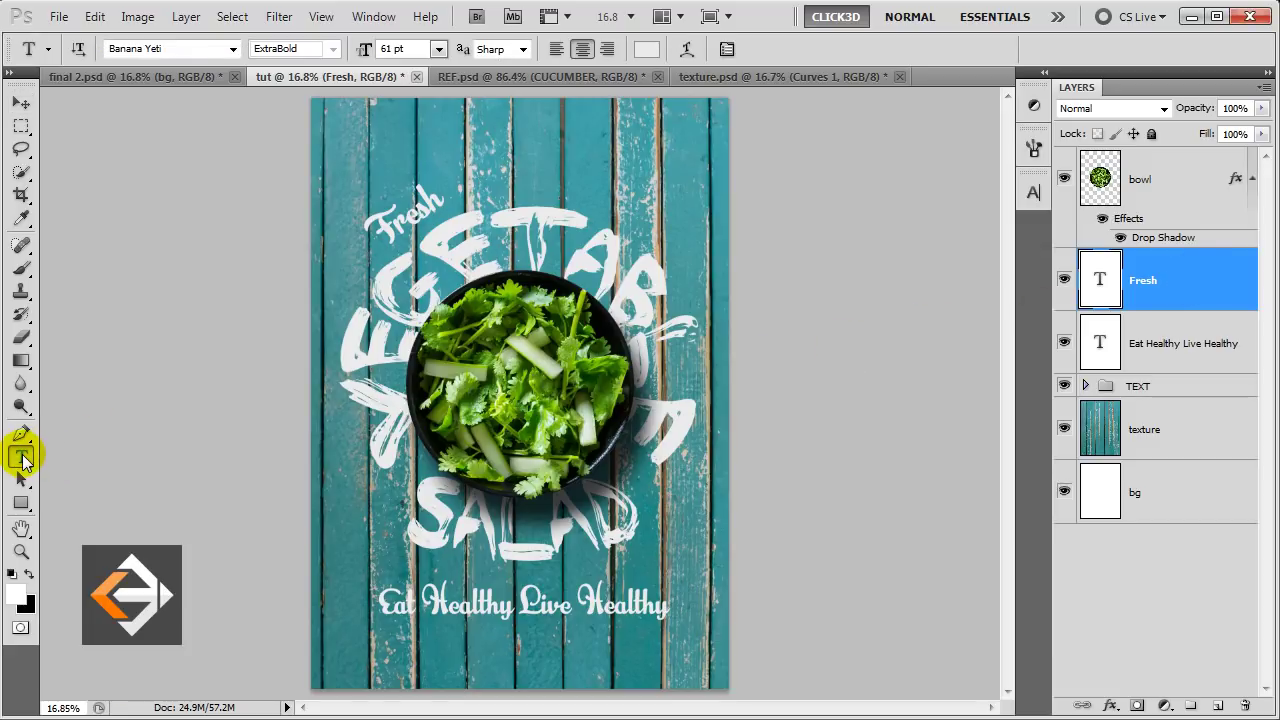
left_click(520, 148)
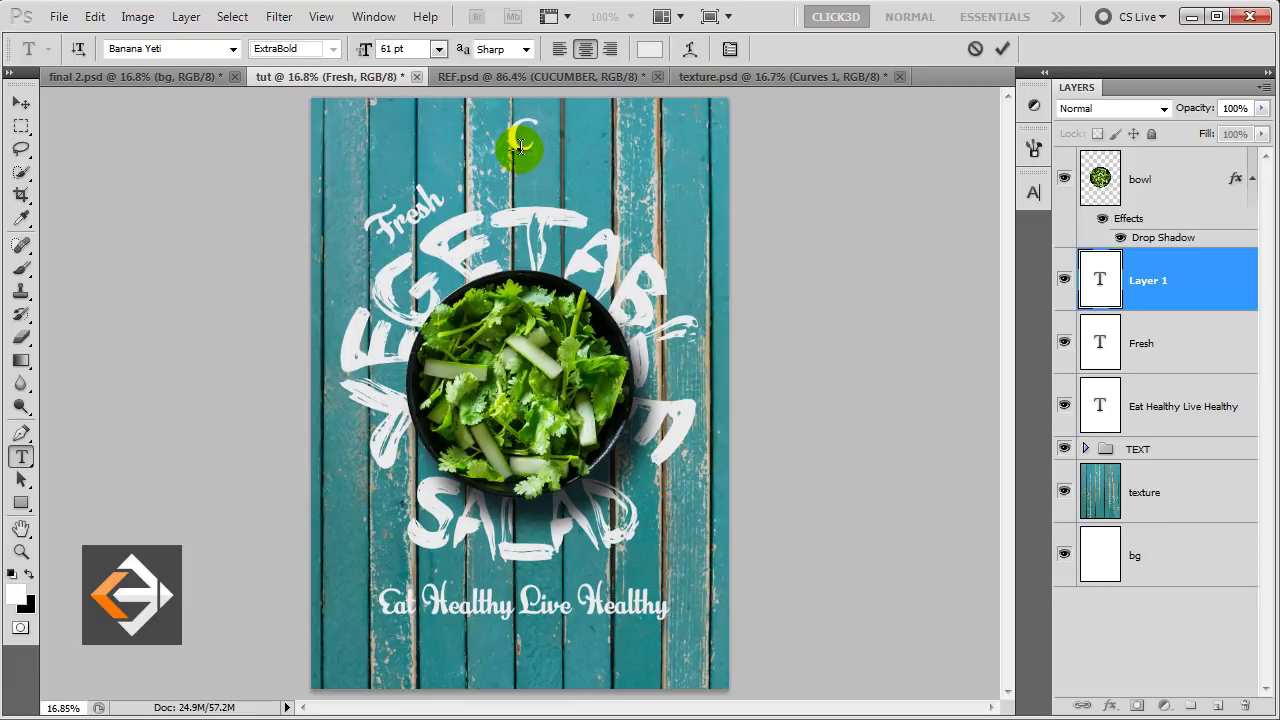
type("lick & d")
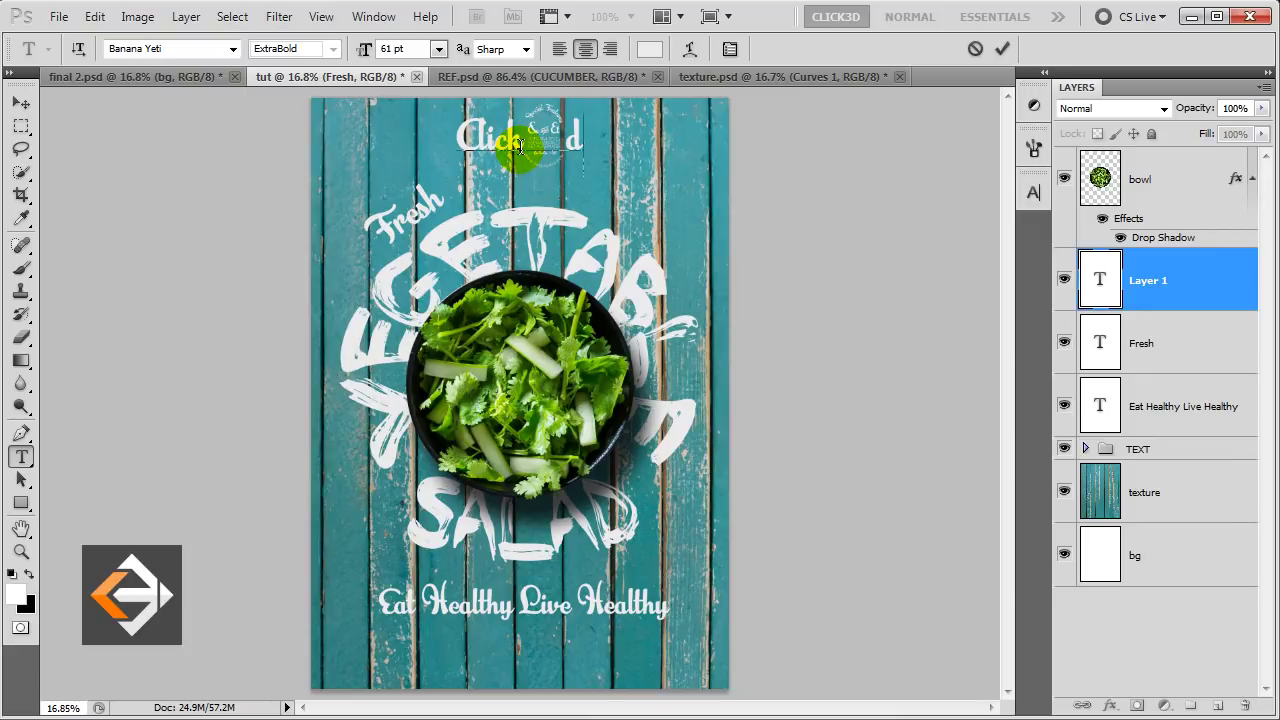
key("ctrl+a")
left_click(172, 48)
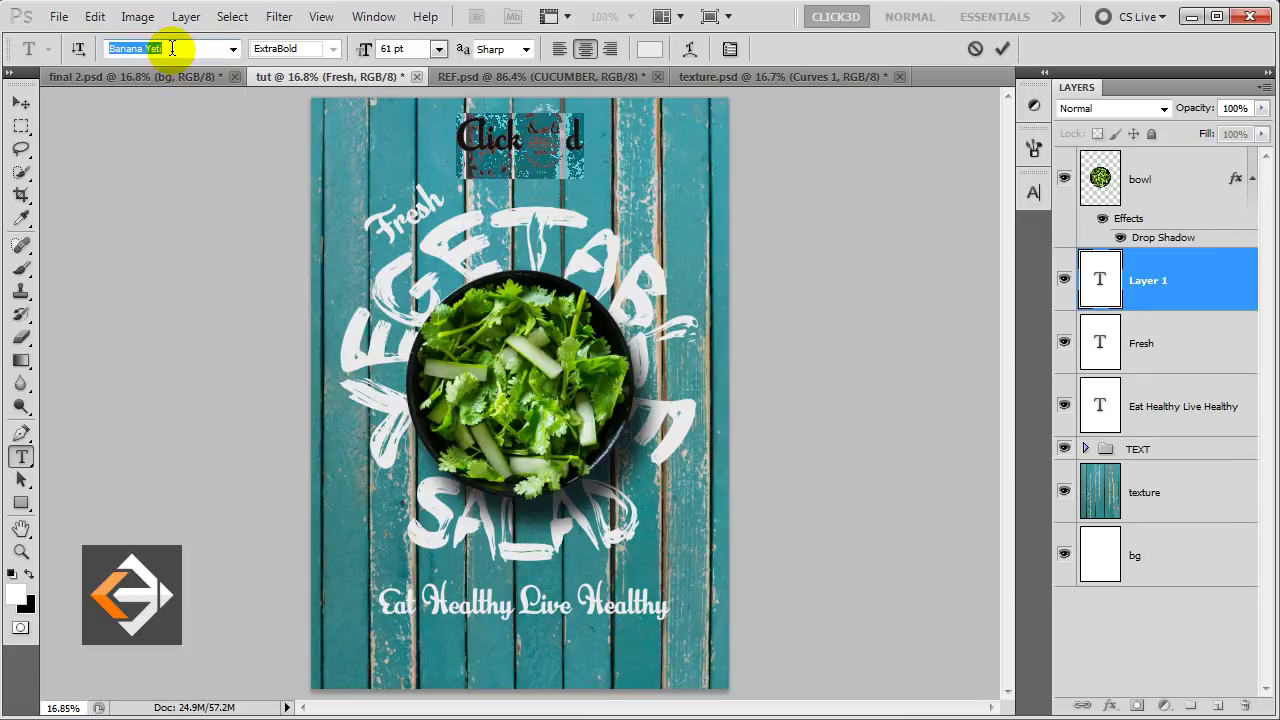
type("Autumn in November")
key("Return")
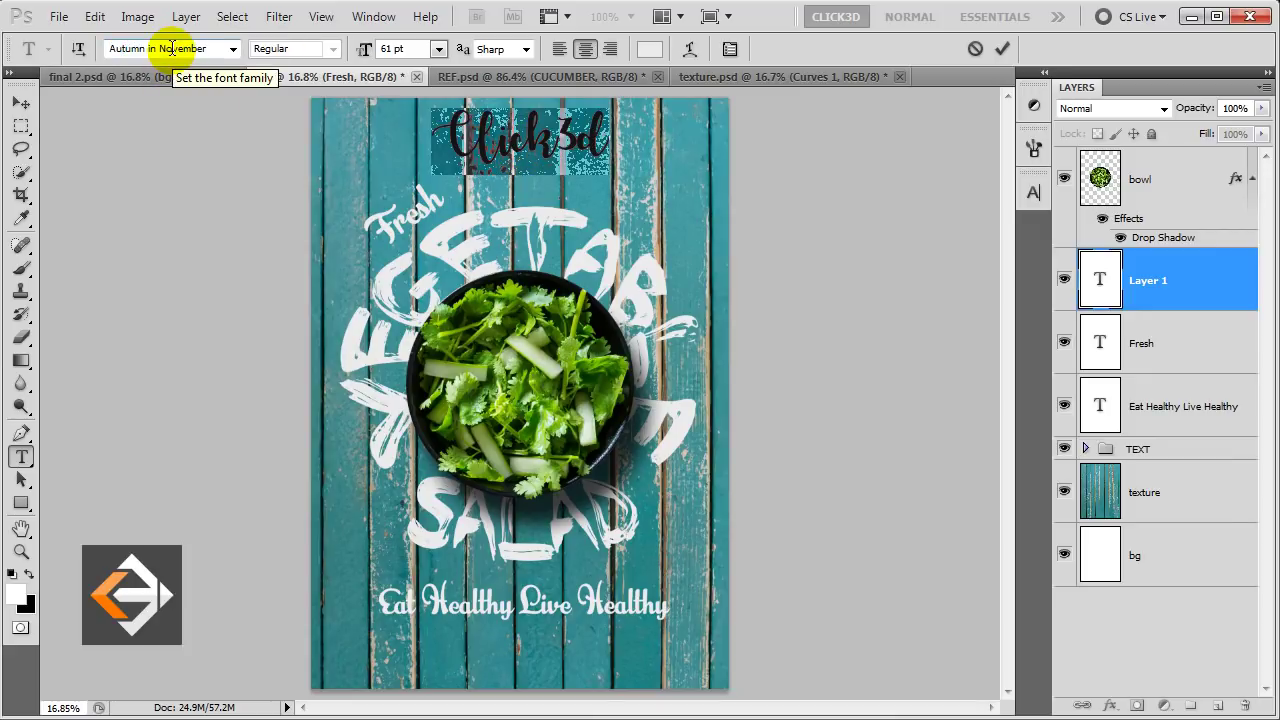
left_click(410, 48)
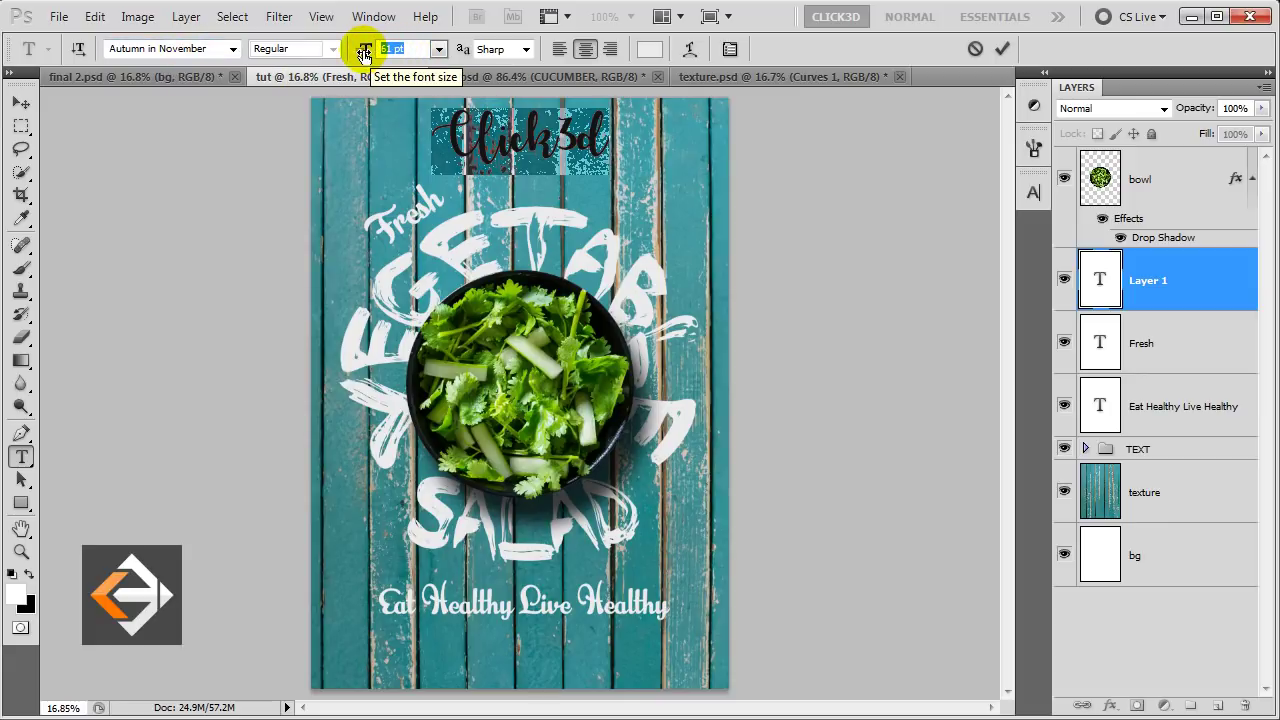
type("35")
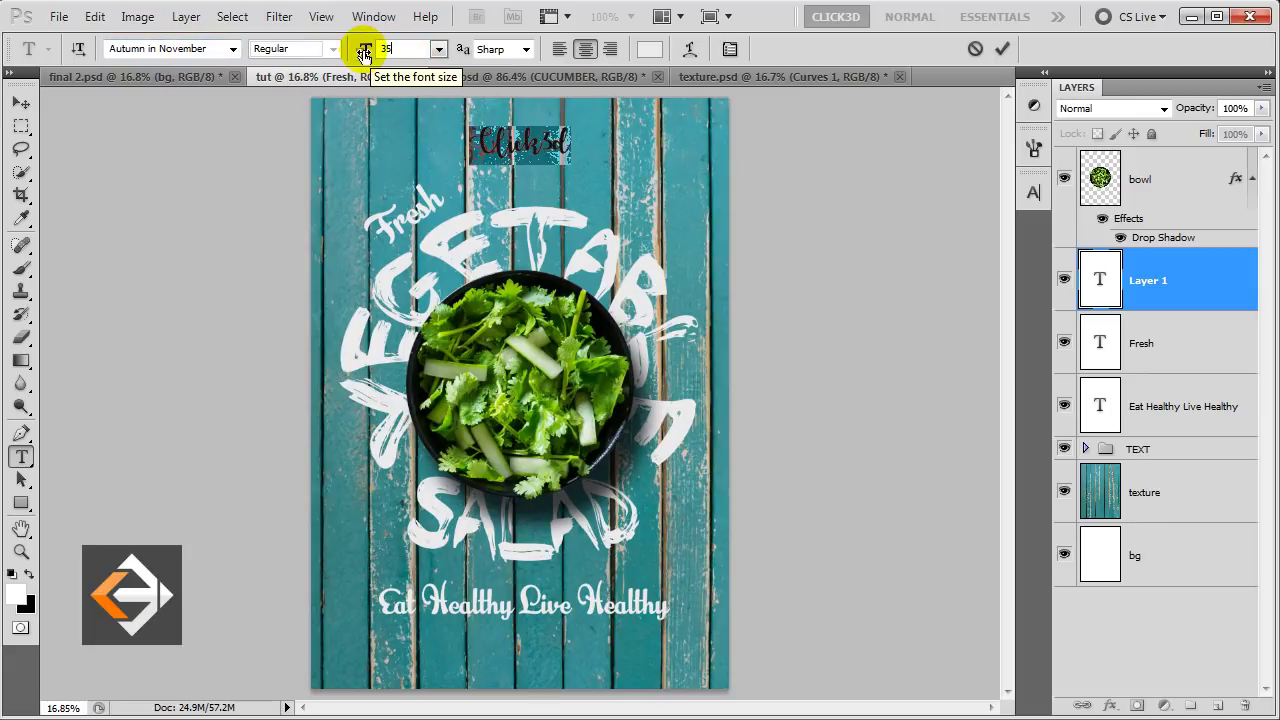
type(".52")
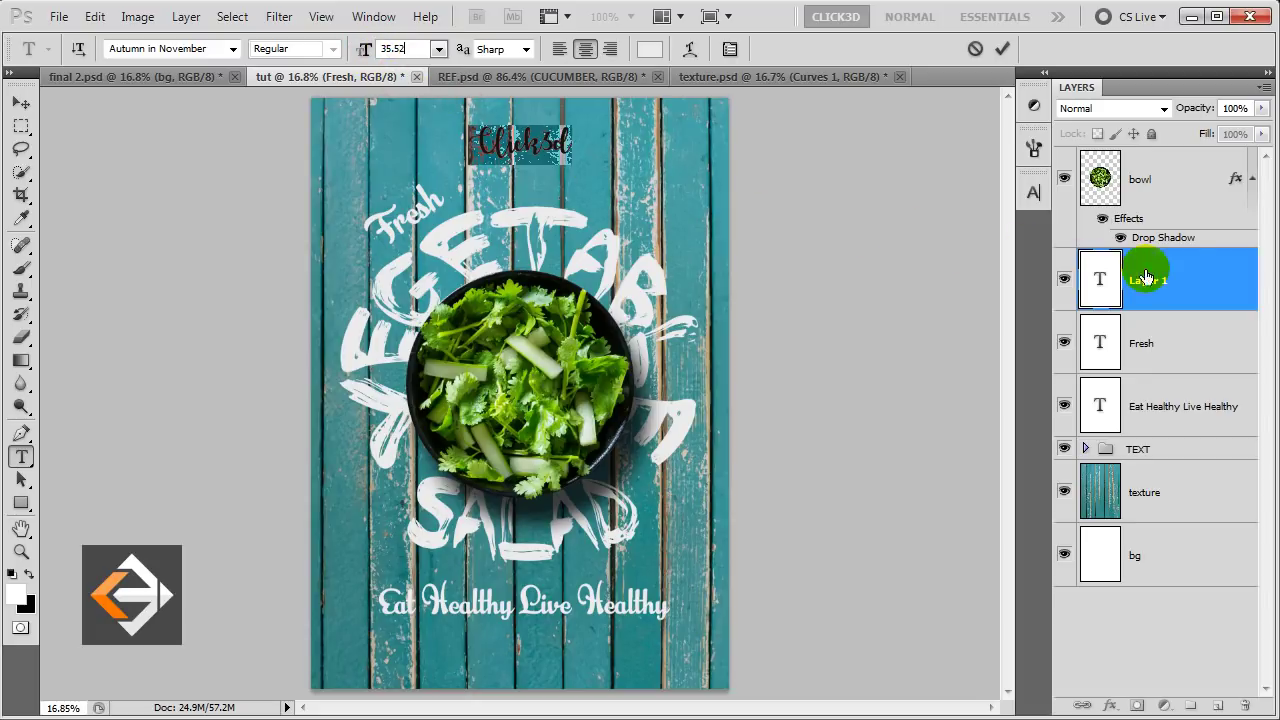
left_click(1183, 279)
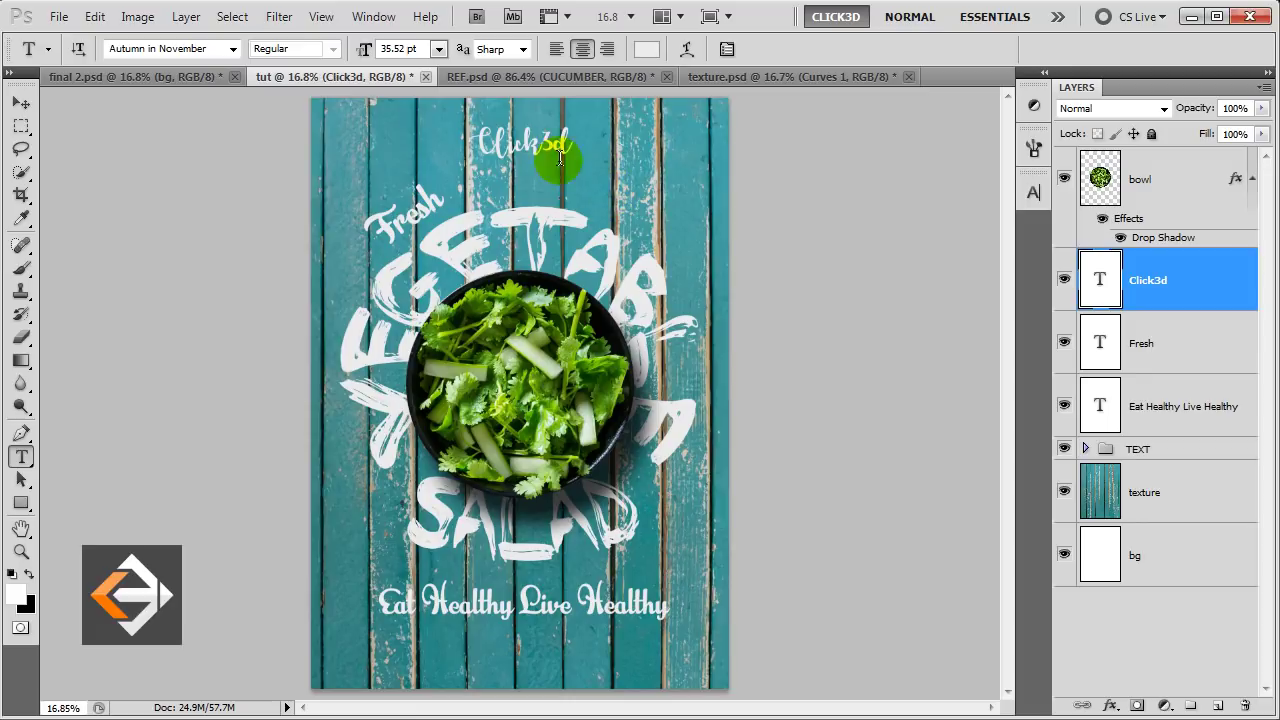
key("v")
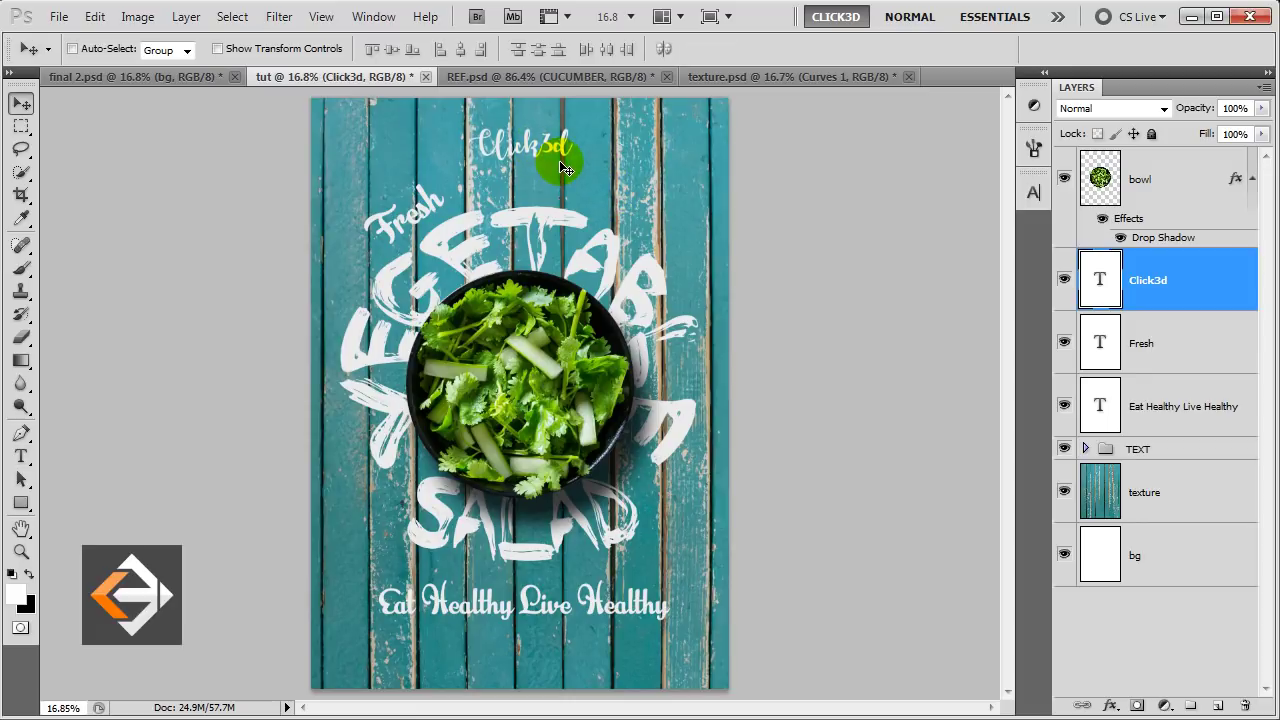
Add a new empty layer above Fresh named 'oval'.
left_click(1207, 346)
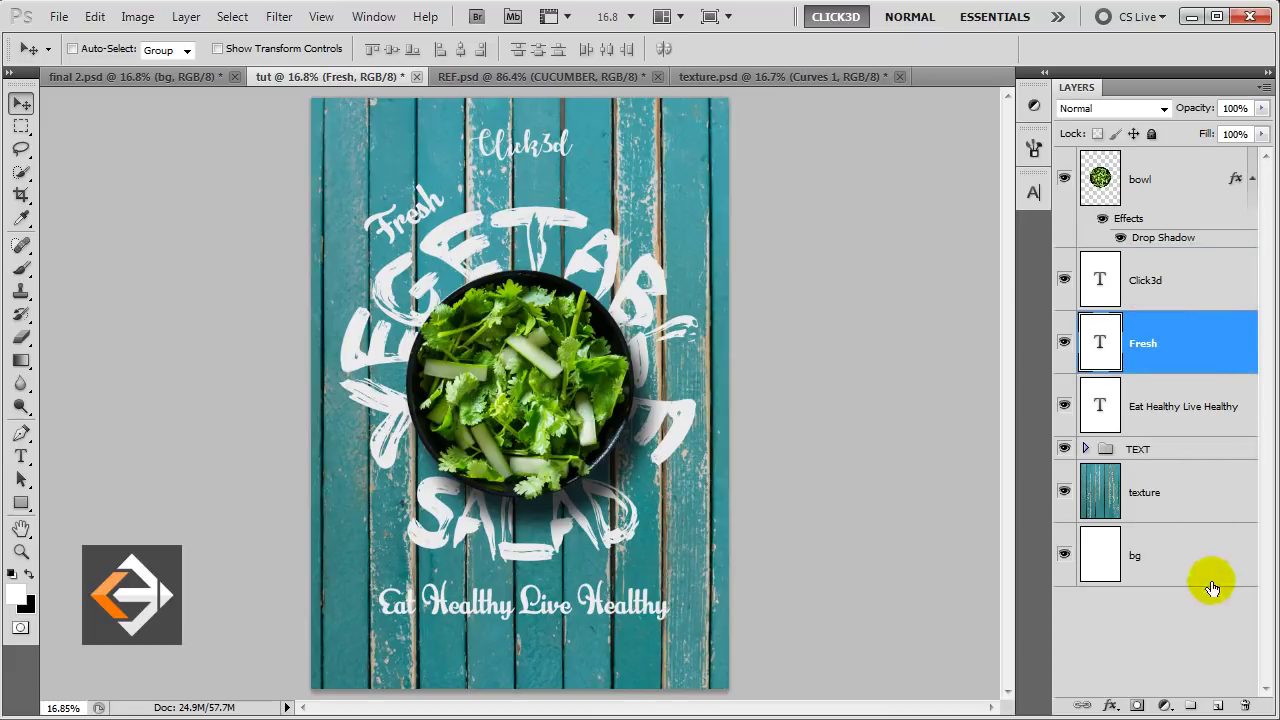
left_click(1216, 706)
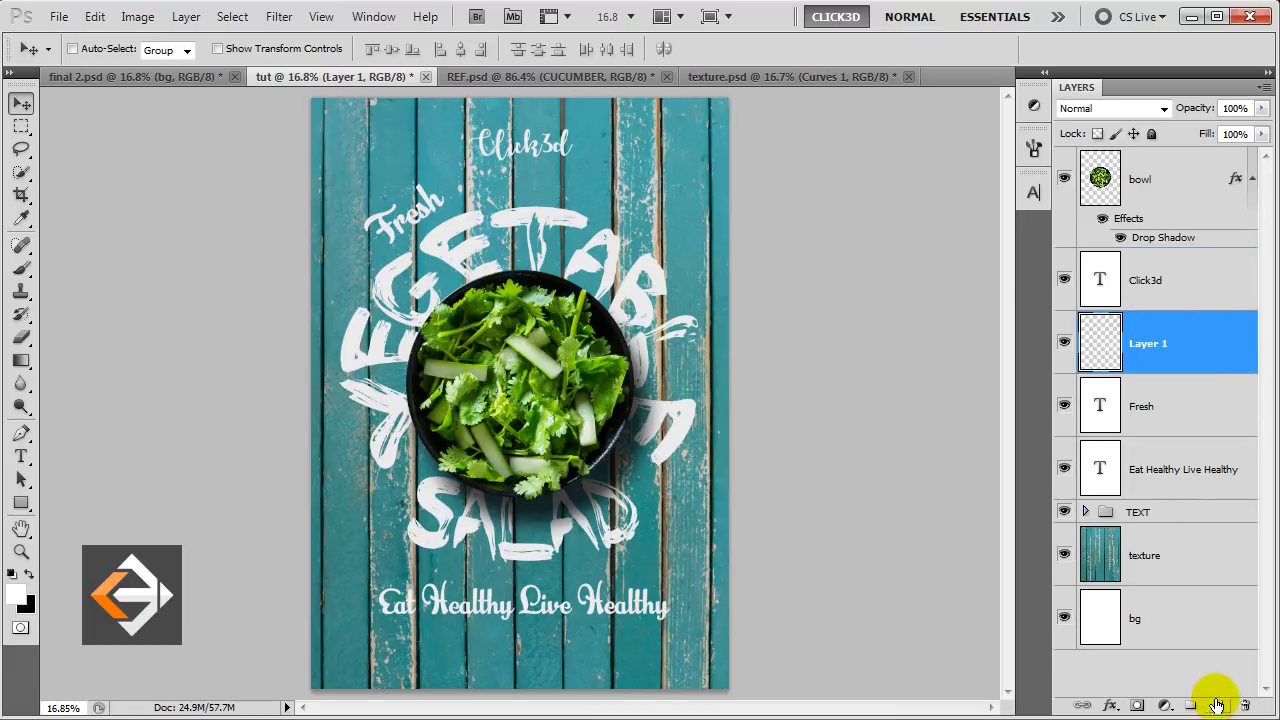
left_click_drag(1194, 345, 1152, 350)
double_click(1152, 350)
type("oval")
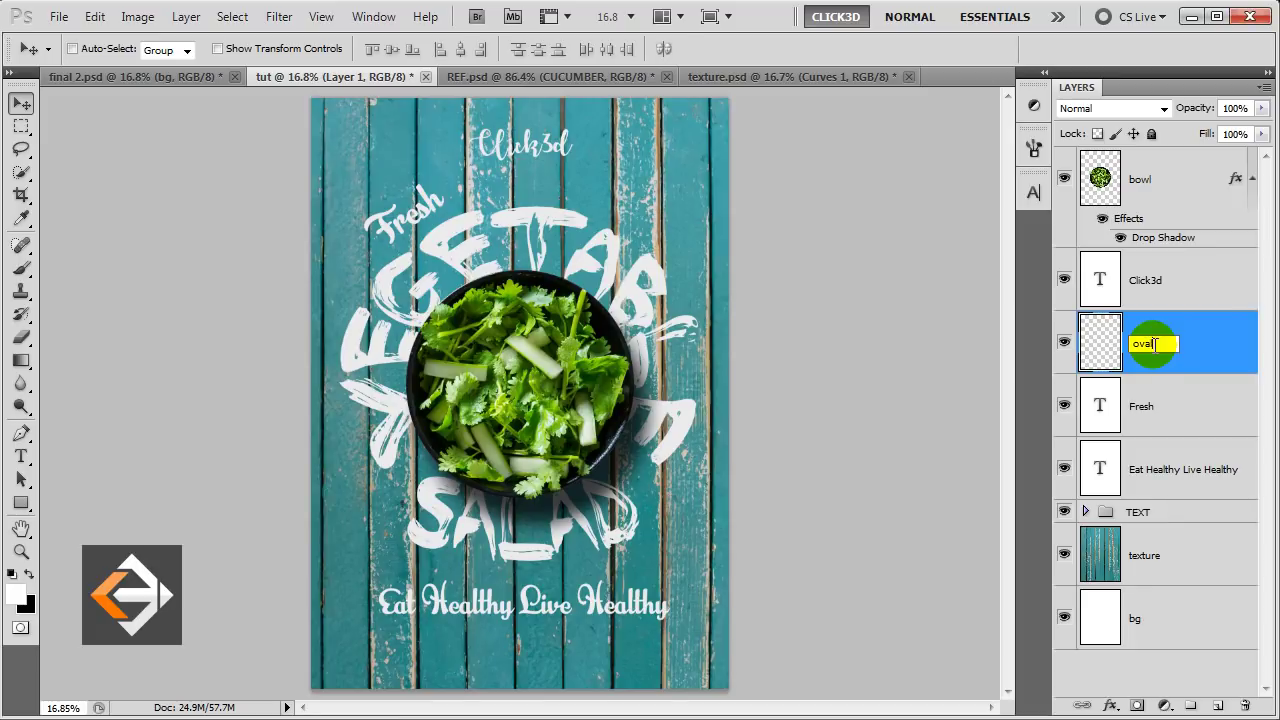
key("Return")
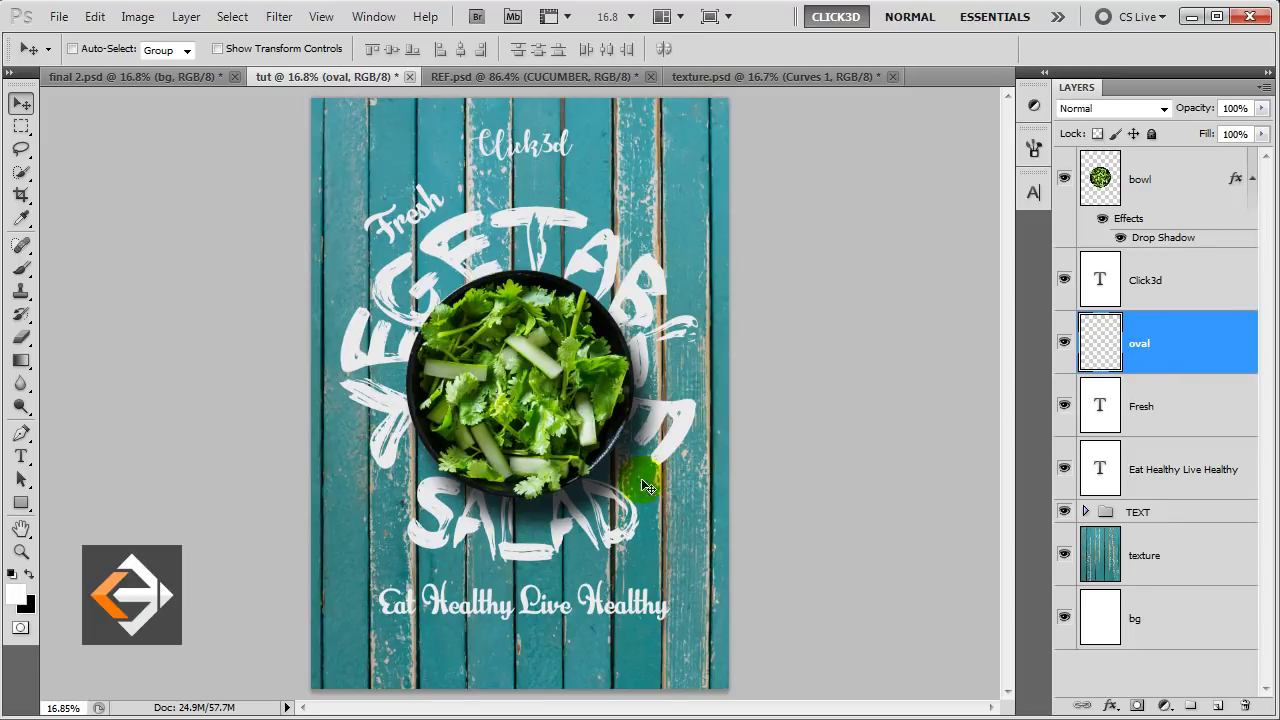
Fill a black elliptical selection around the Click3d title and nudge it into place.
left_click(28, 575)
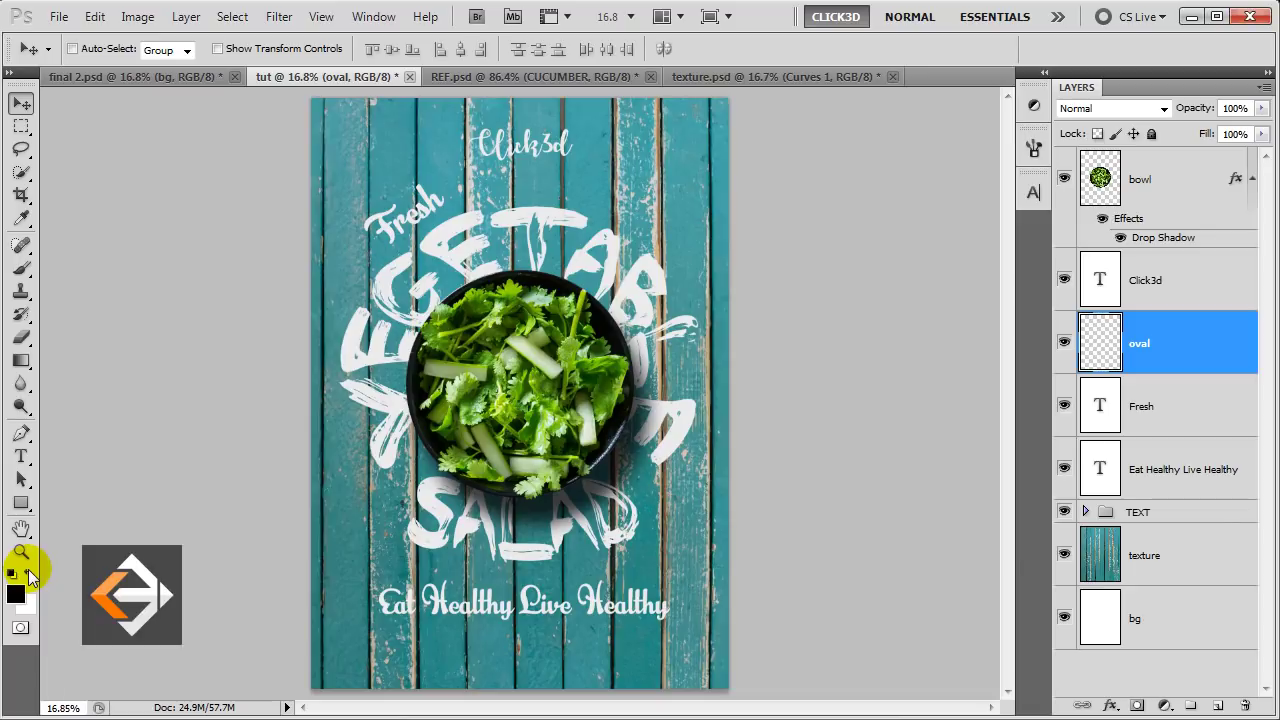
left_click(22, 128)
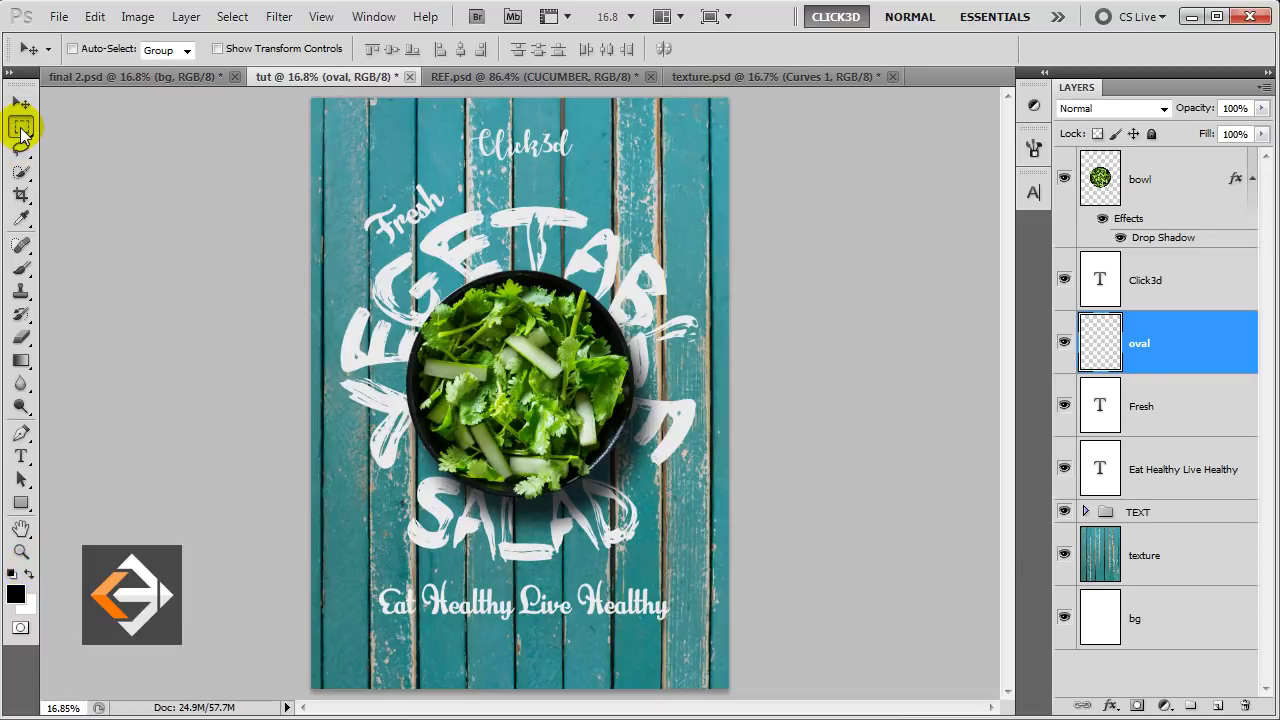
left_click_drag(22, 128, 50, 137)
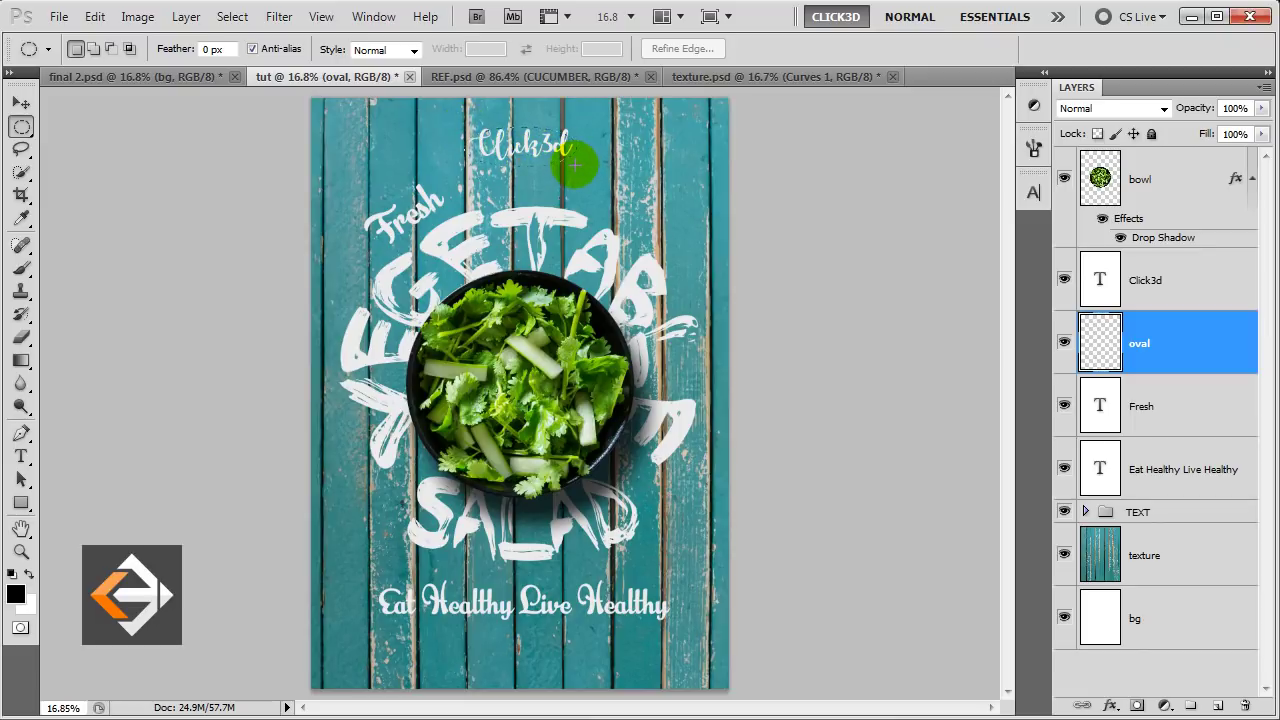
left_click_drag(466, 128, 575, 165)
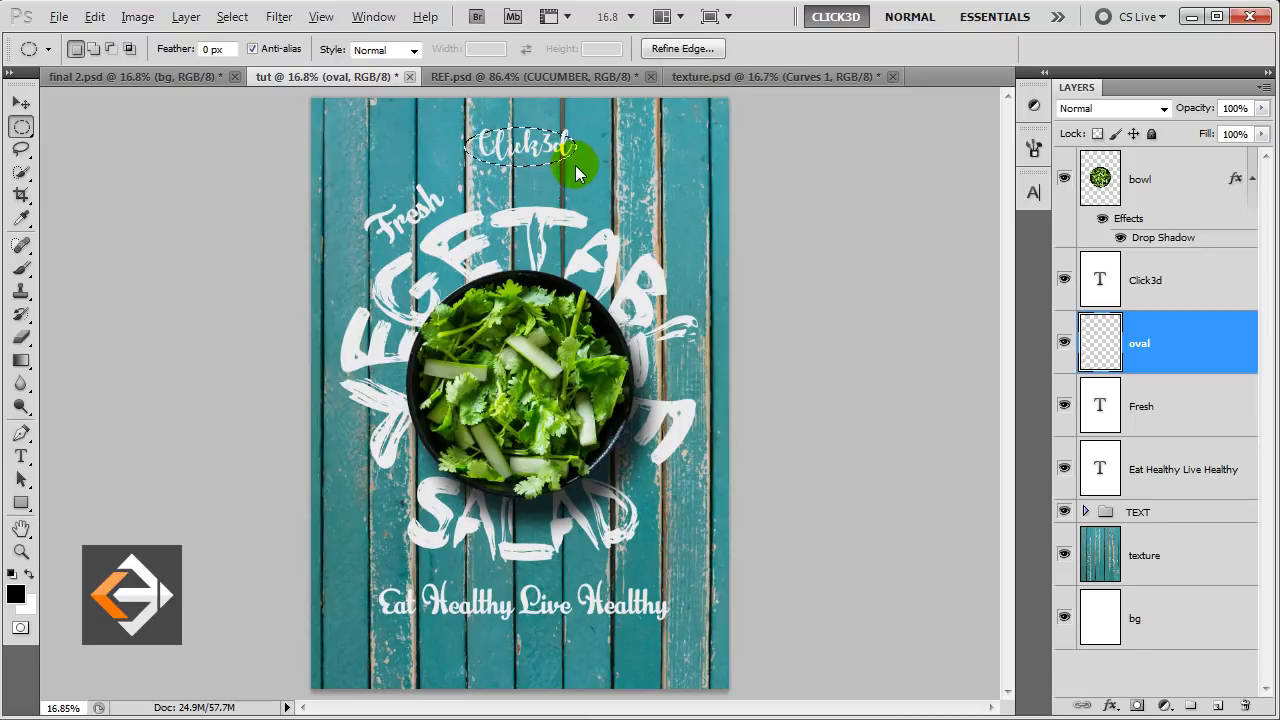
key("alt+BackSpace")
key("ctrl+d")
key("v")
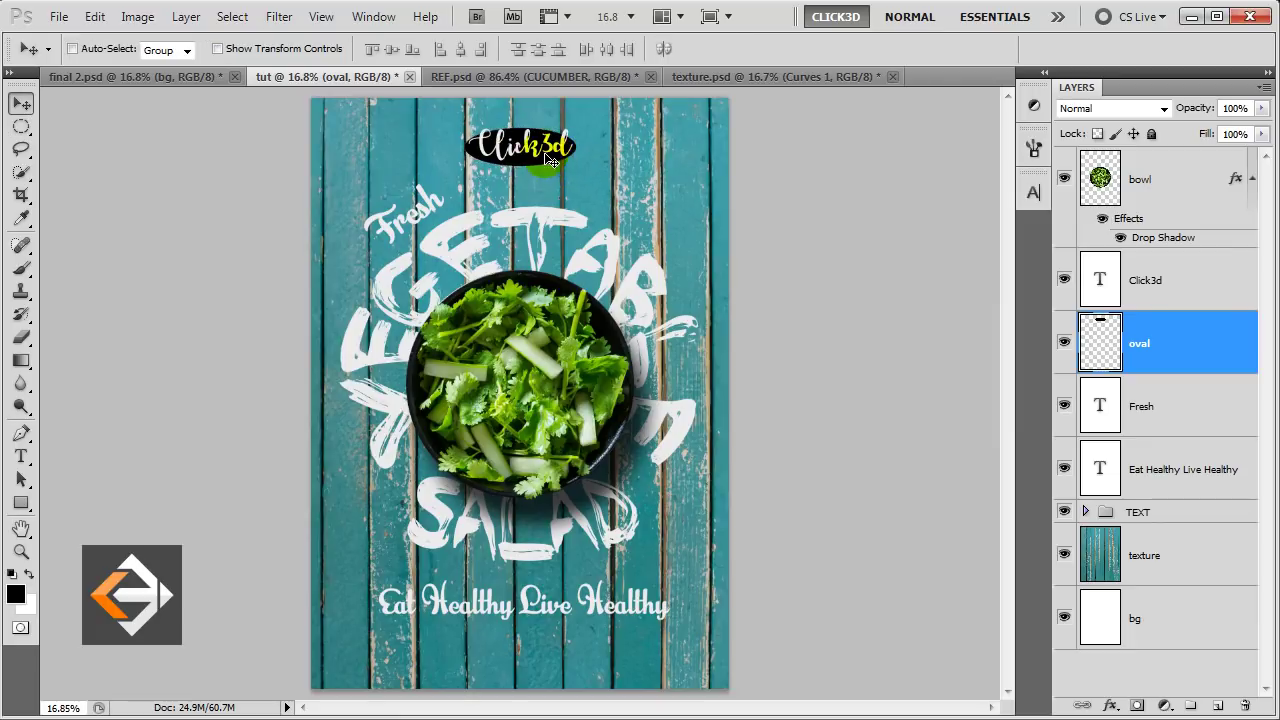
key("shift+Up")
key("shift+Up")
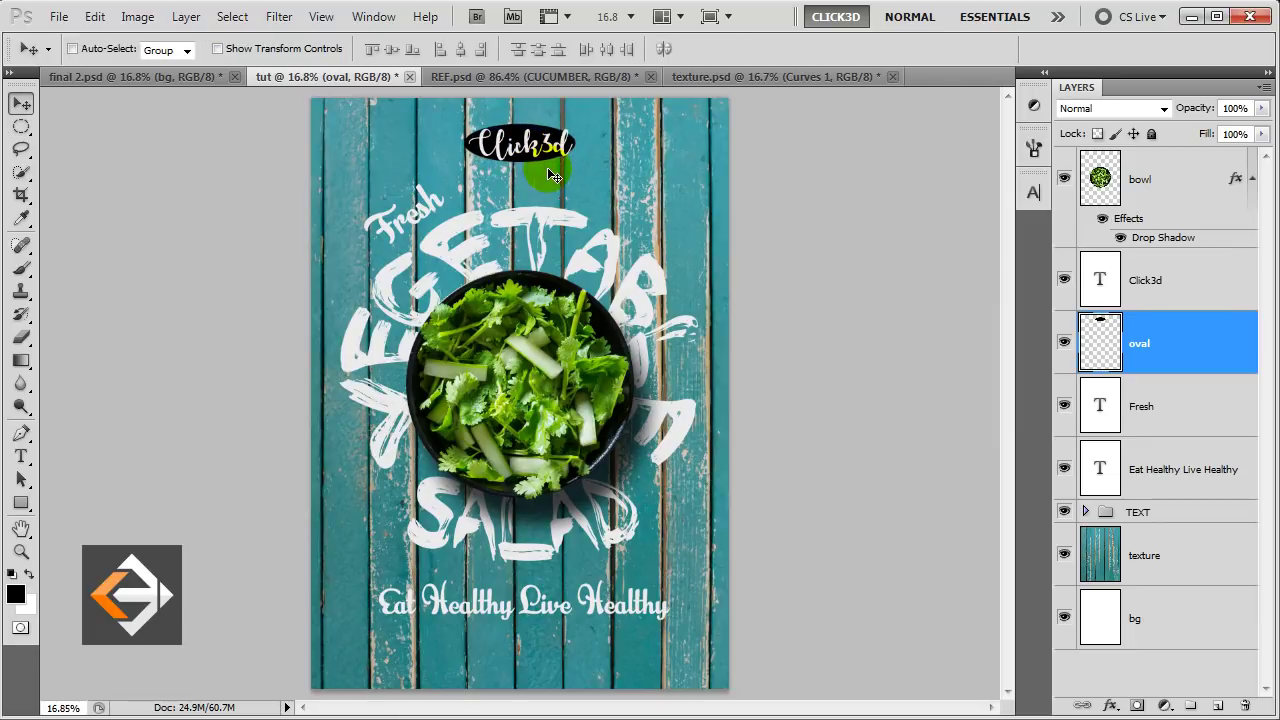
key("shift+Down")
Duplicate the Click3d title just below it and retype the copy as 'Presents'.
left_click(1160, 280)
left_click(556, 155)
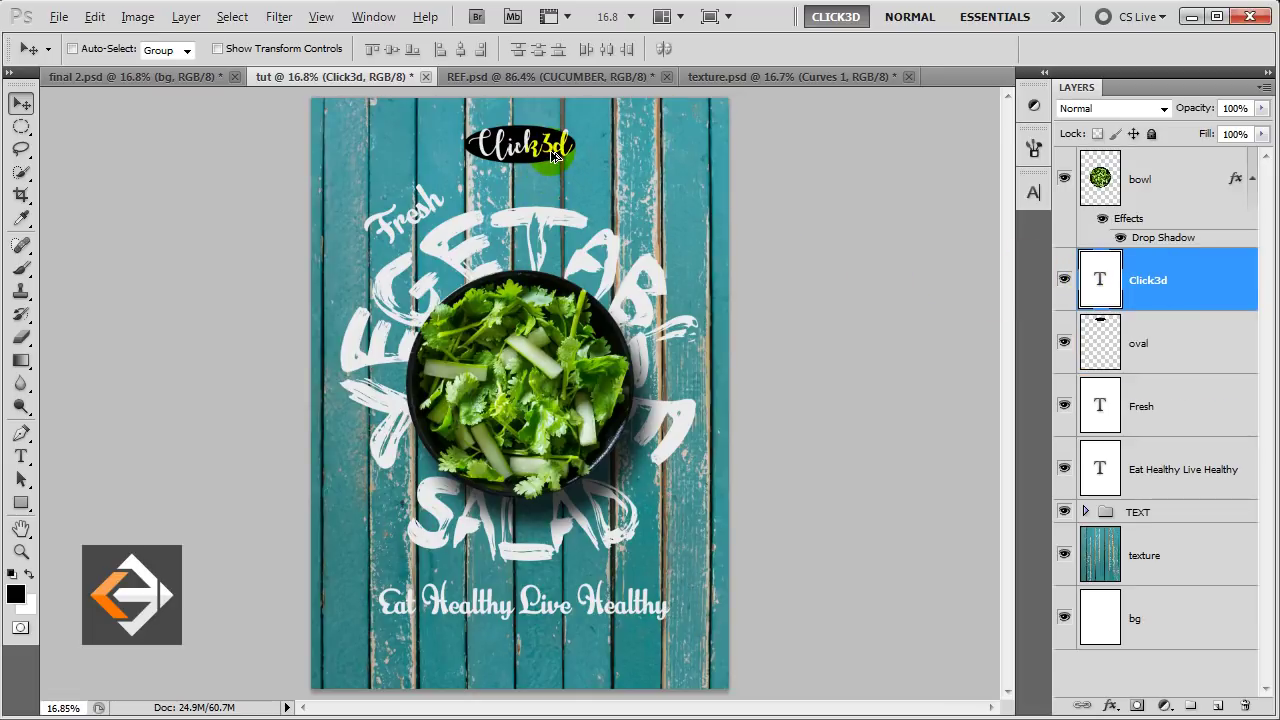
left_click_drag(556, 155, 557, 183)
key("t")
double_click(558, 180)
type("Presents")
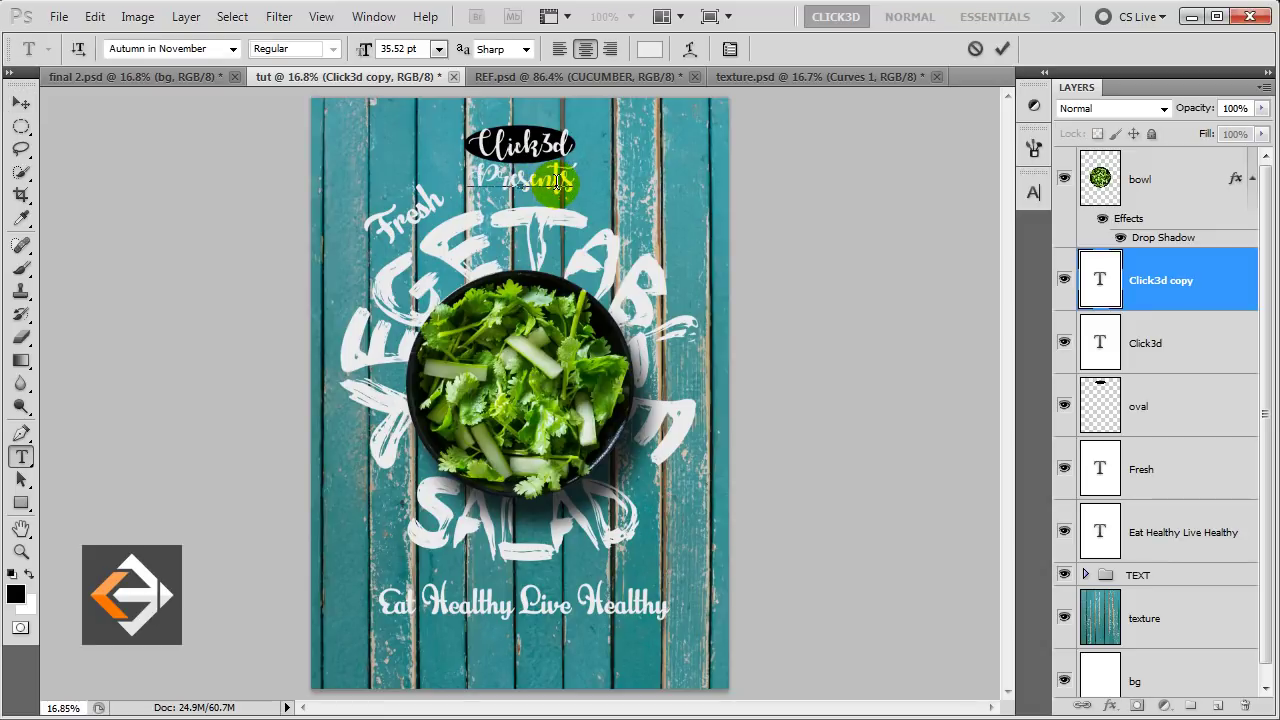
Set the Presents text in the Banda Regular font.
left_click_drag(558, 180, 423, 157)
left_click(128, 48)
type("ban")
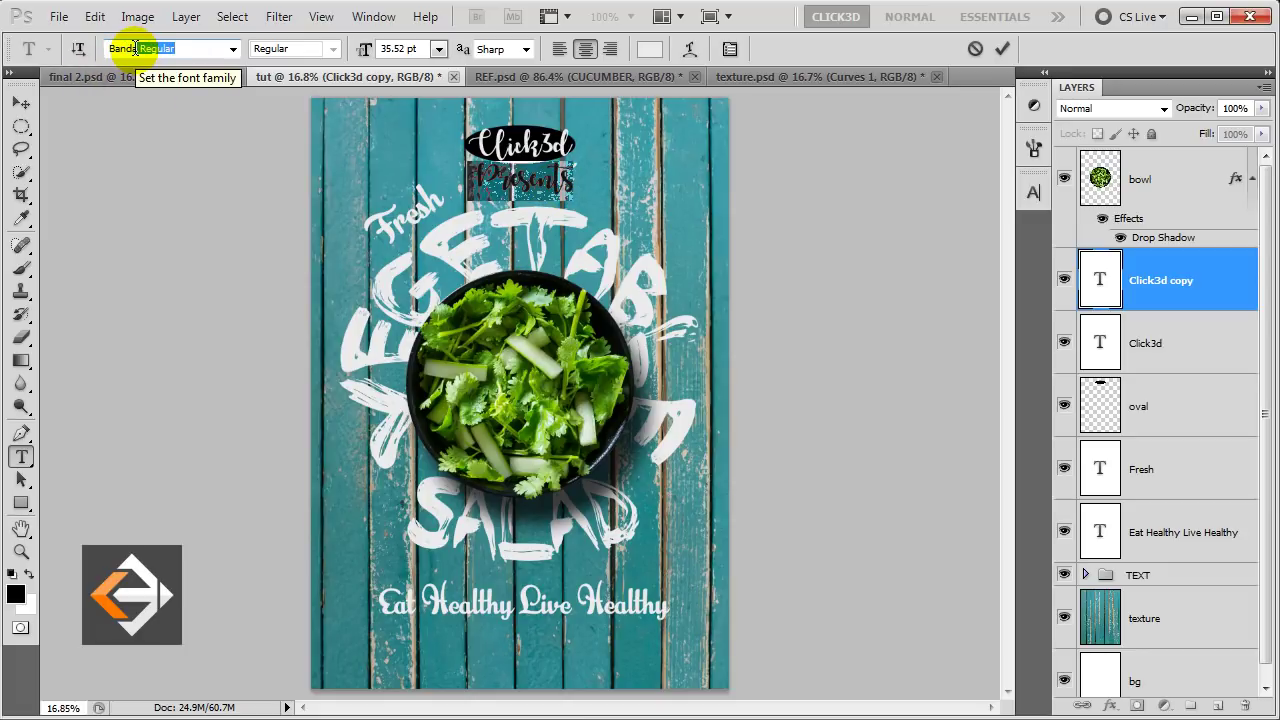
key("Return")
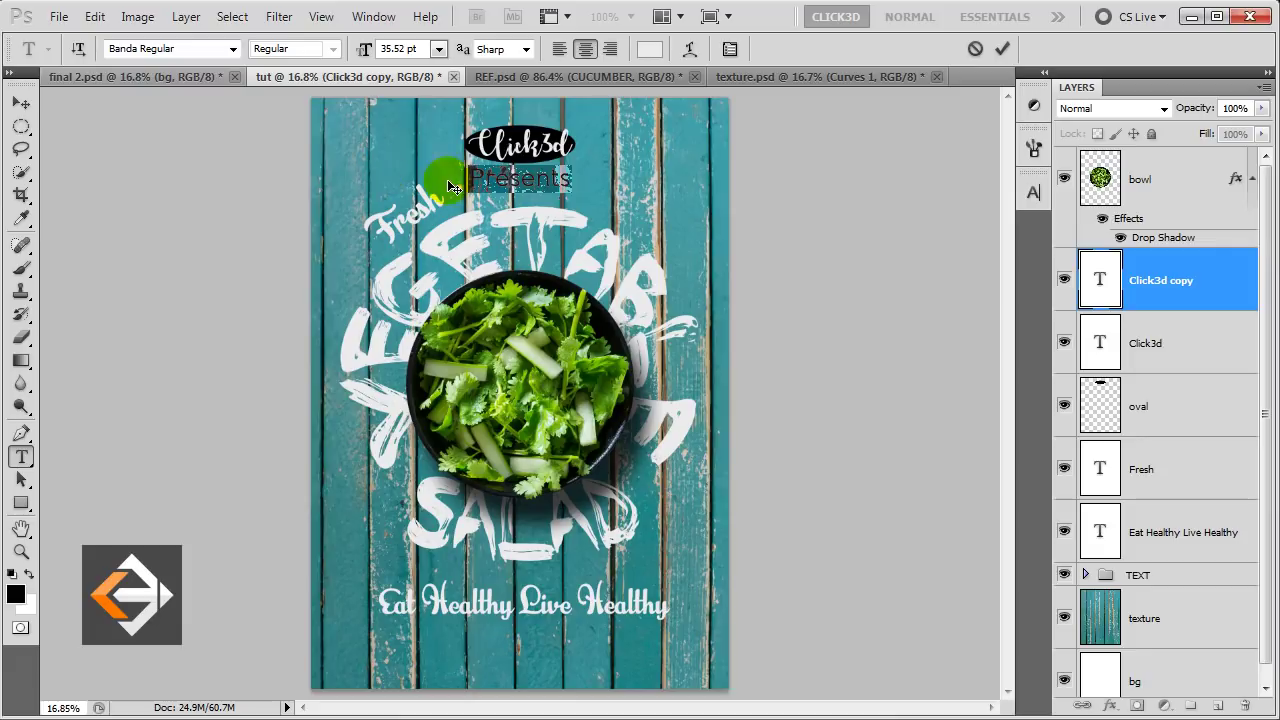
left_click(1002, 48)
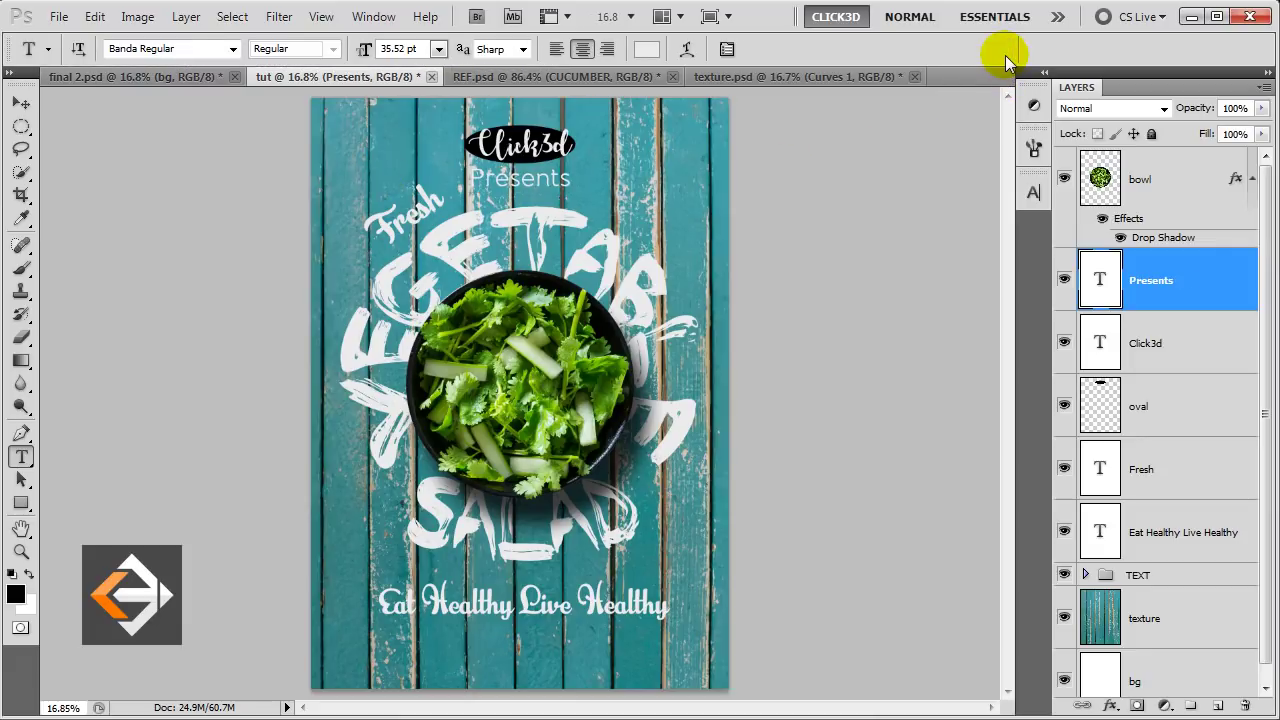
Move Presents beside the Click3d logo and reduce it to 20 pt.
key("v")
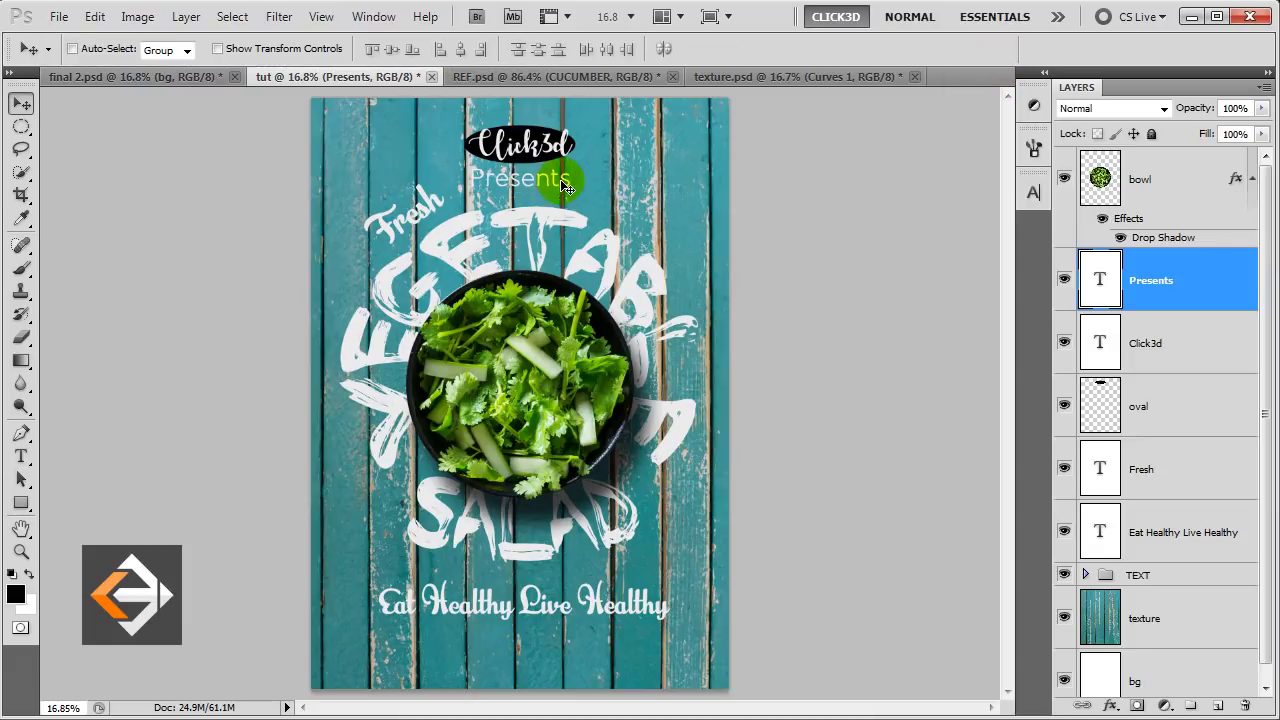
left_click_drag(528, 183, 575, 176)
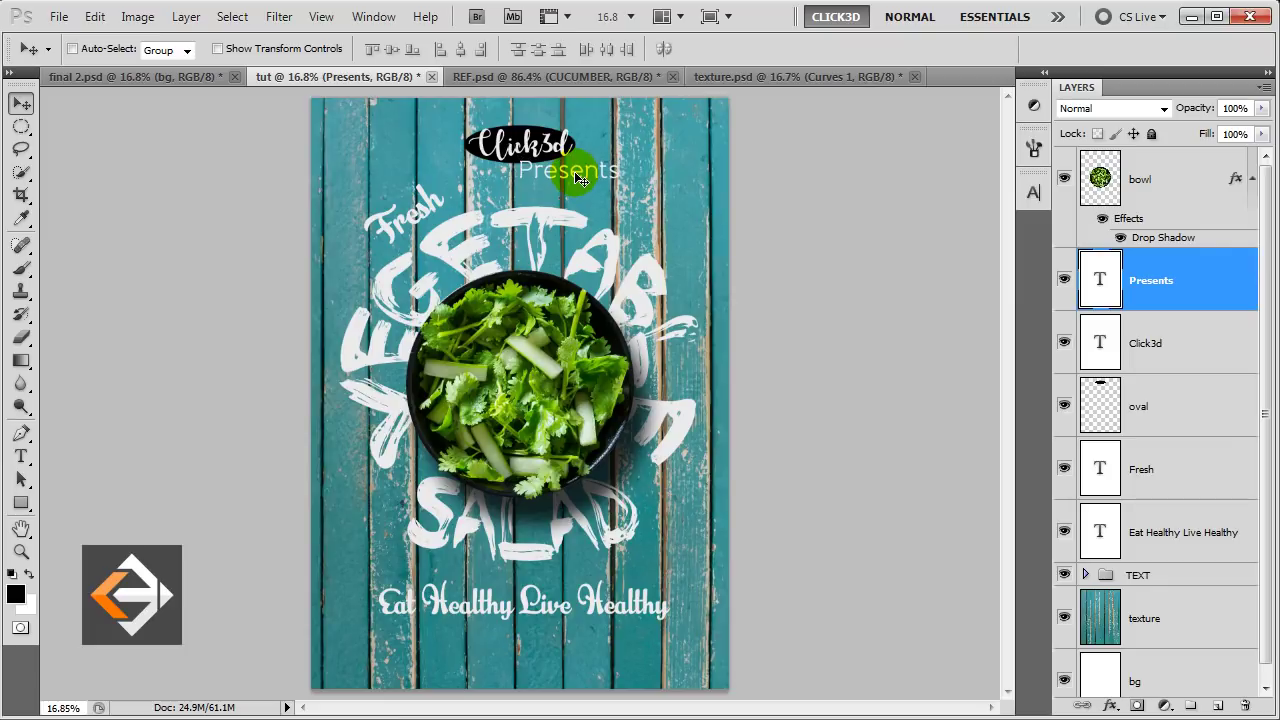
key("t")
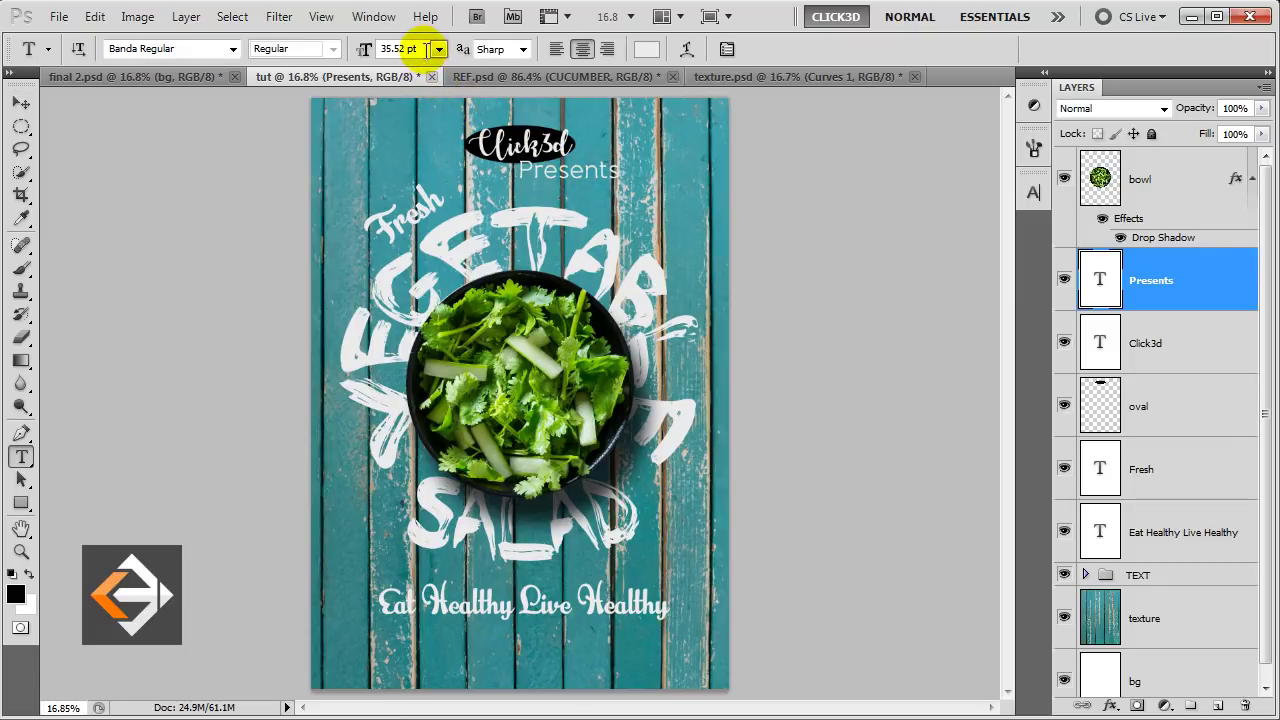
left_click(368, 50)
type("20")
key("Return")
left_click(580, 177)
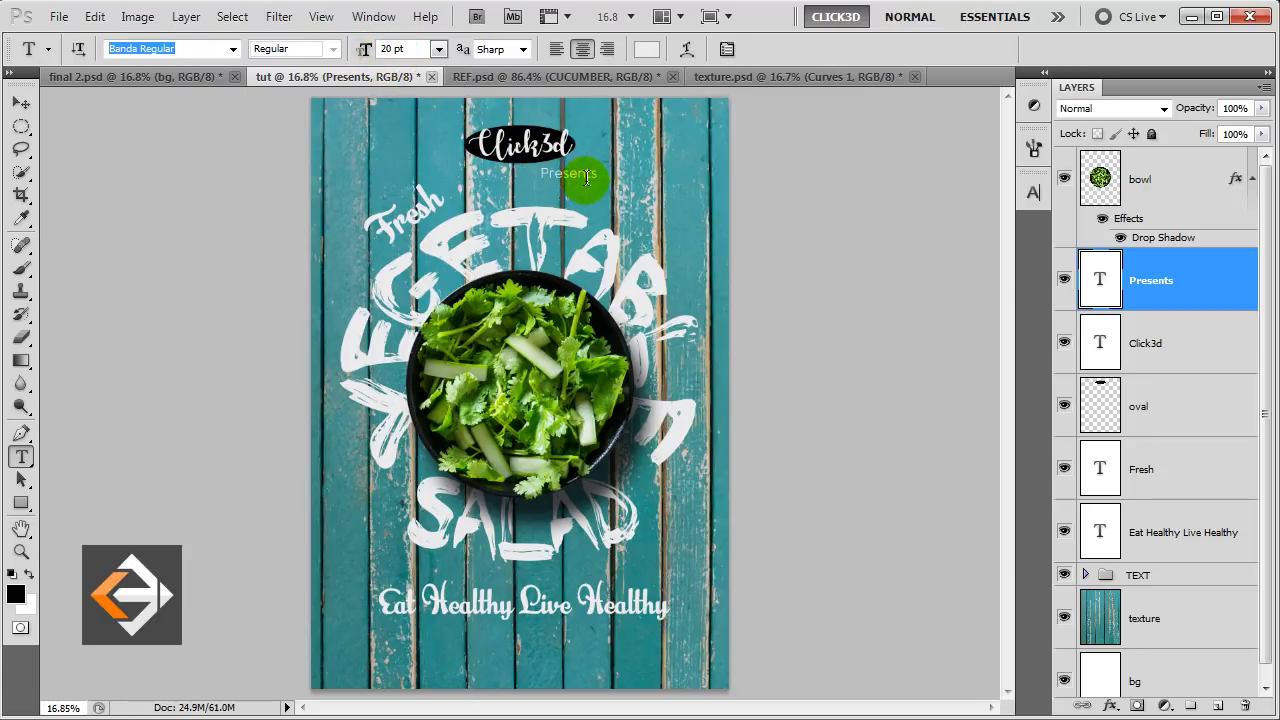
left_click(1203, 289)
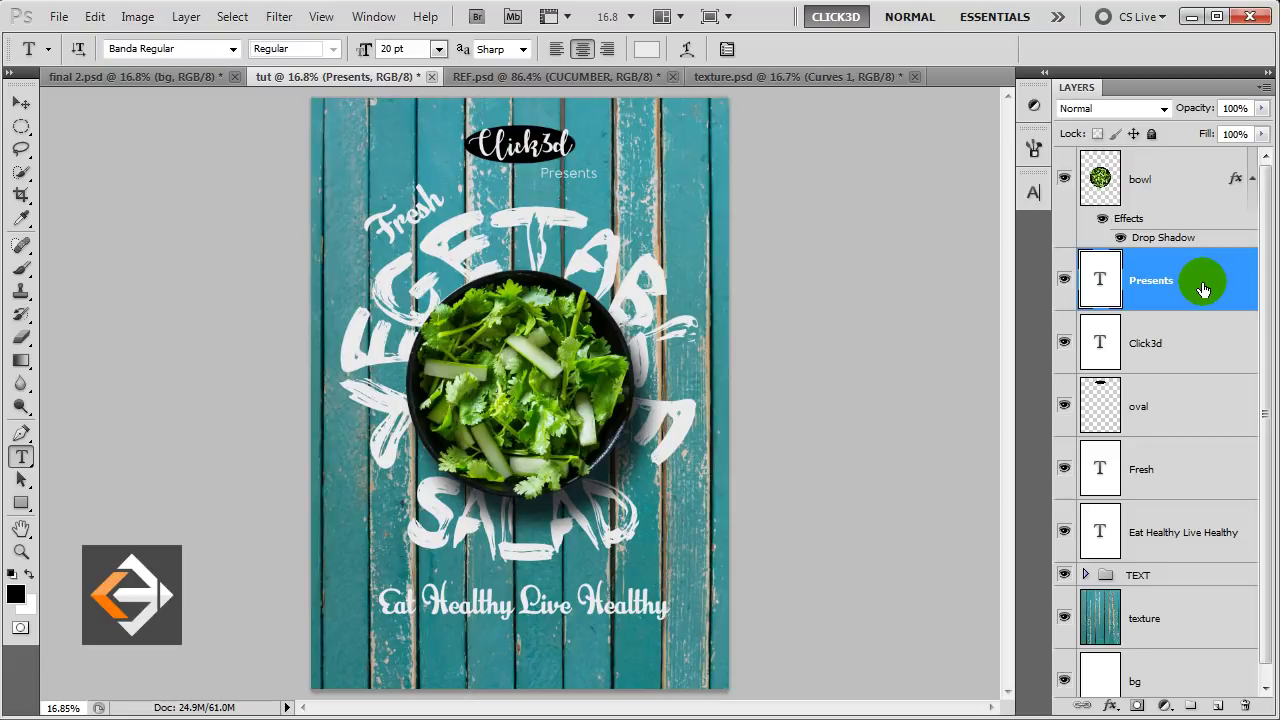
key("v")
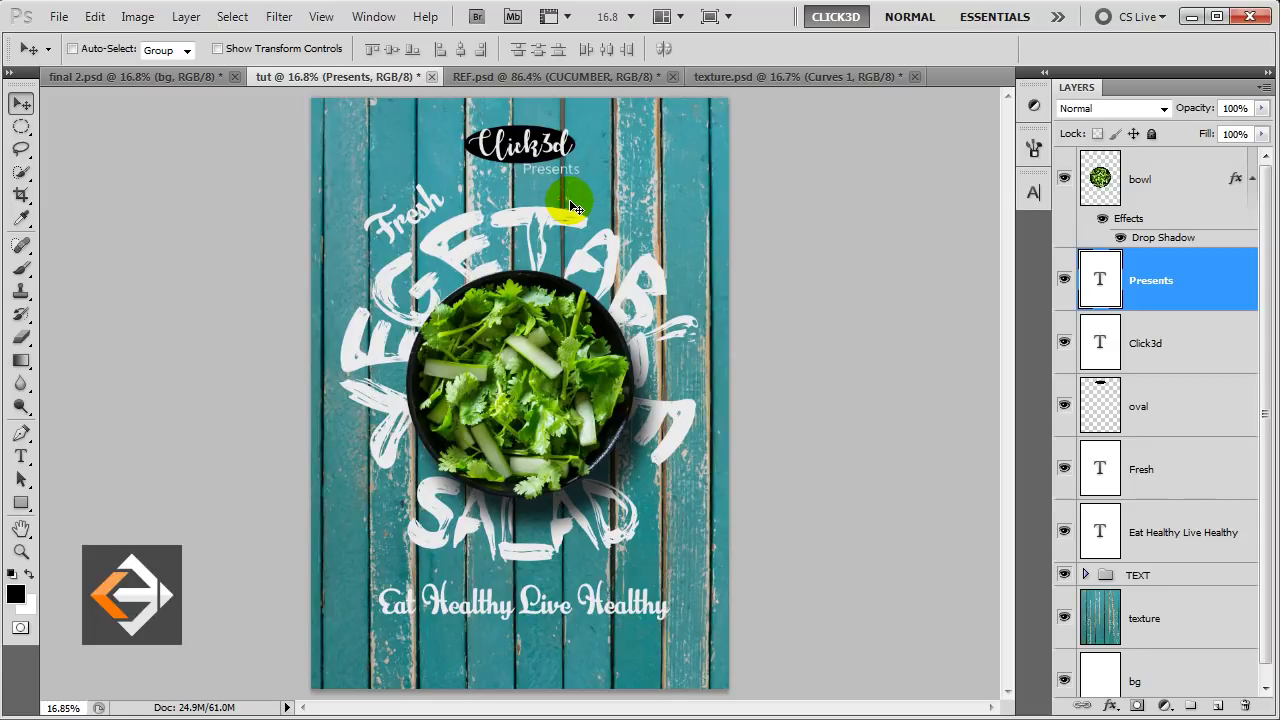
Nudge the logo right, move Presents through the slogan layers into TEXT, and show REF.psd.
left_click(1165, 403, "shift")
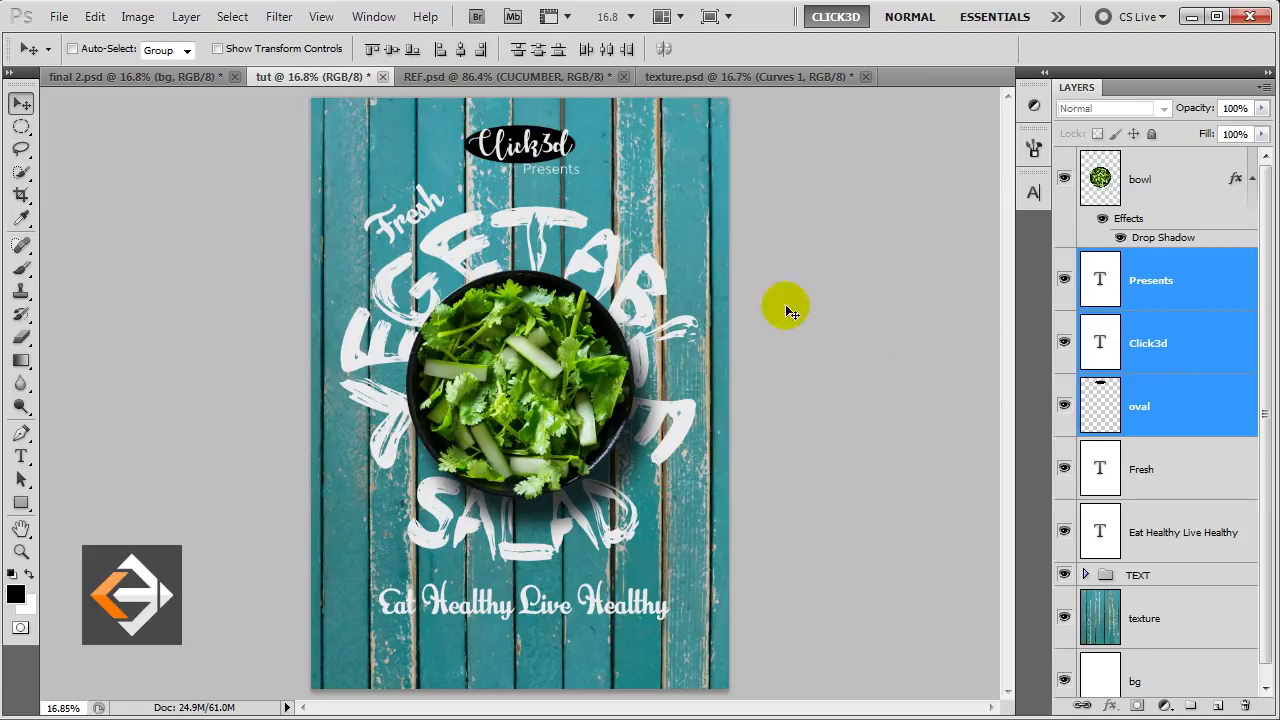
key("Right")
key("Right")
key("Right")
key("Right")
key("Right")
key("Right")
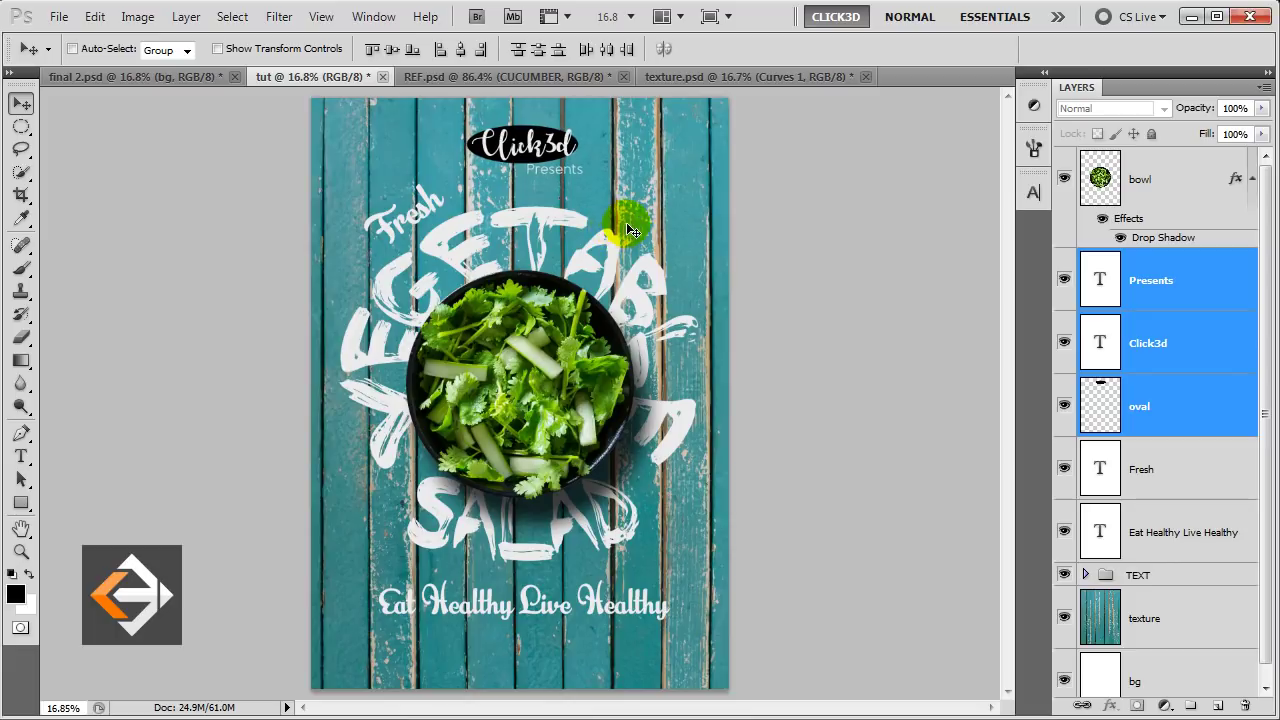
left_click(1190, 282)
left_click(1181, 532, "shift")
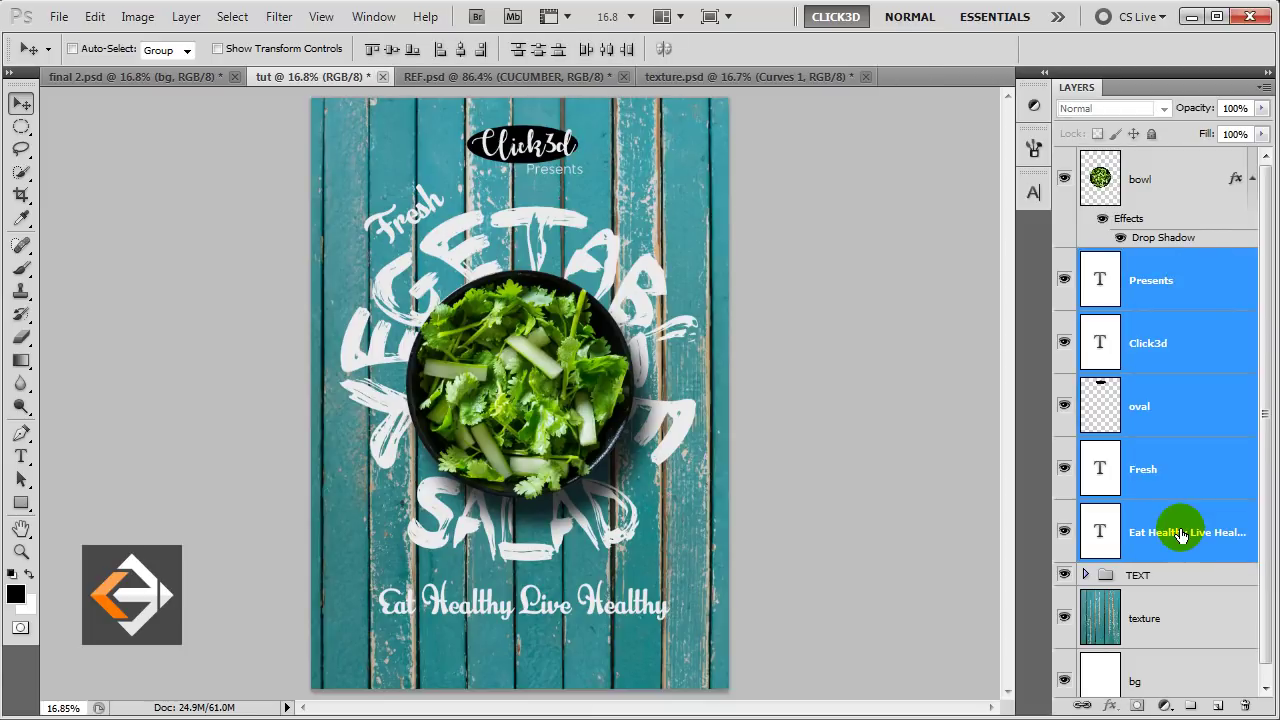
left_click_drag(1166, 327, 1145, 572)
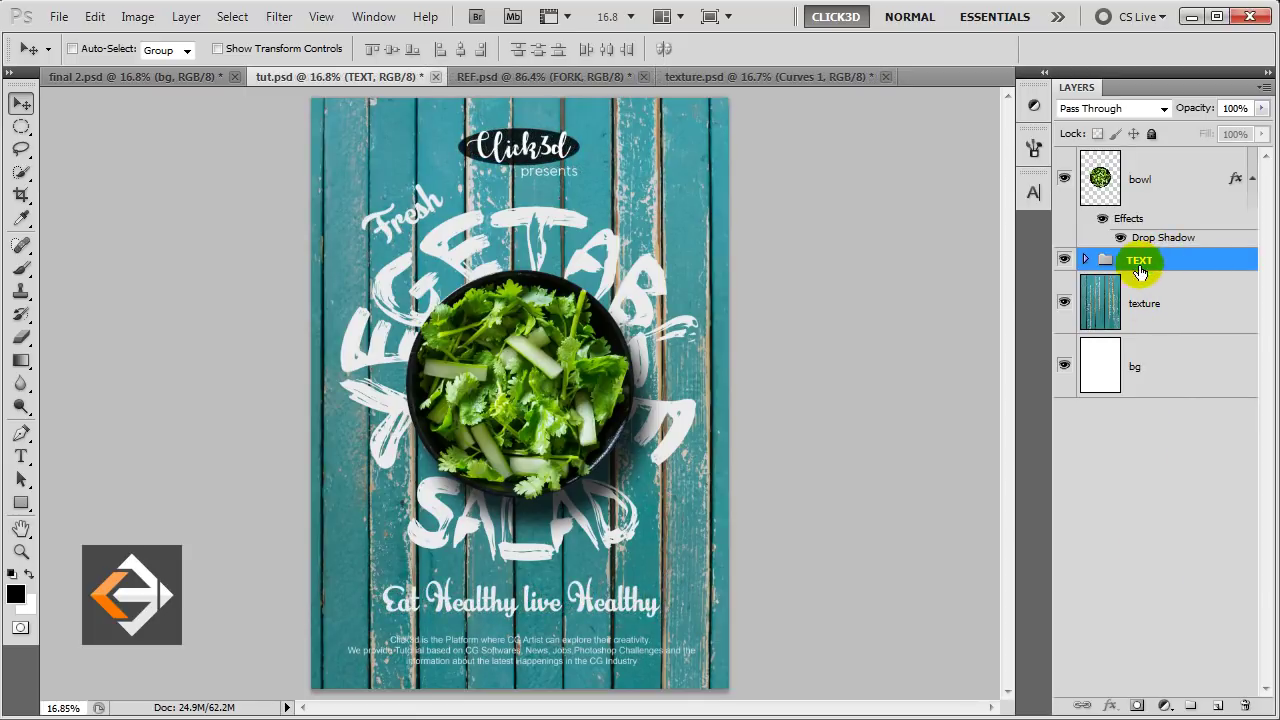
left_click(517, 82)
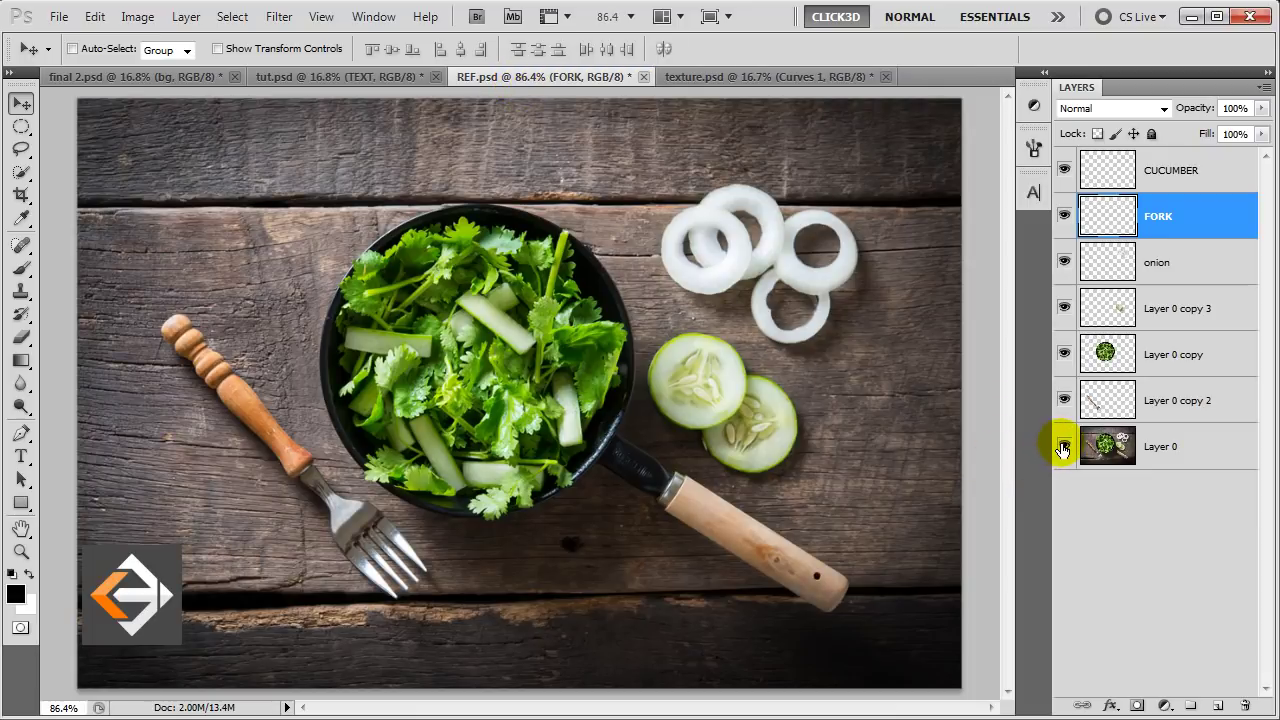
Copy the FORK and CUCUMBER layers from REF.psd into the poster.
left_click(1063, 448)
left_click(1063, 448)
left_click(1185, 172, "shift")
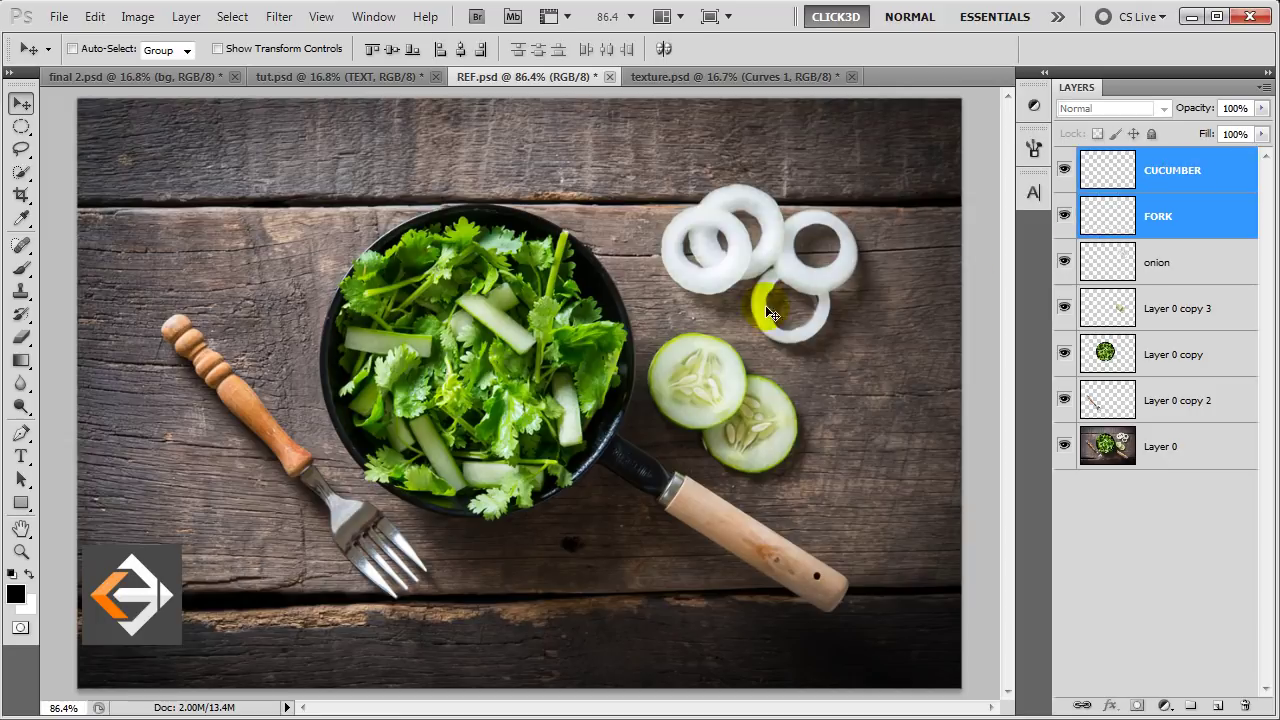
left_click_drag(347, 196, 453, 290)
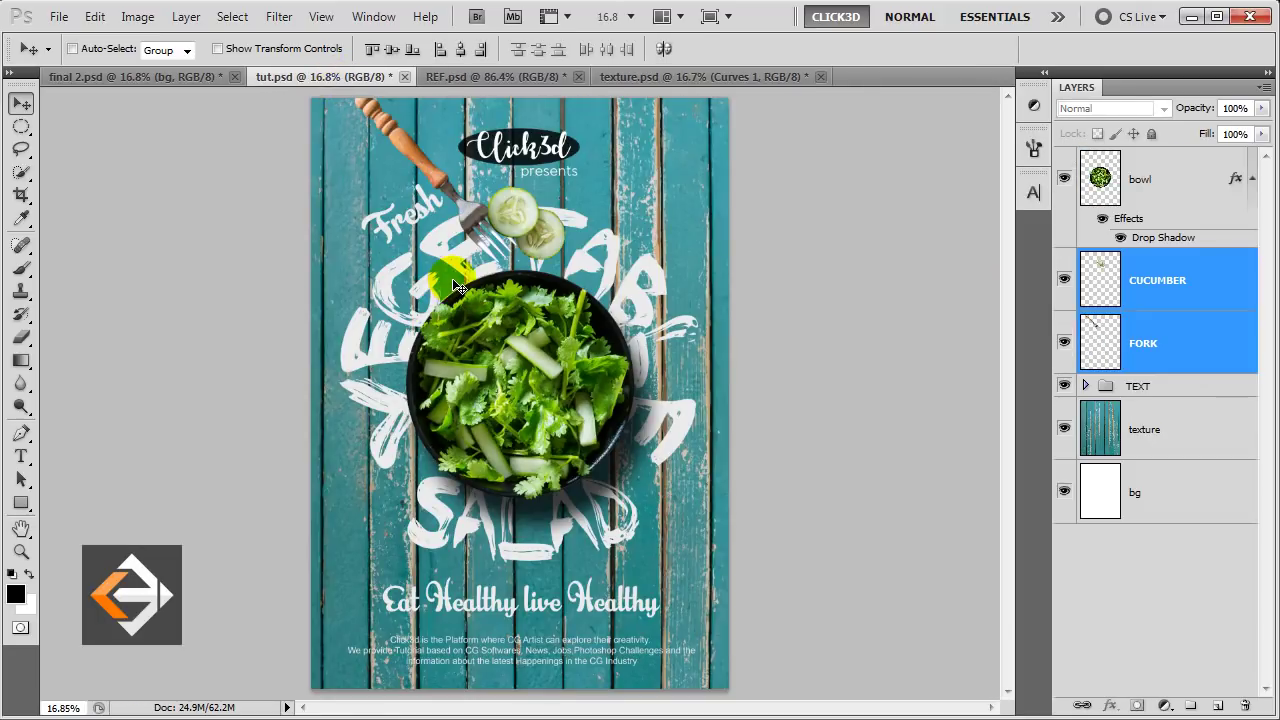
left_click_drag(1100, 323, 1199, 281)
Place the fork at the bowl's lower left and cucumber slices at its lower right.
left_click(1199, 343)
left_click_drag(487, 250, 470, 298)
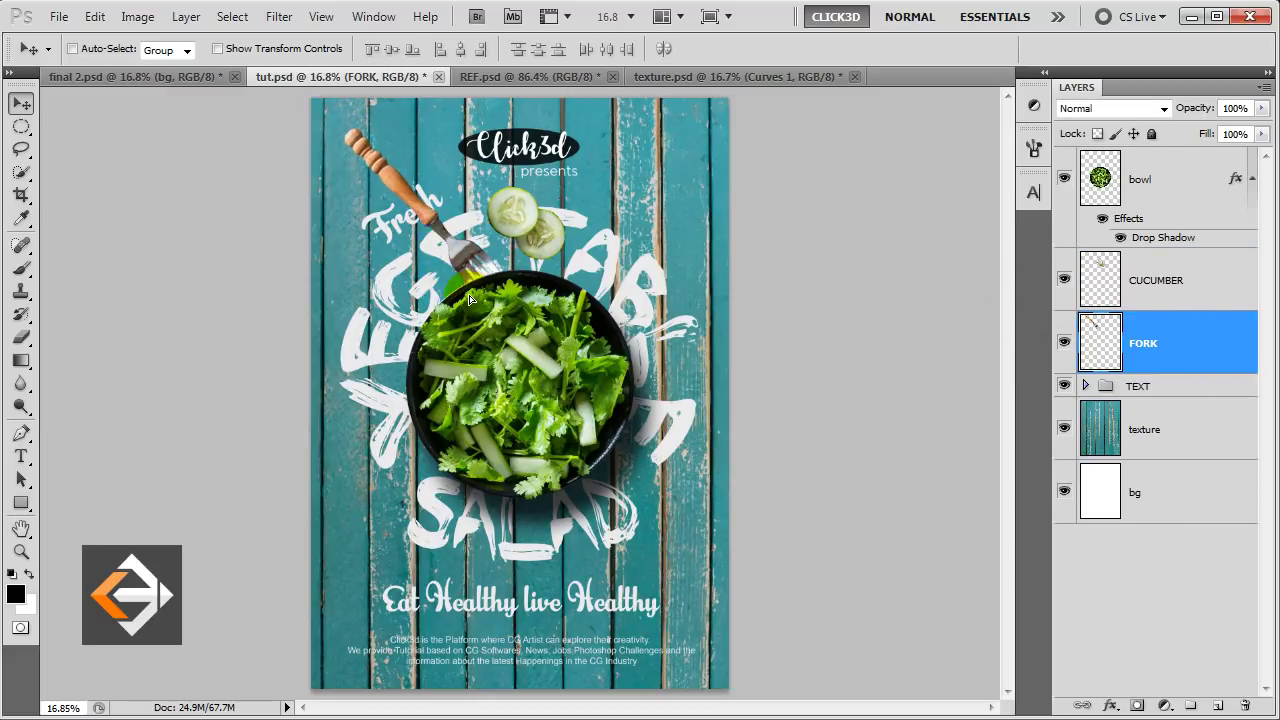
left_click_drag(470, 298, 415, 530)
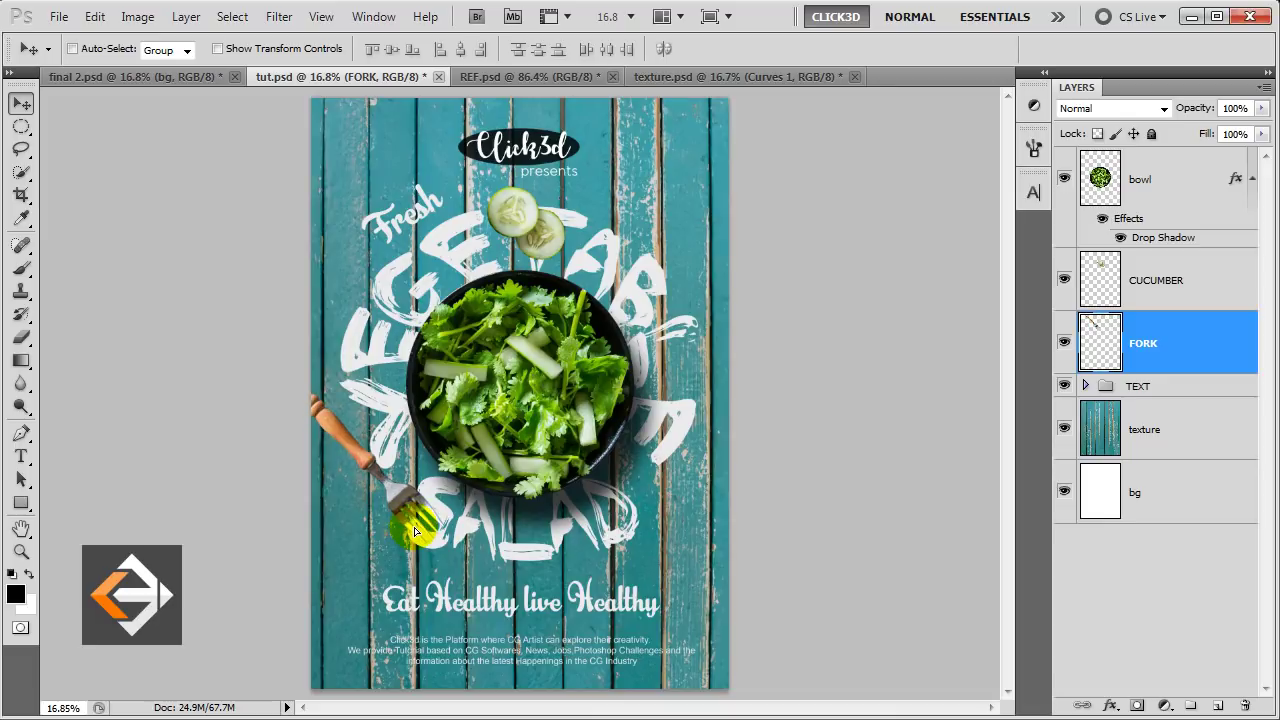
left_click(1143, 268)
left_click_drag(555, 246, 650, 489)
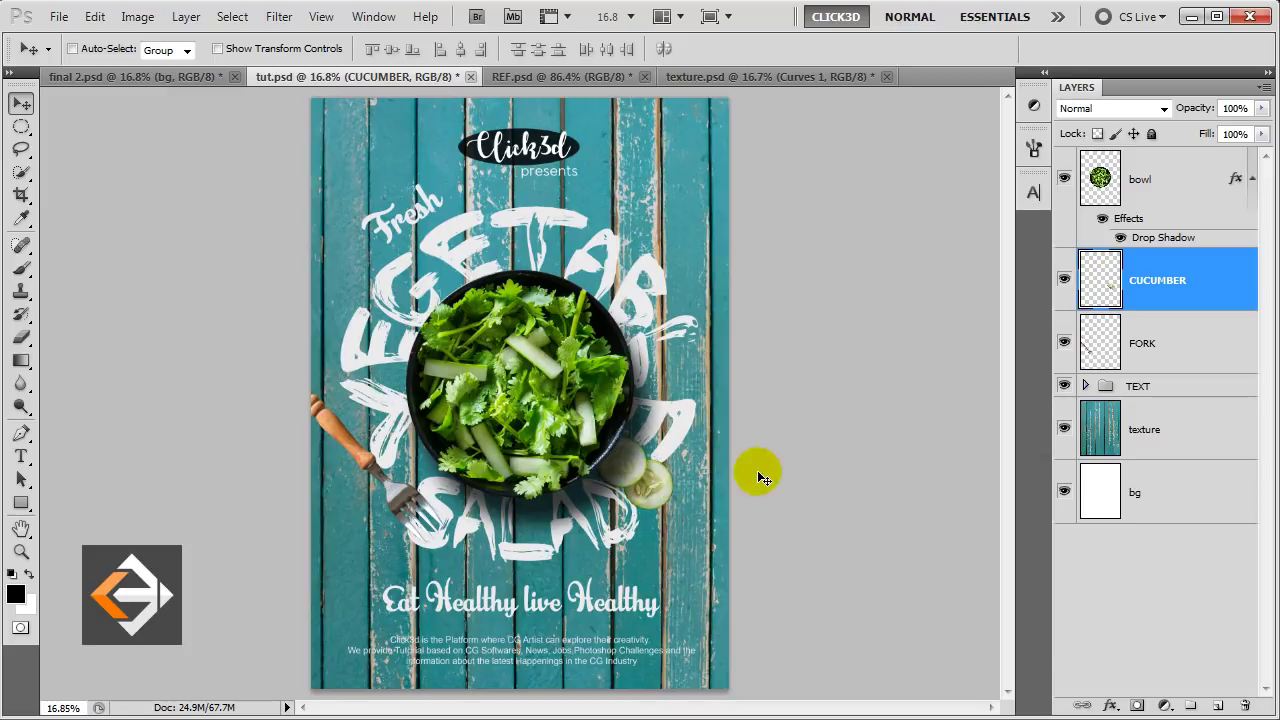
left_click(1168, 343)
double_click(1168, 343)
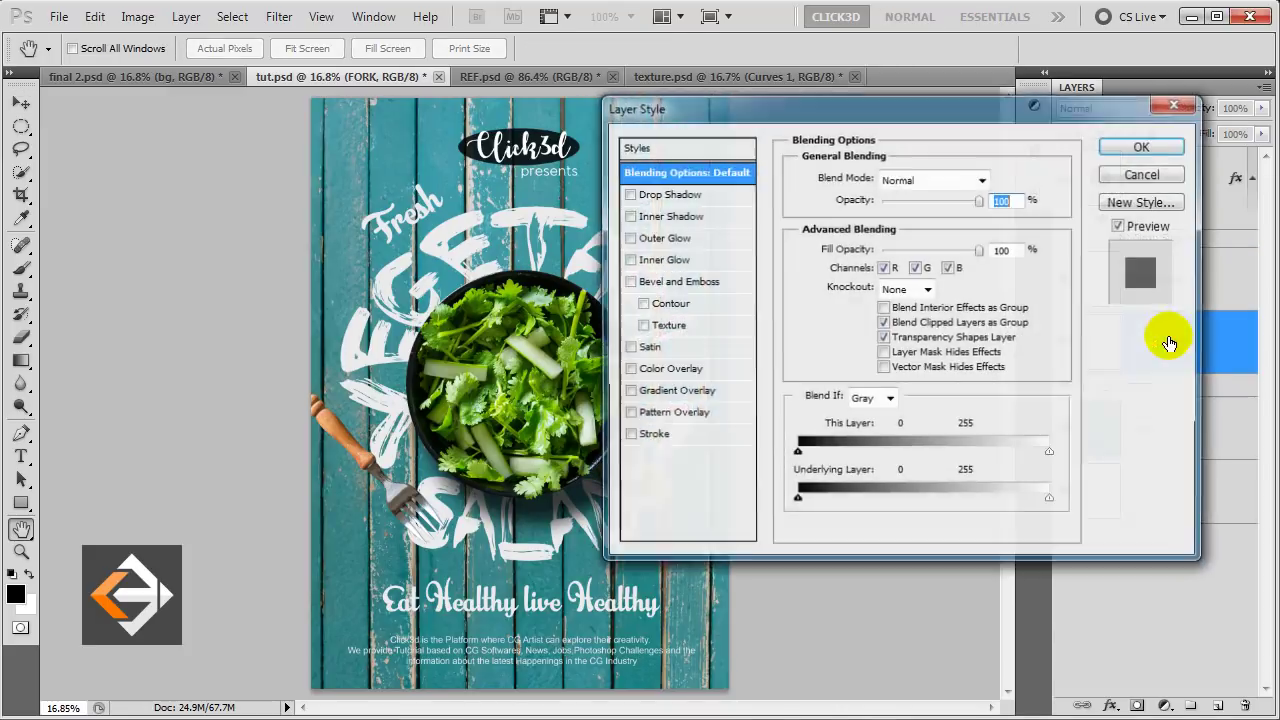
Enable a drop shadow on the fork with 71 px distance and 35 px size.
left_click(703, 200)
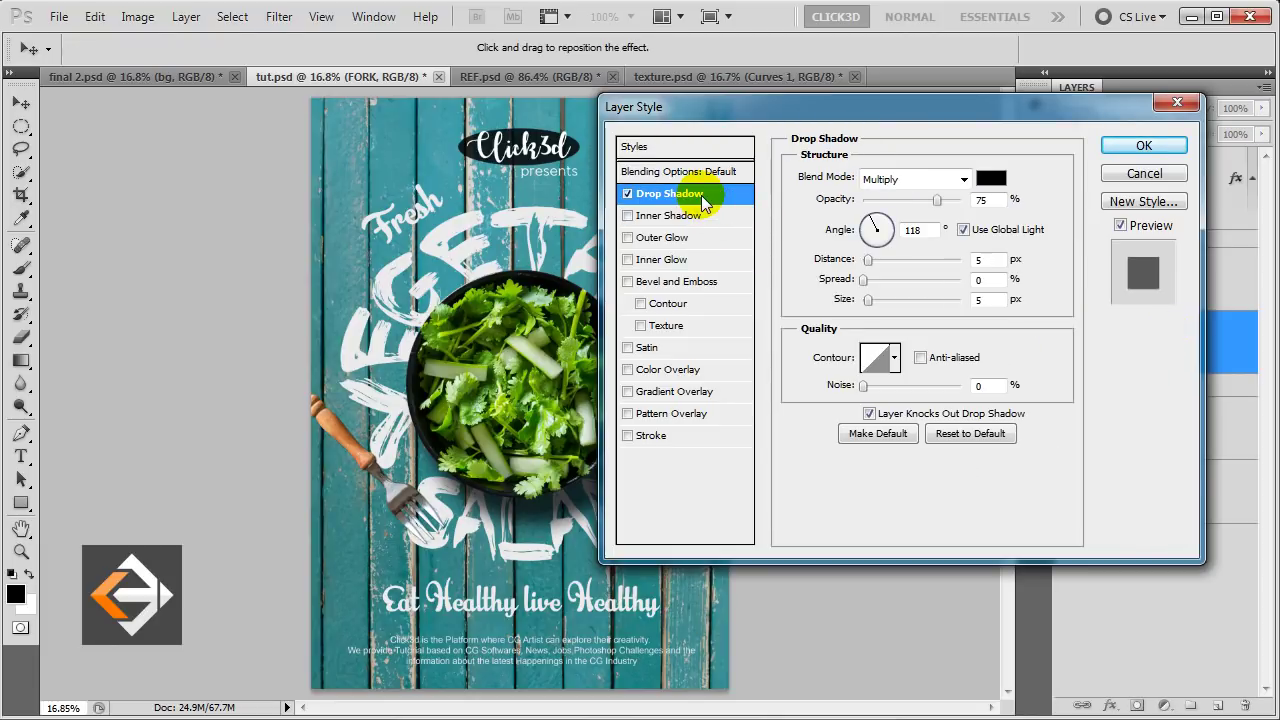
left_click(968, 261)
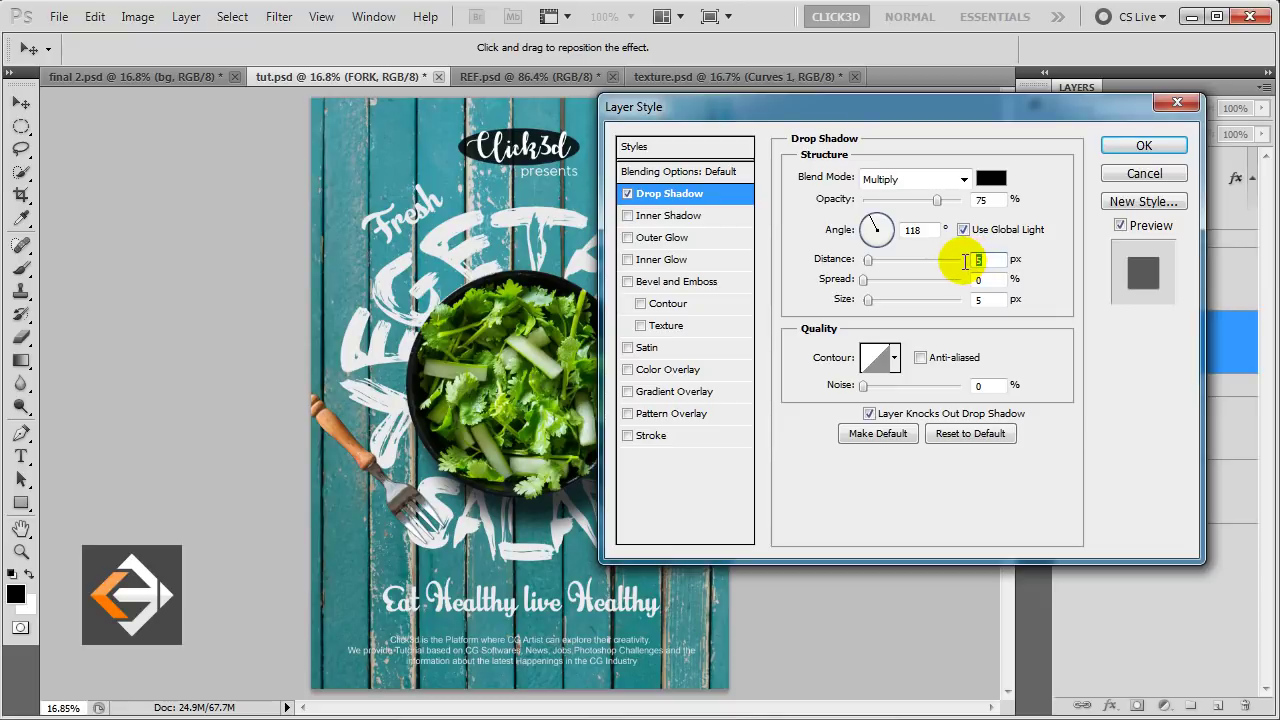
type("71")
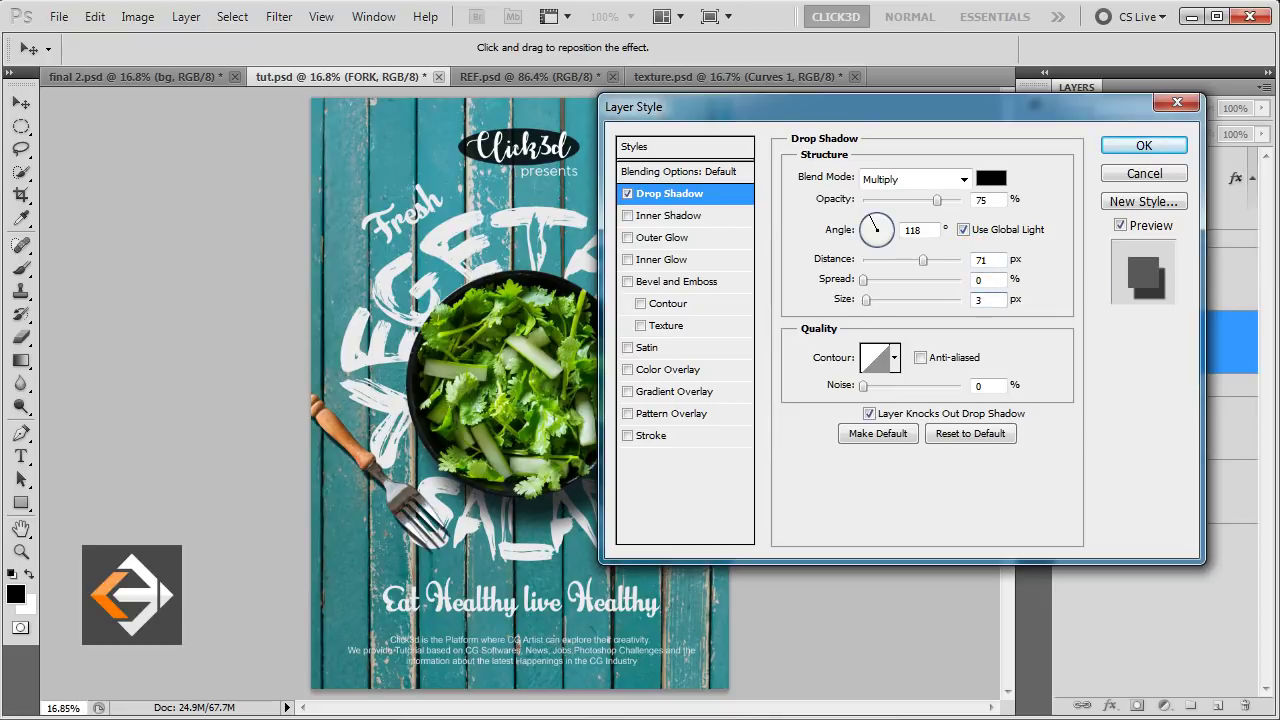
type("5")
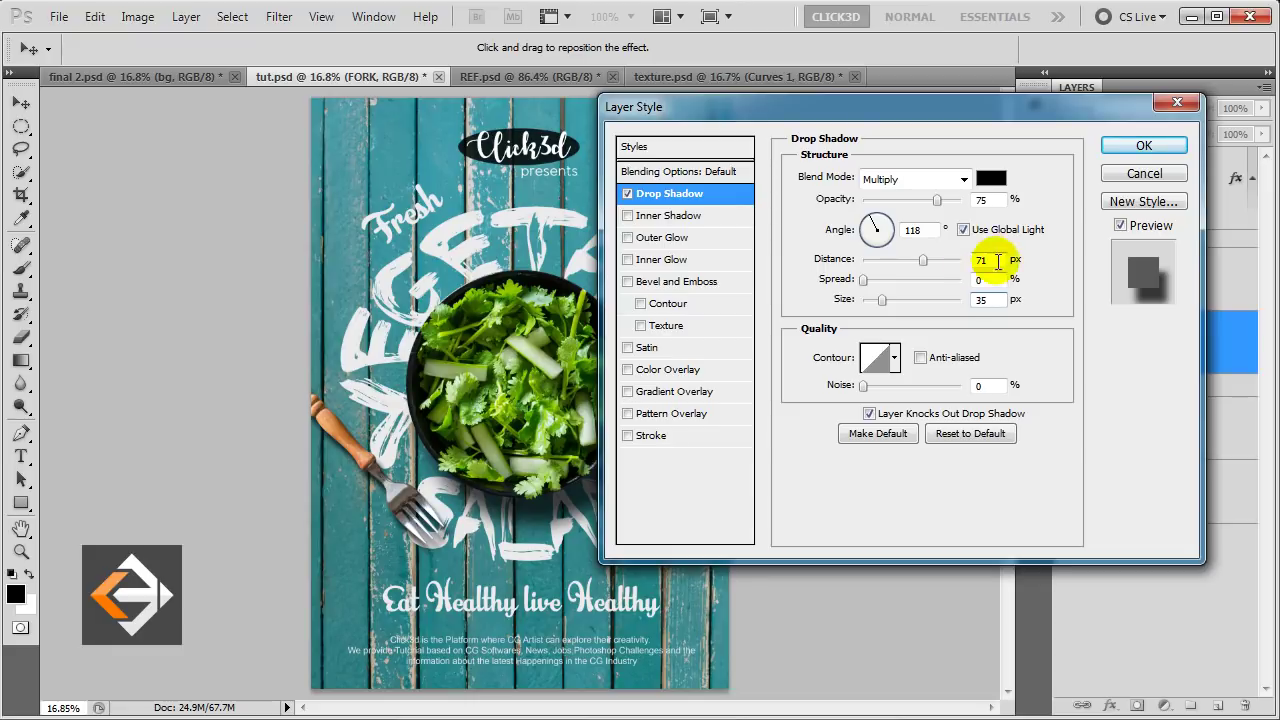
left_click(1144, 146)
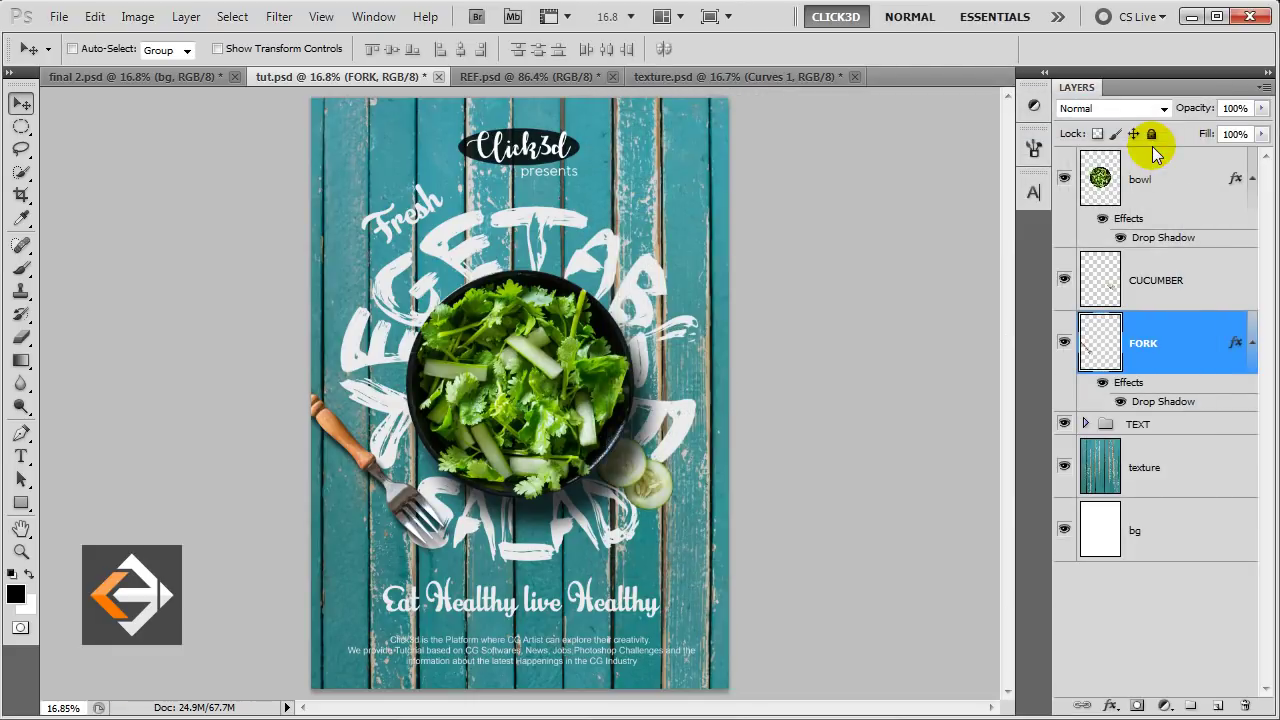
Enable a drop shadow on the cucumber slices with 41 px distance and 35 px size.
double_click(1226, 280)
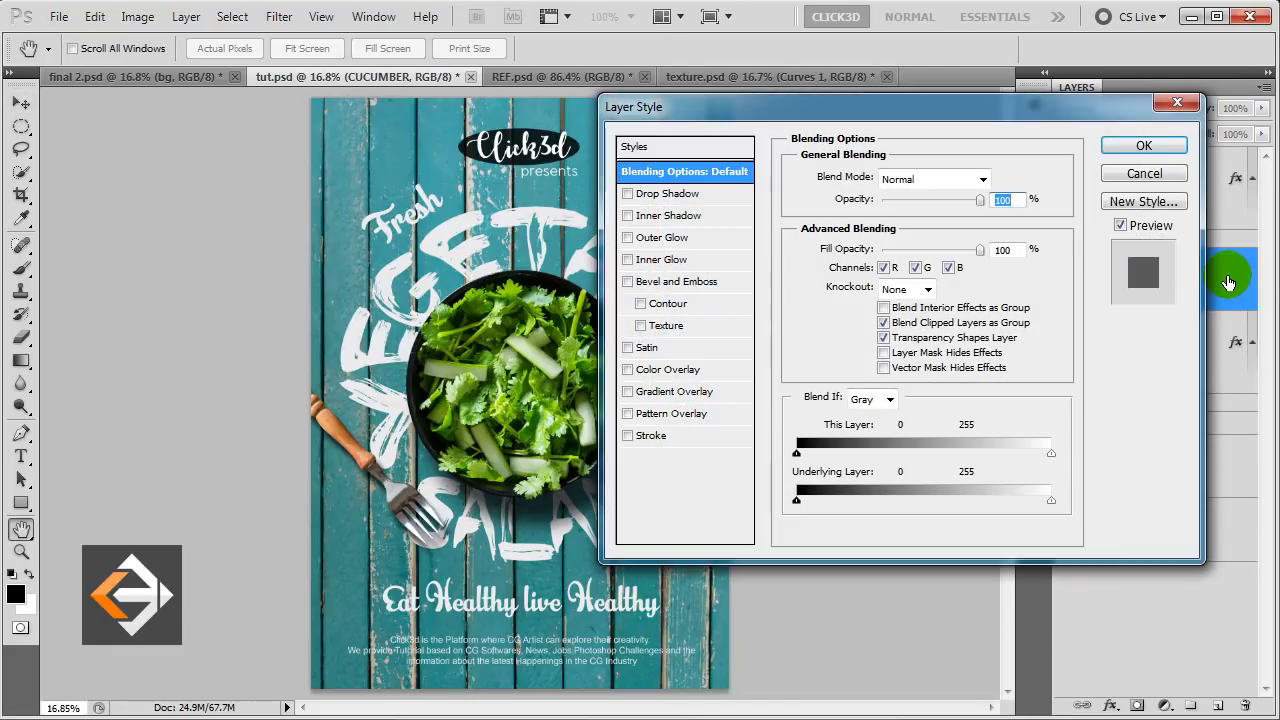
left_click_drag(878, 113, 963, 114)
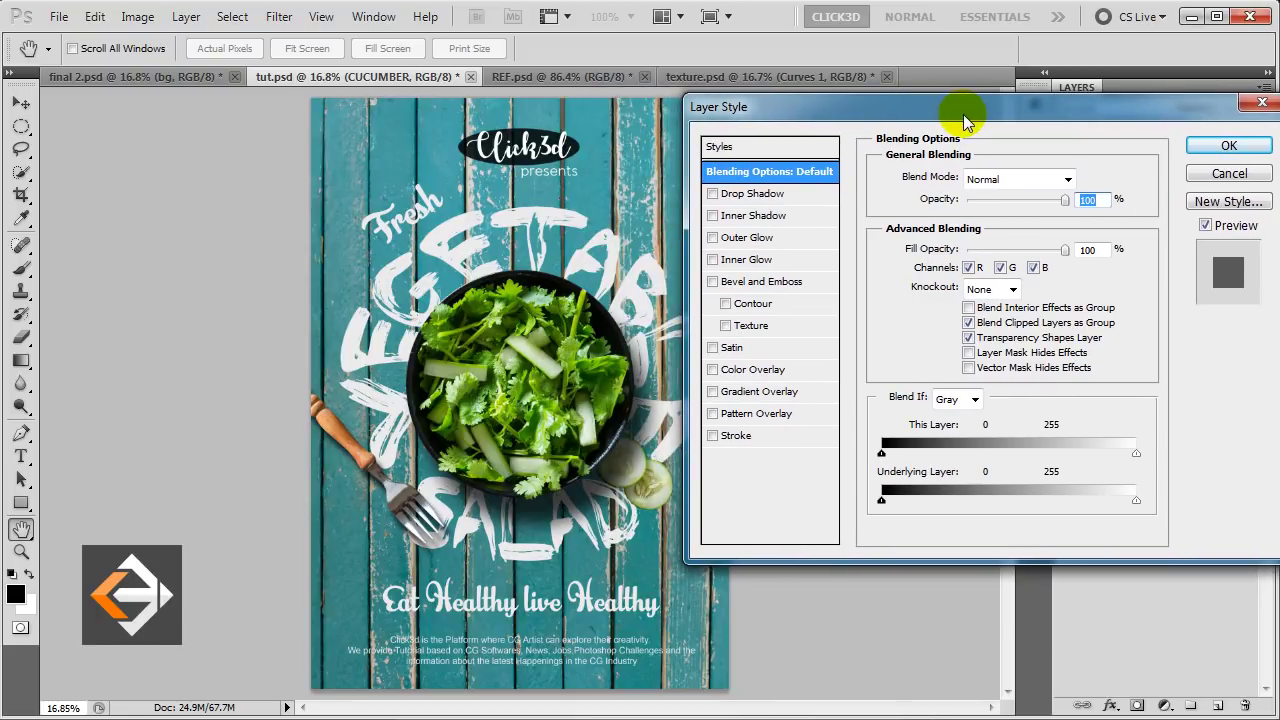
left_click(806, 196)
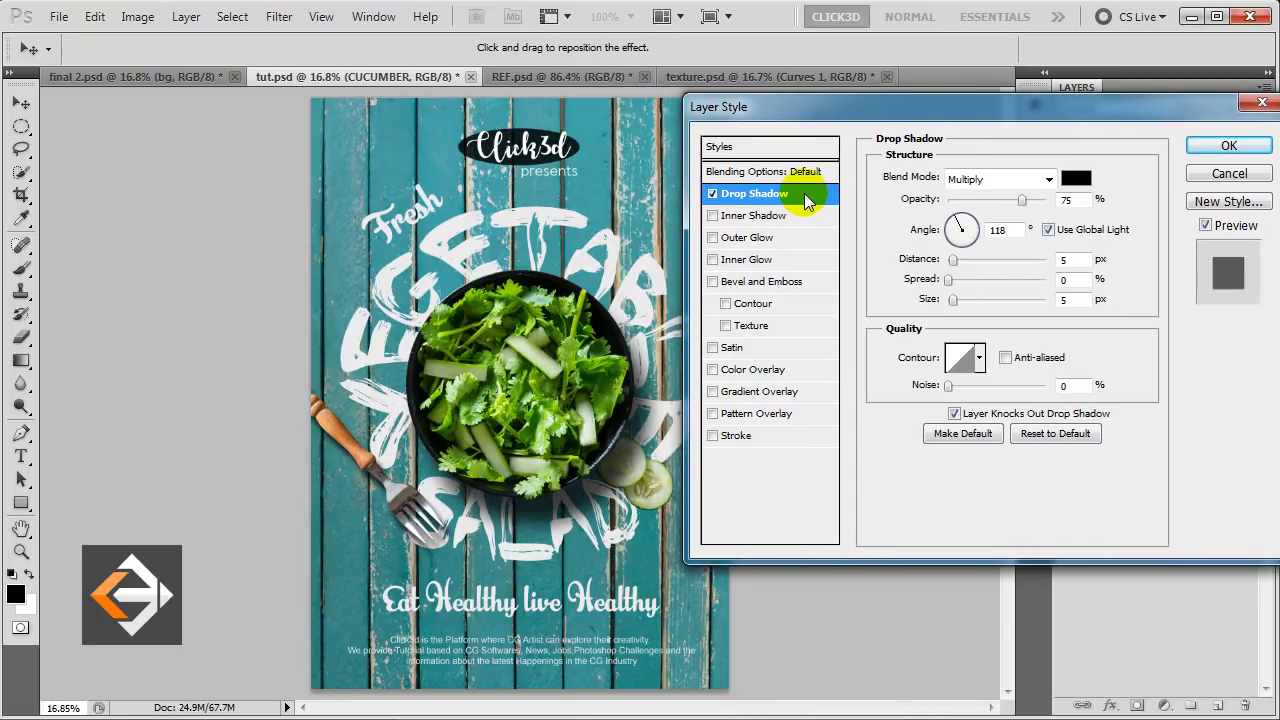
double_click(1064, 259)
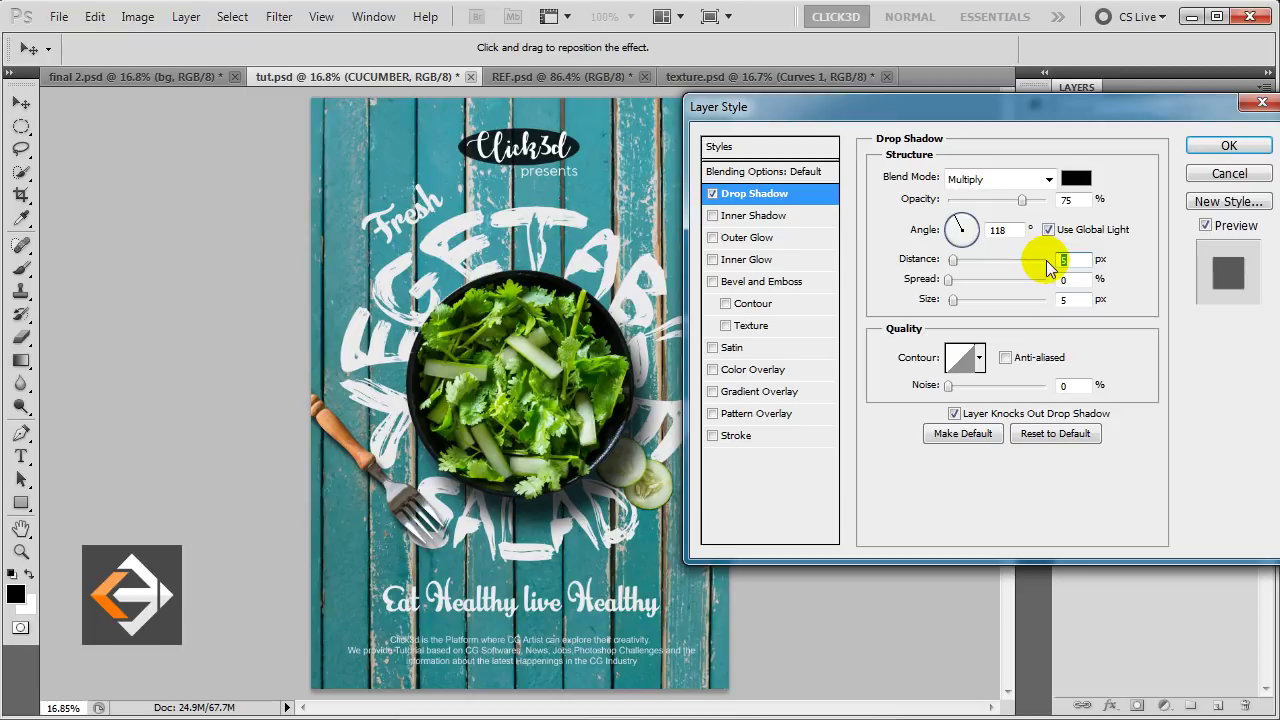
type("41")
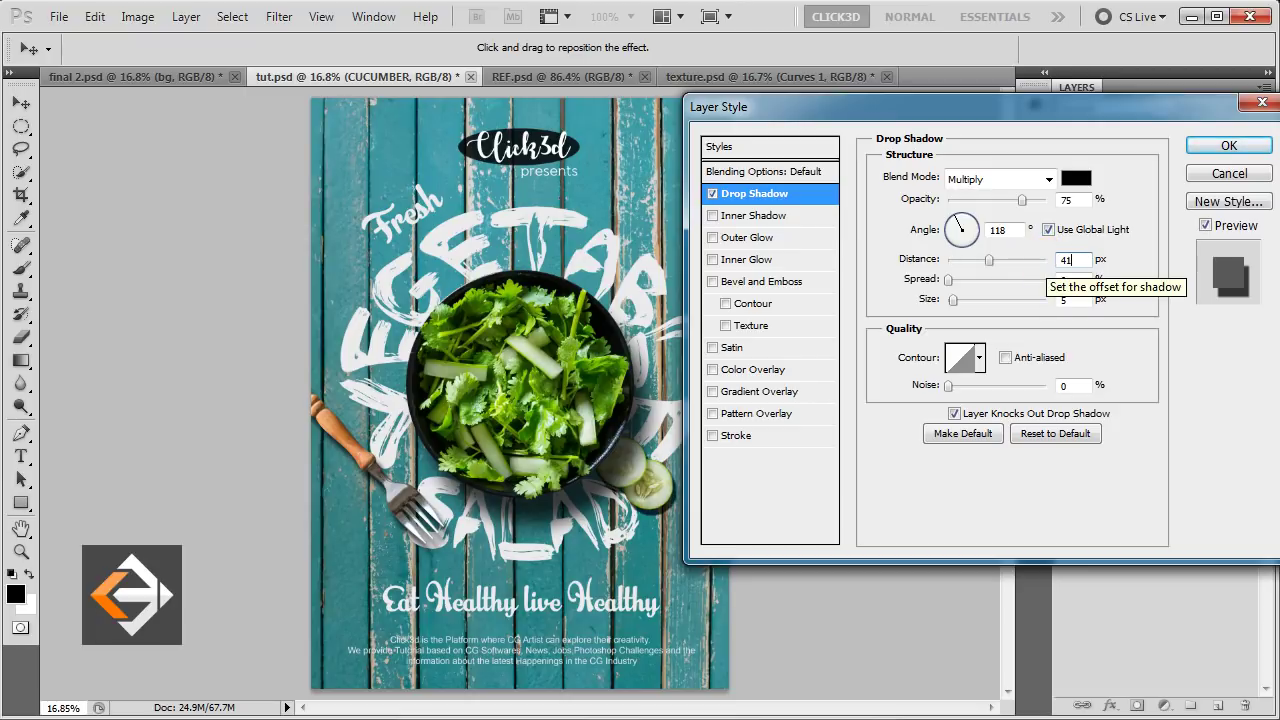
key("Tab")
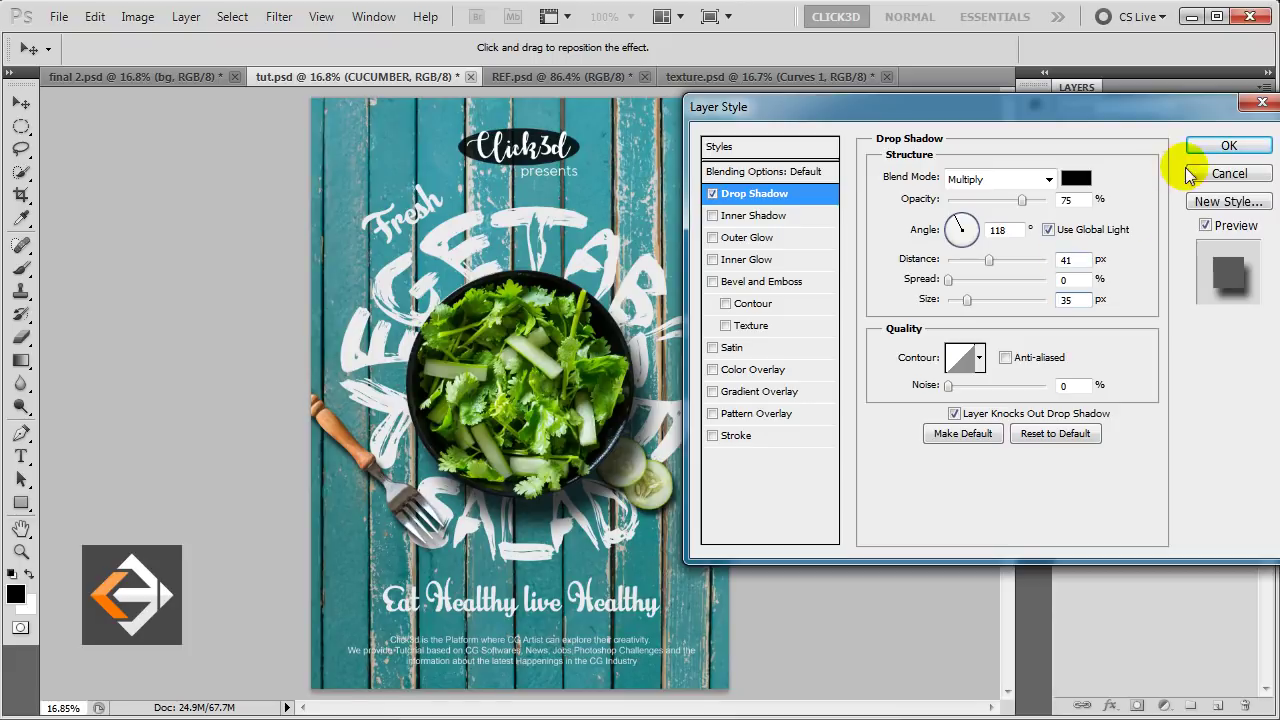
left_click(1226, 146)
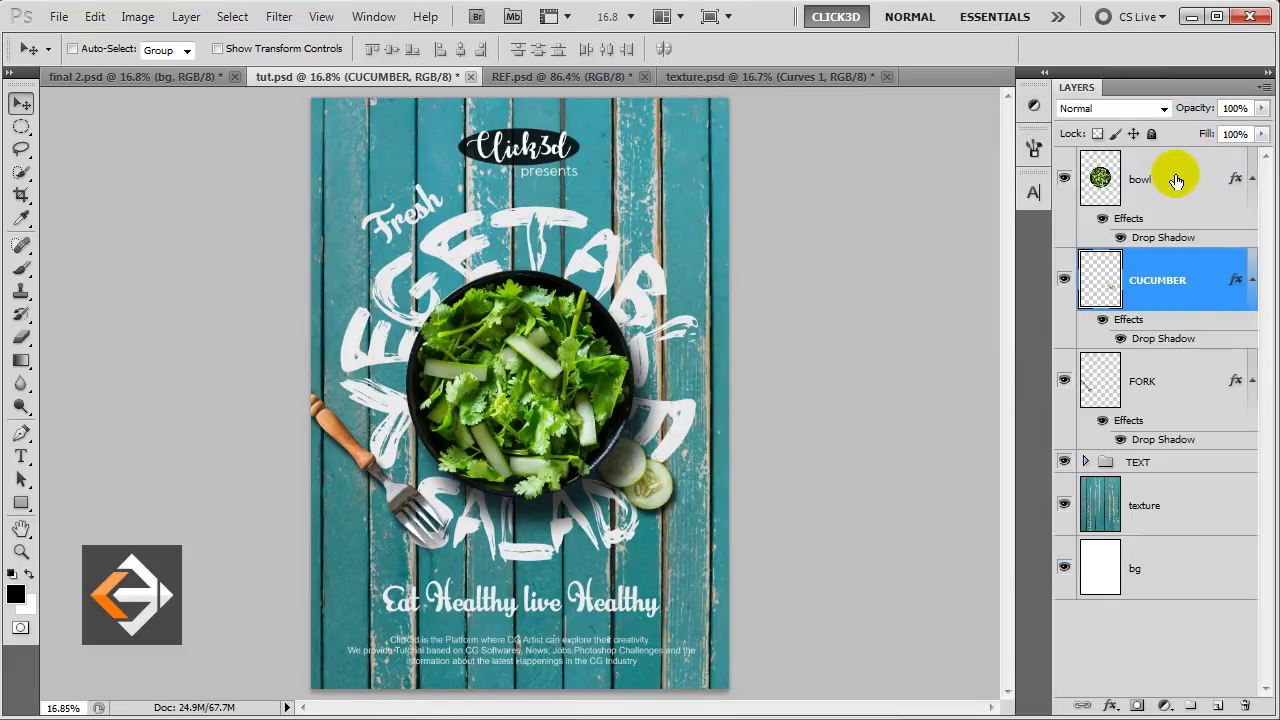
left_click(1181, 177)
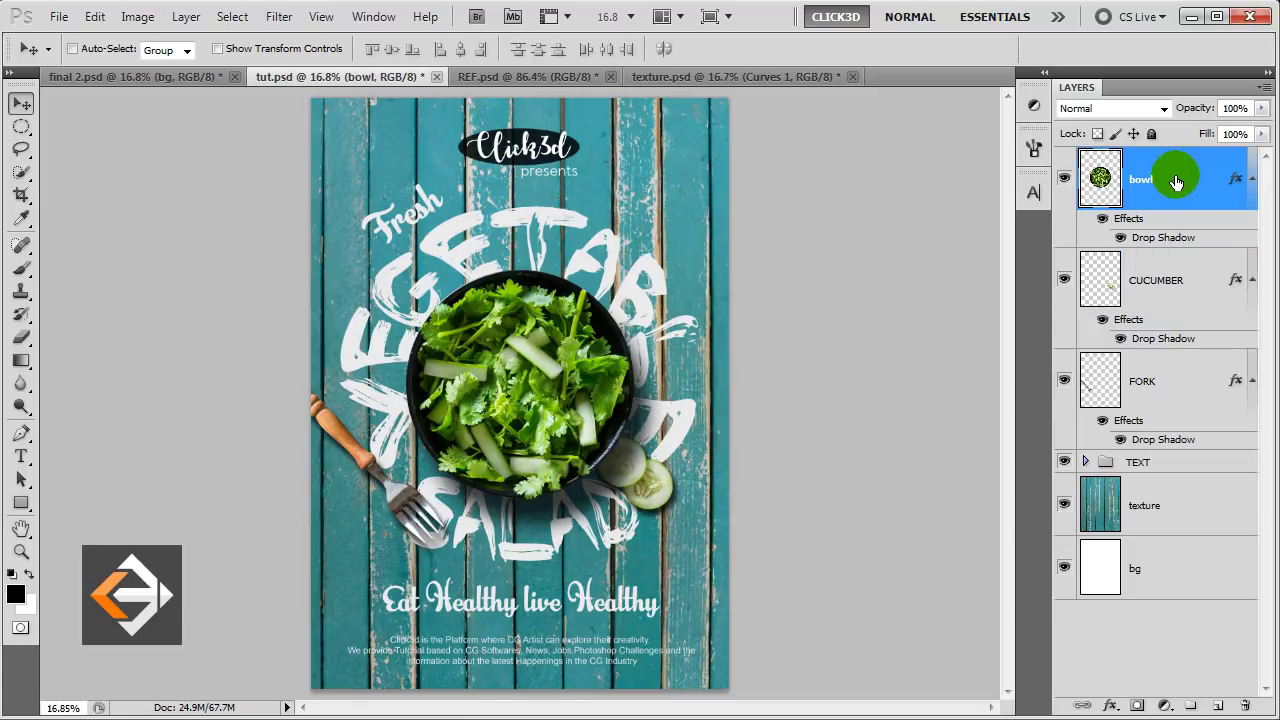
Add a Brightness/Contrast adjustment layer above the bowl with brightness -82.
left_click(1163, 705)
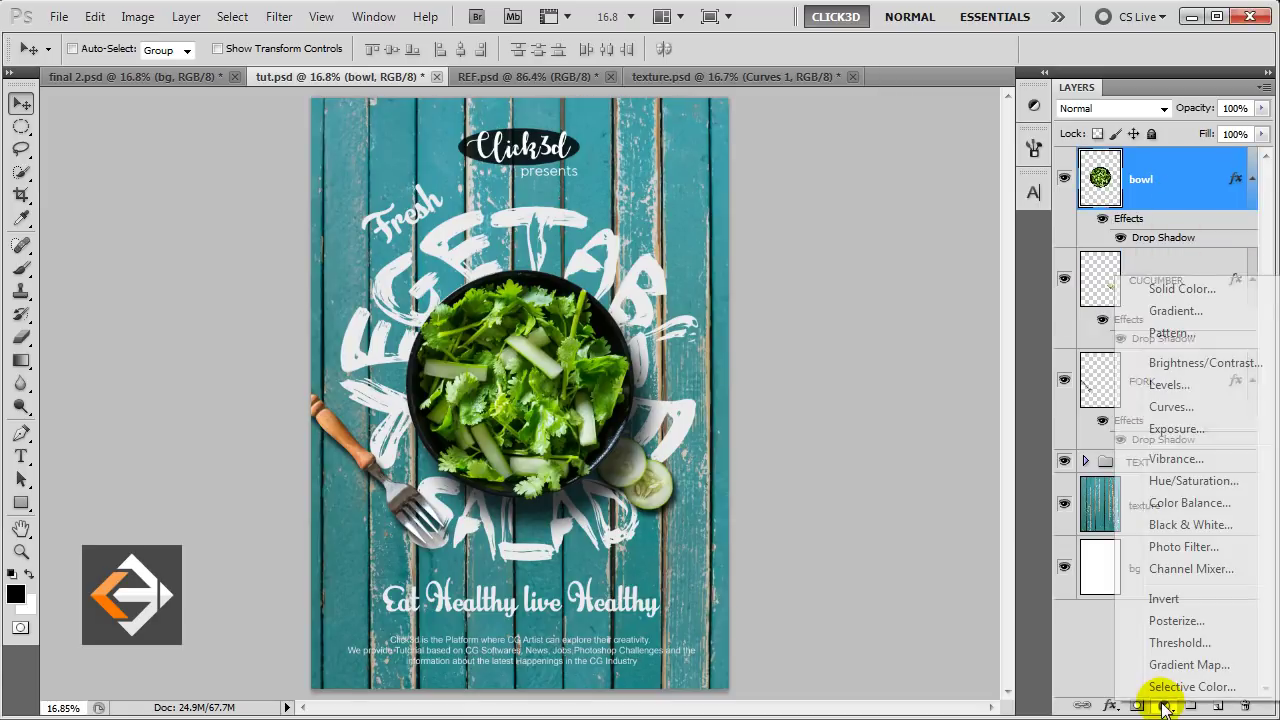
left_click(1173, 363)
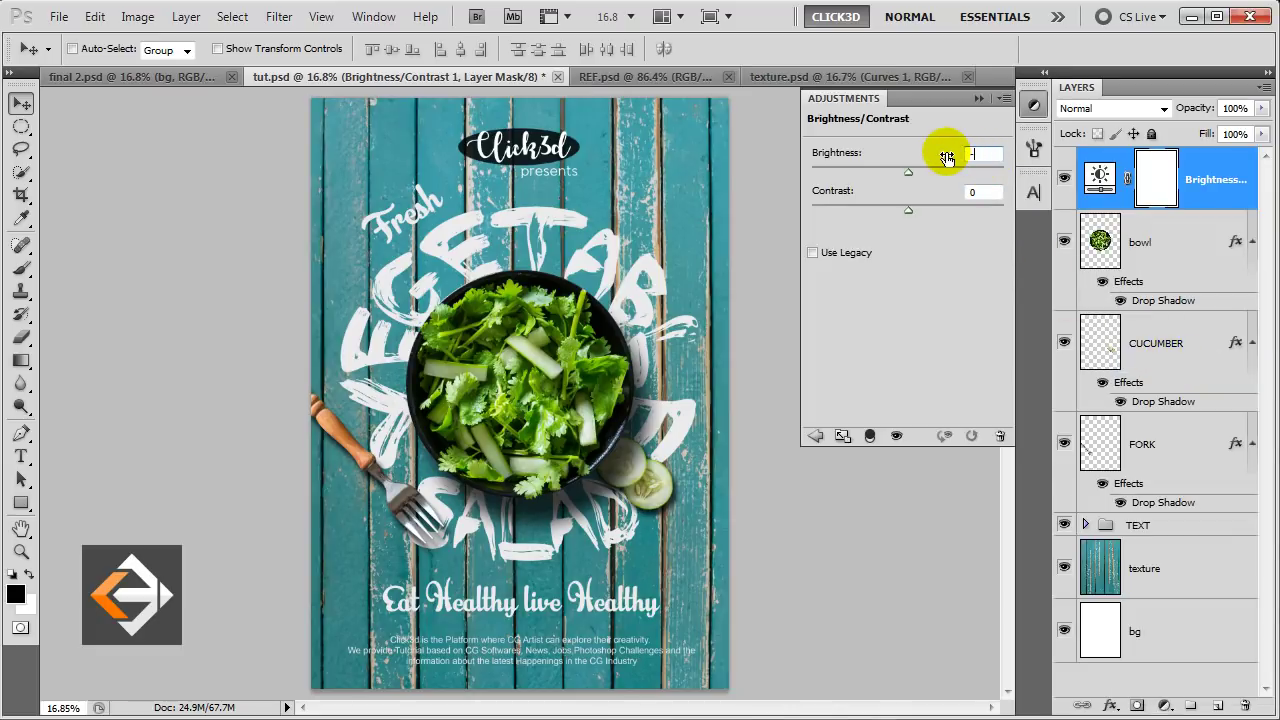
type("-82")
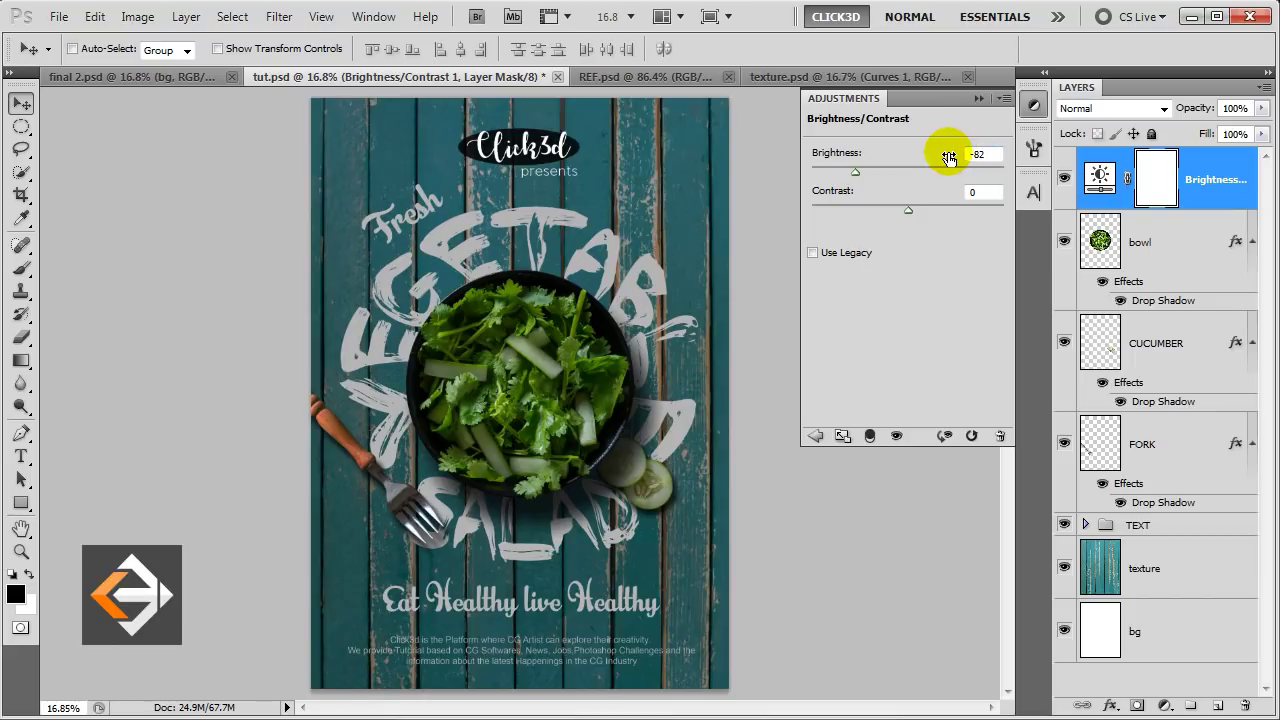
key("Return")
left_click(978, 100)
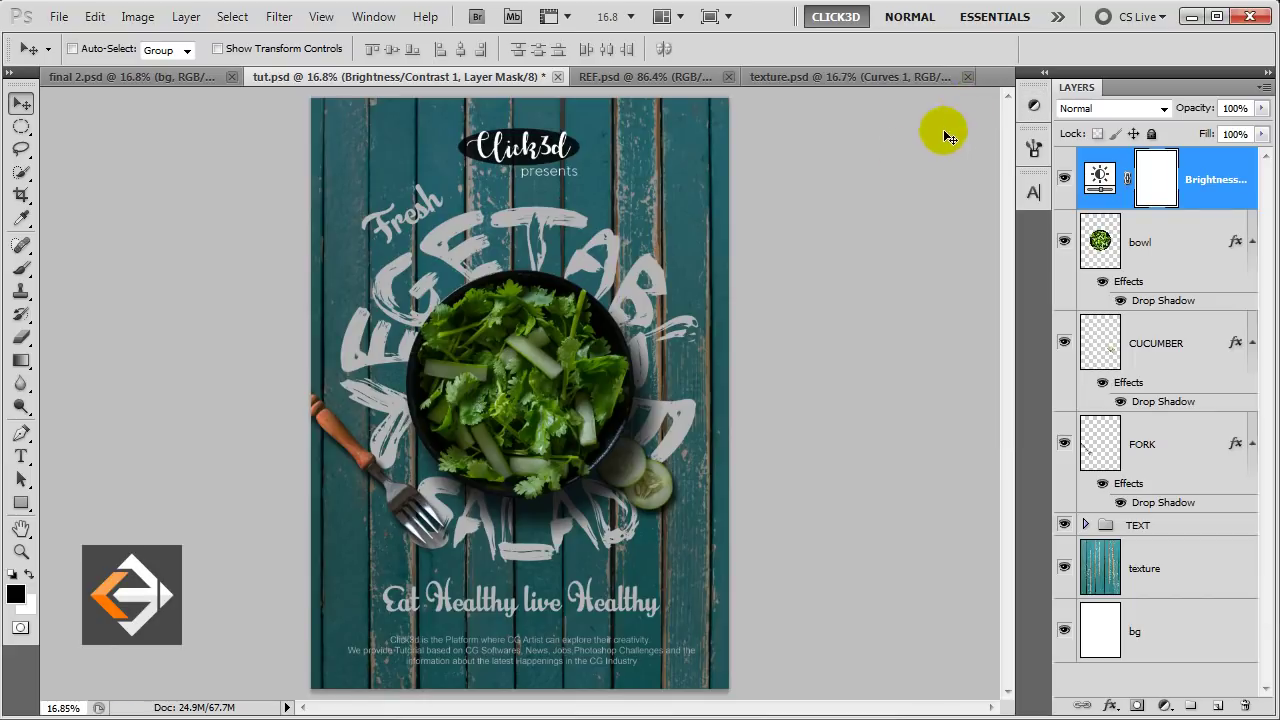
left_click(21, 268)
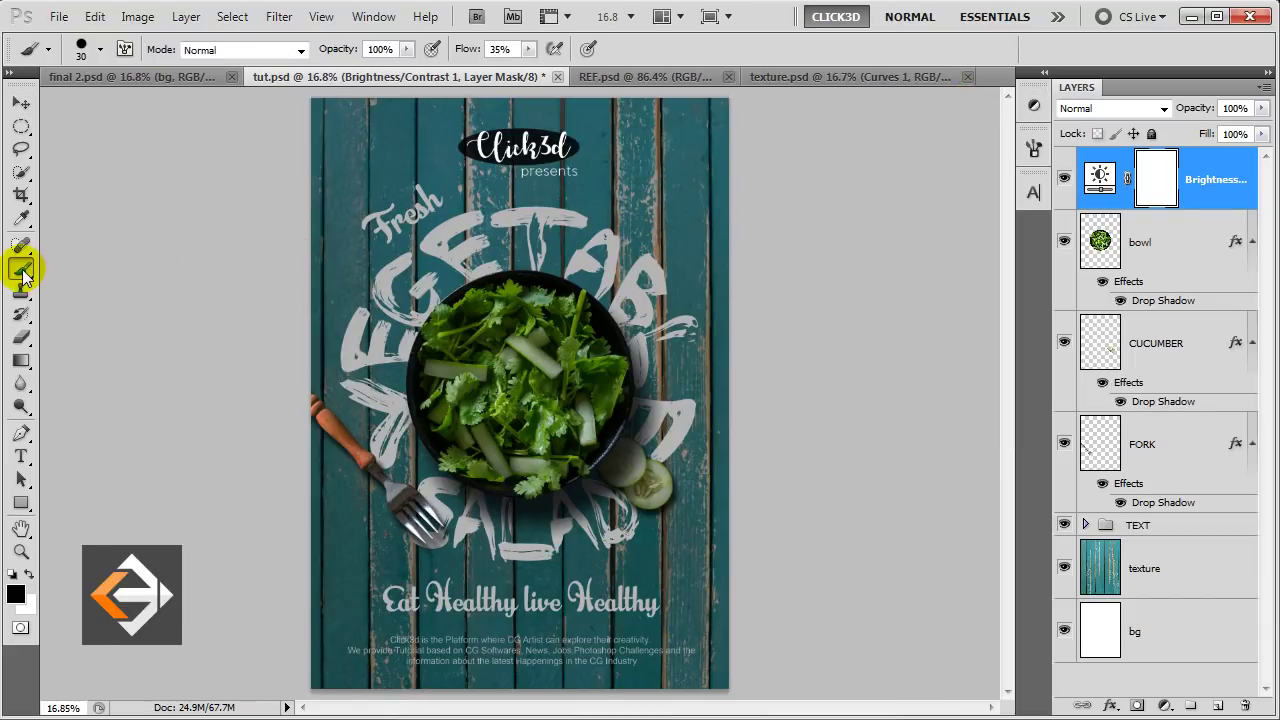
Raise the brush flow and select a soft round brush of about 1800 px.
left_click(528, 49)
left_click_drag(530, 70, 578, 72)
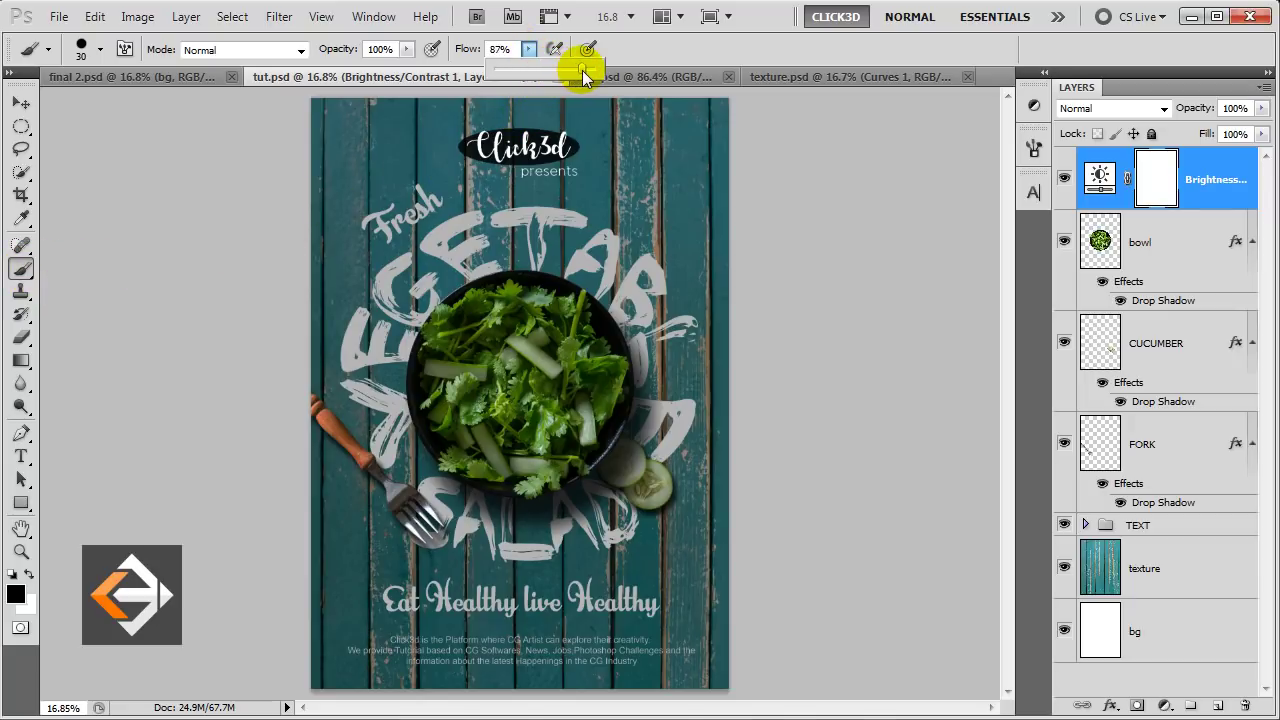
right_click(360, 180)
double_click(605, 303)
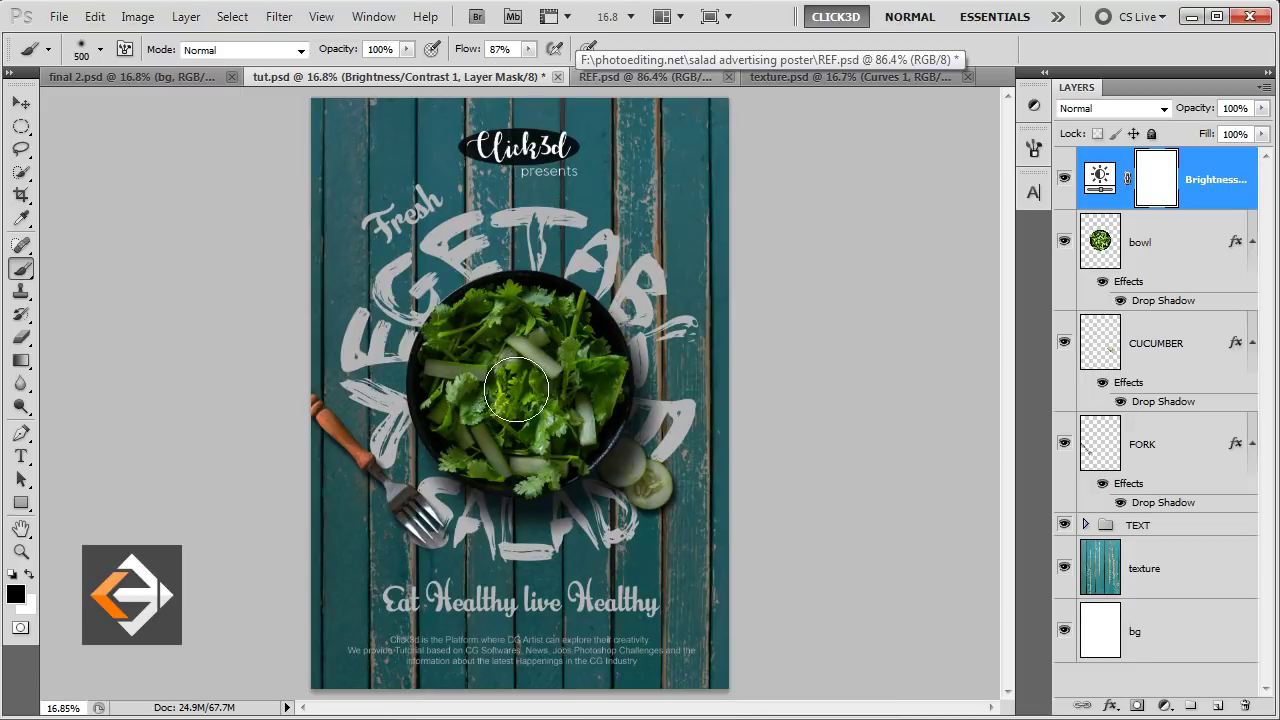
key("bracketright")
key("bracketright")
key("bracketright")
key("bracketright")
key("bracketright")
key("bracketright")
key("bracketright")
key("bracketright")
key("bracketright")
key("bracketright")
key("bracketright")
Paint black on the Brightness/Contrast mask over the bowl, 'Fresh' lettering and top logo, then compare.
left_click(519, 380)
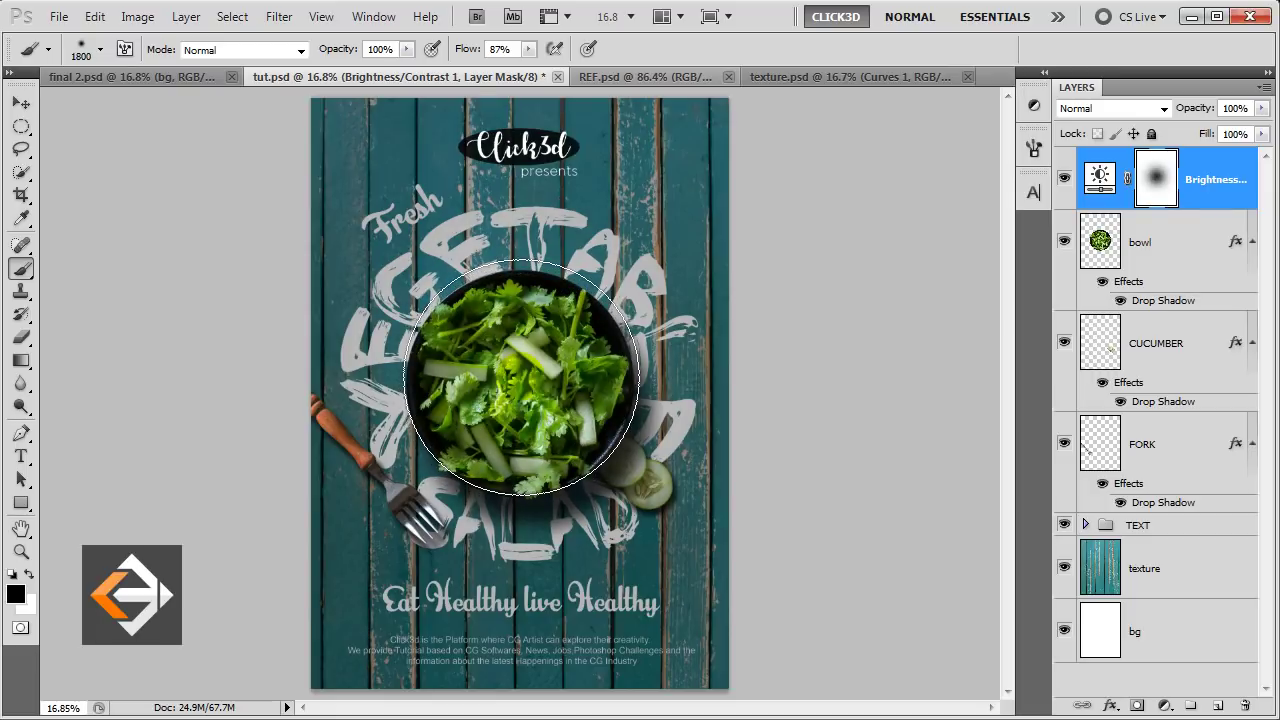
key("bracketright")
key("bracketright")
key("bracketright")
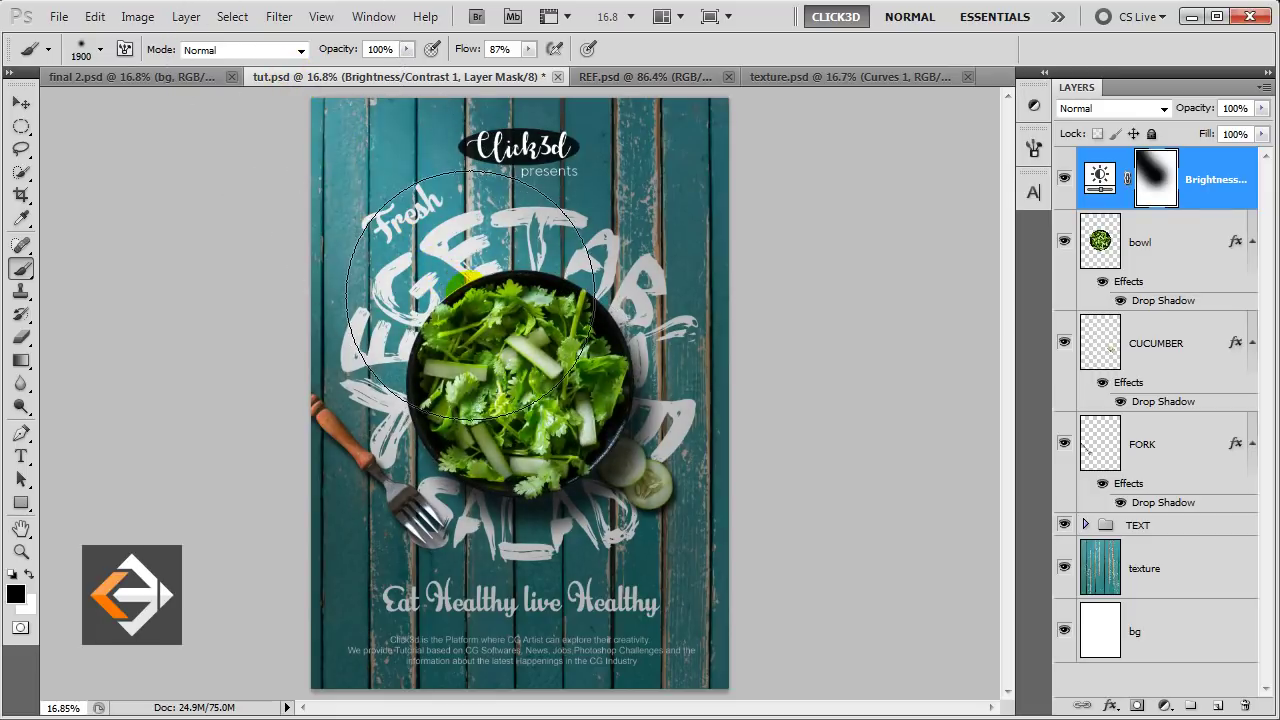
left_click_drag(334, 134, 471, 270)
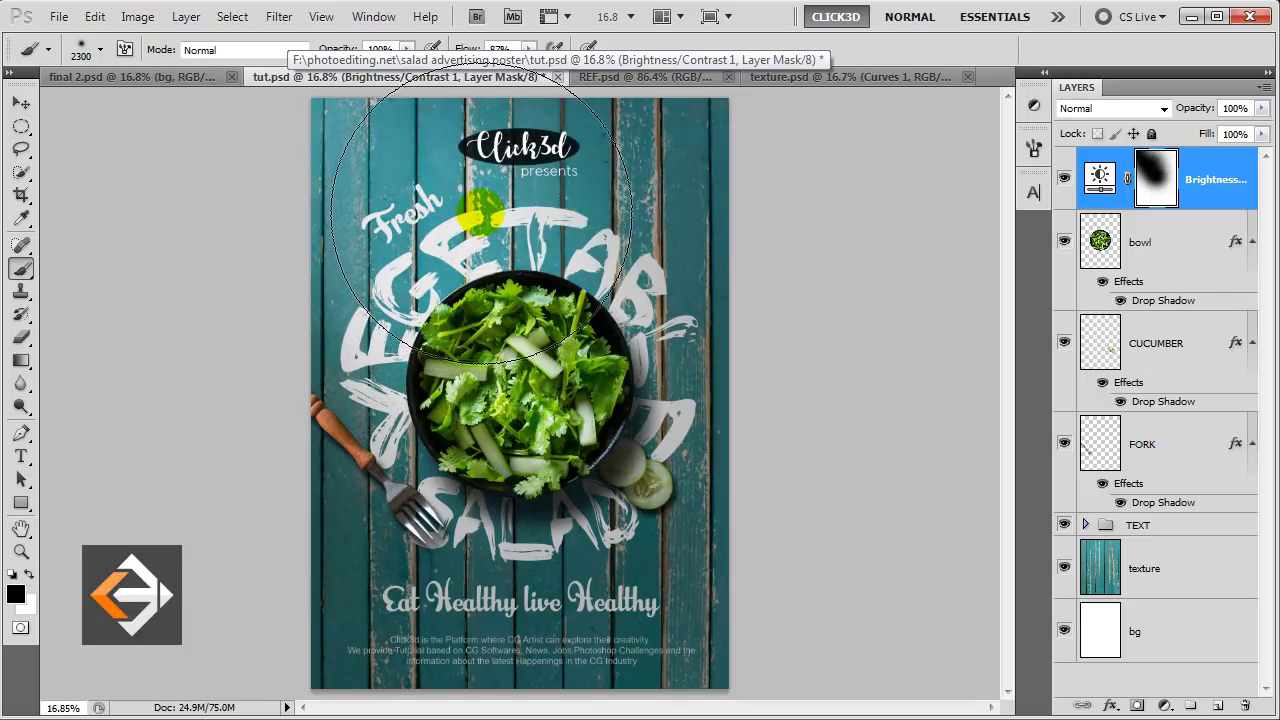
key("bracketright")
left_click_drag(420, 210, 470, 310)
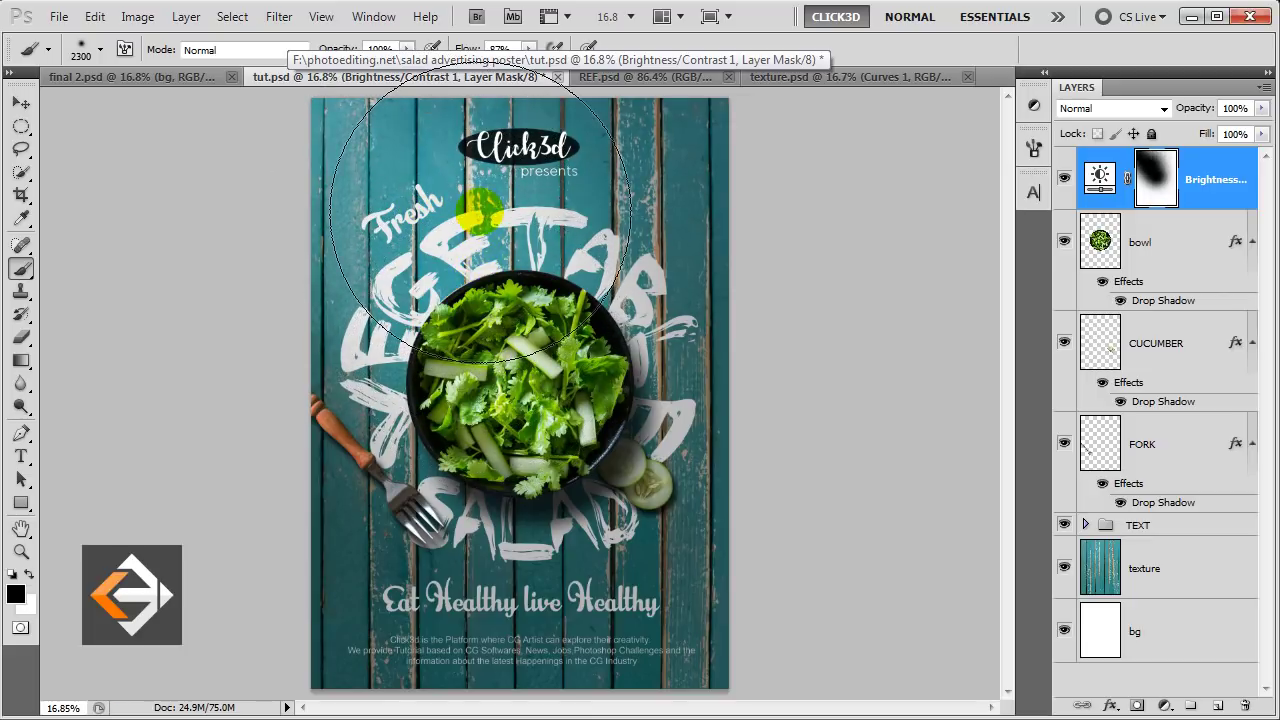
mouse_move(470, 308)
left_mouse_down()
mouse_move(486, 257)
mouse_move(432, 270)
mouse_move(343, 177)
left_mouse_up()
key("bracketleft")
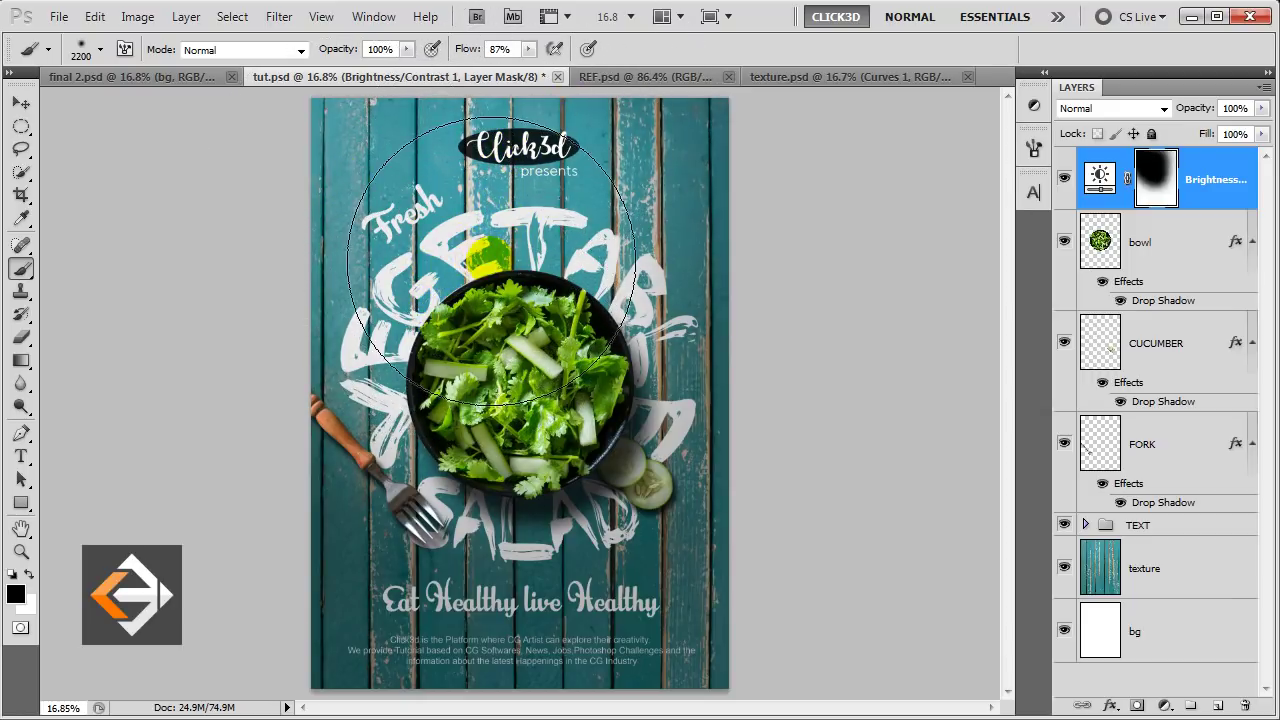
left_click_drag(503, 303, 505, 155)
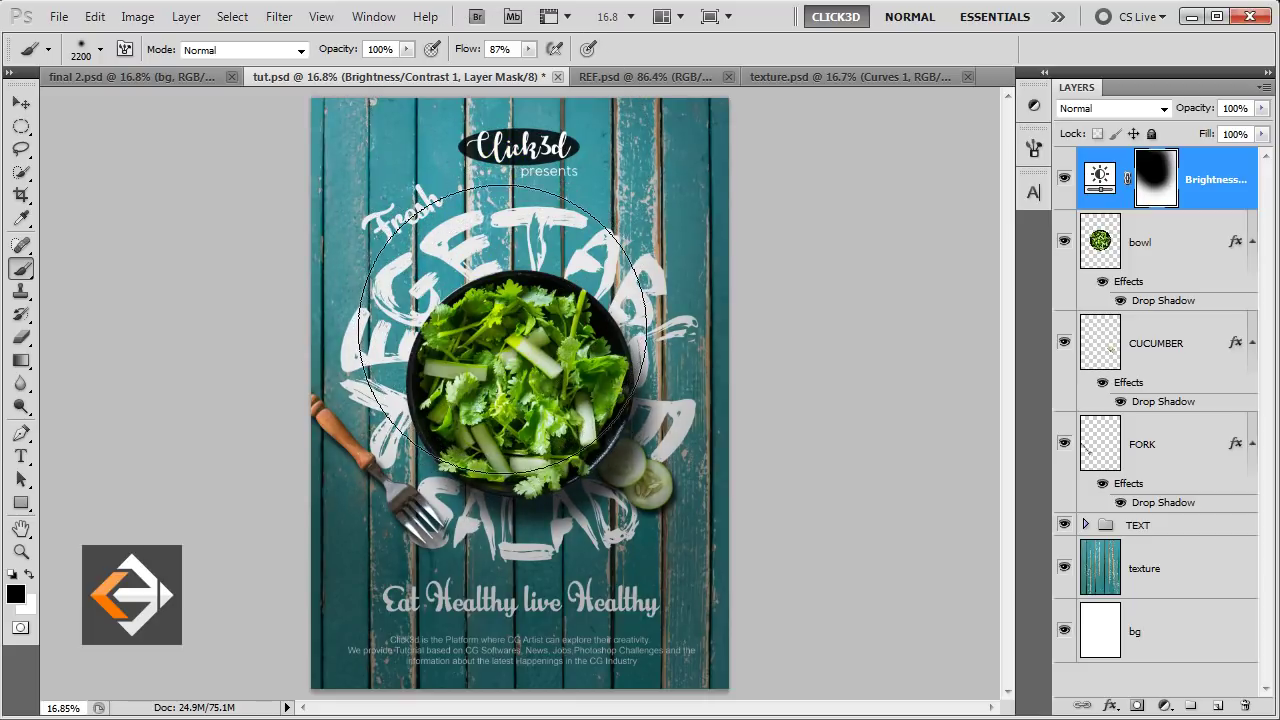
key("v")
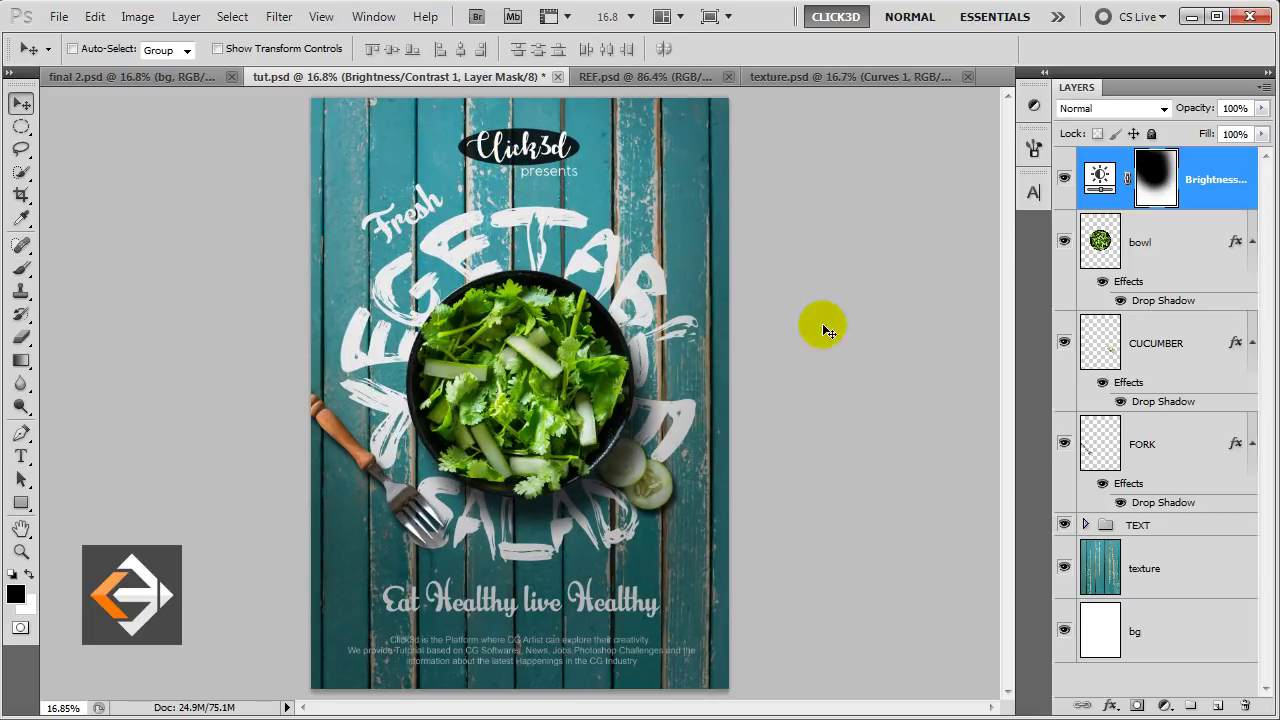
left_click(1064, 180)
Drag the grey wood Curves 1 layer from texture.psd into the poster above texture.
left_click(1064, 180)
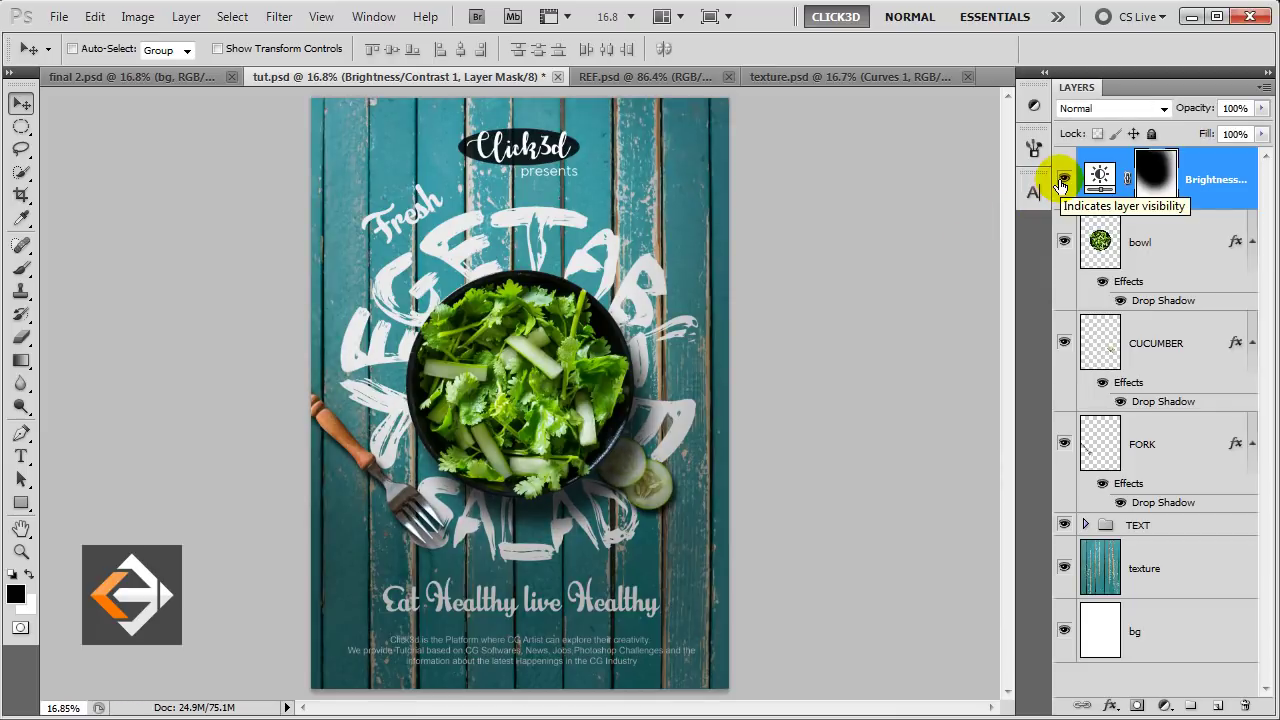
left_click(1180, 575)
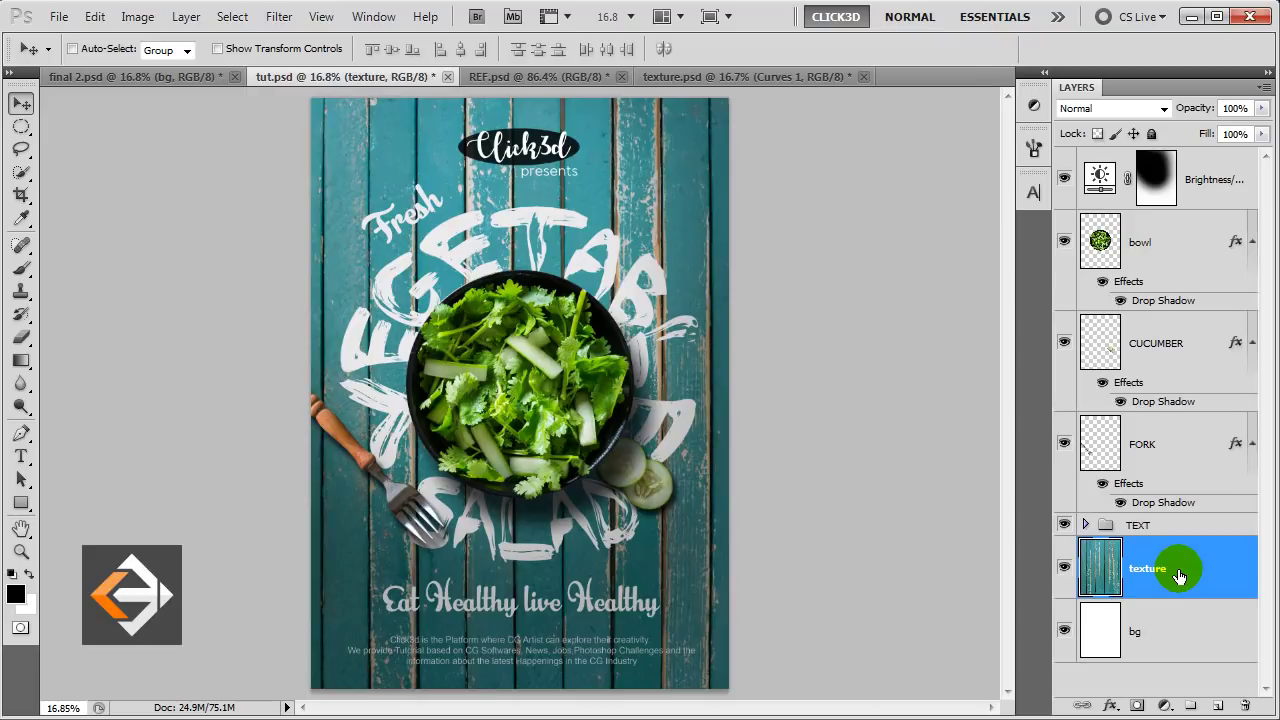
left_click(717, 80)
left_click_drag(527, 313, 367, 77)
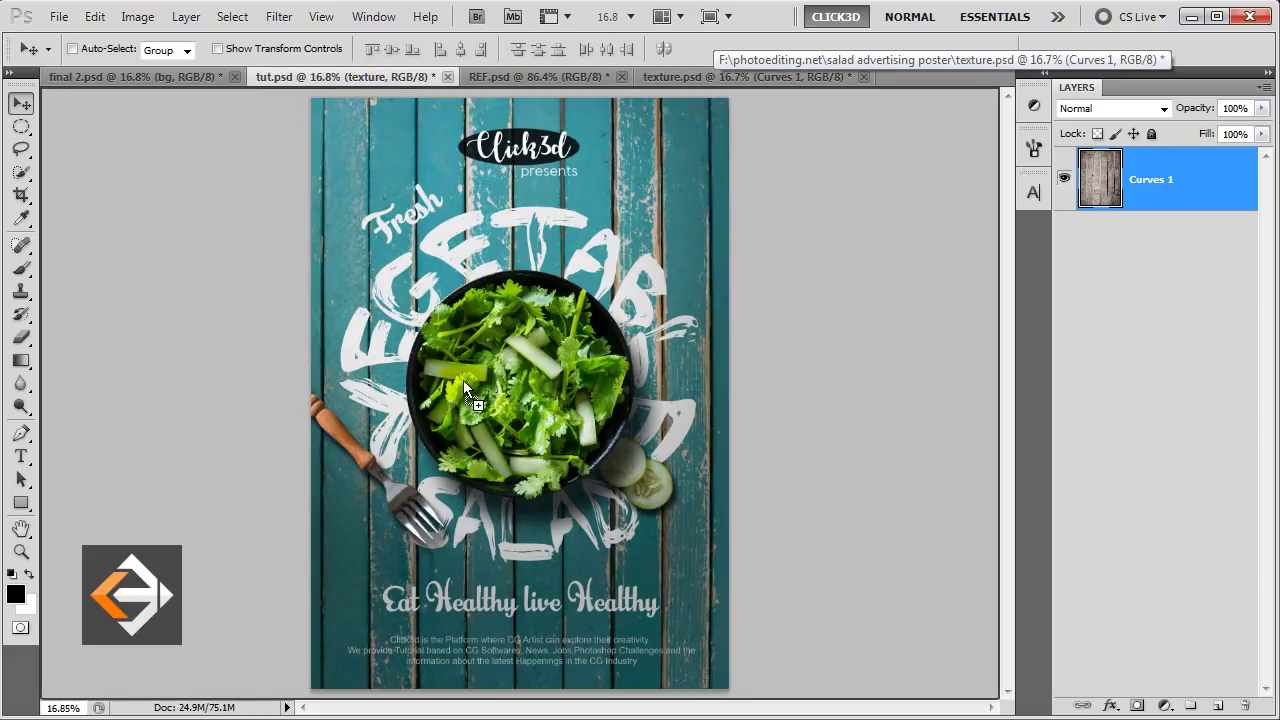
left_click_drag(367, 77, 465, 385)
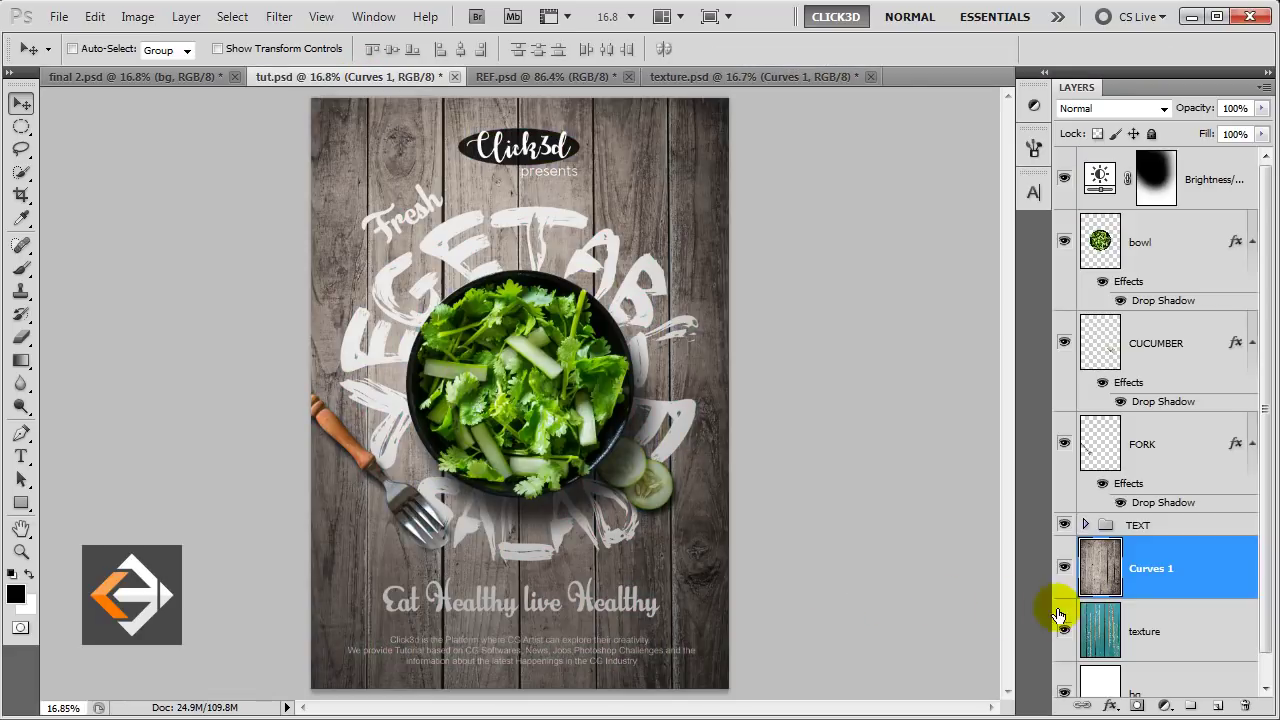
Hide the grey wood layer and stamp all visible layers into a new top layer.
left_click(1065, 570)
left_click(1065, 570)
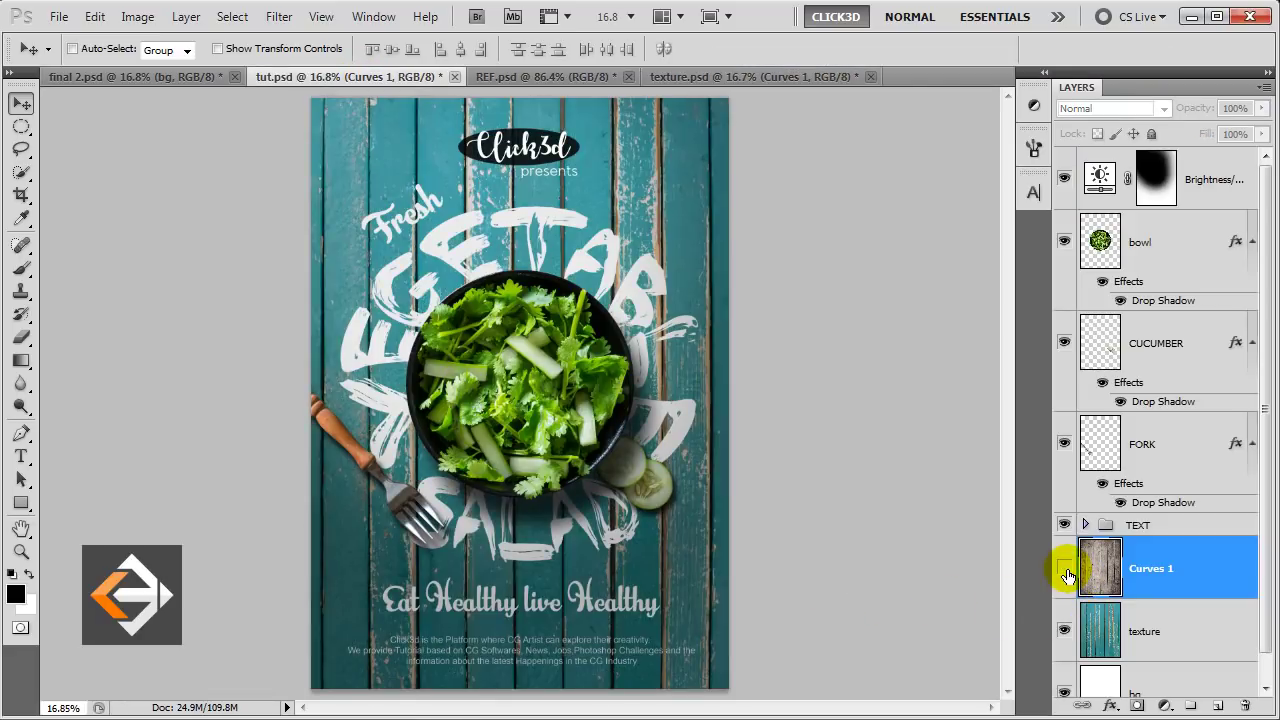
left_click(1065, 570)
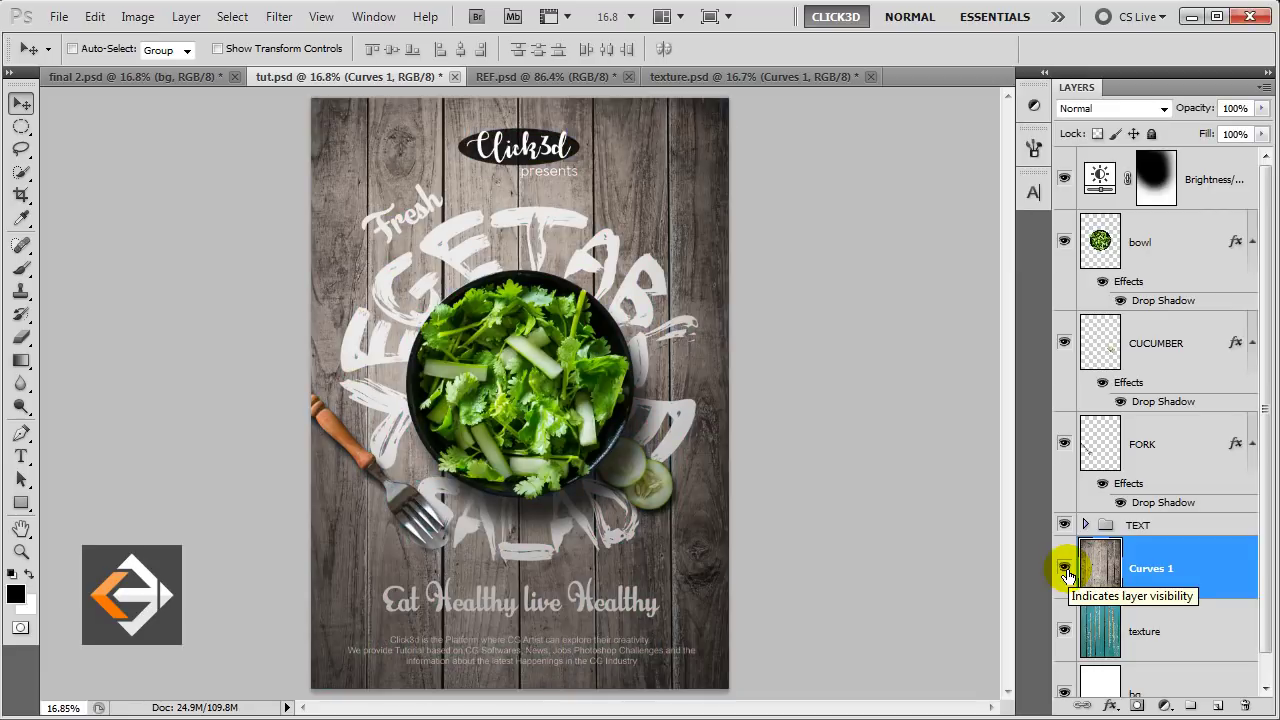
left_click(1065, 570)
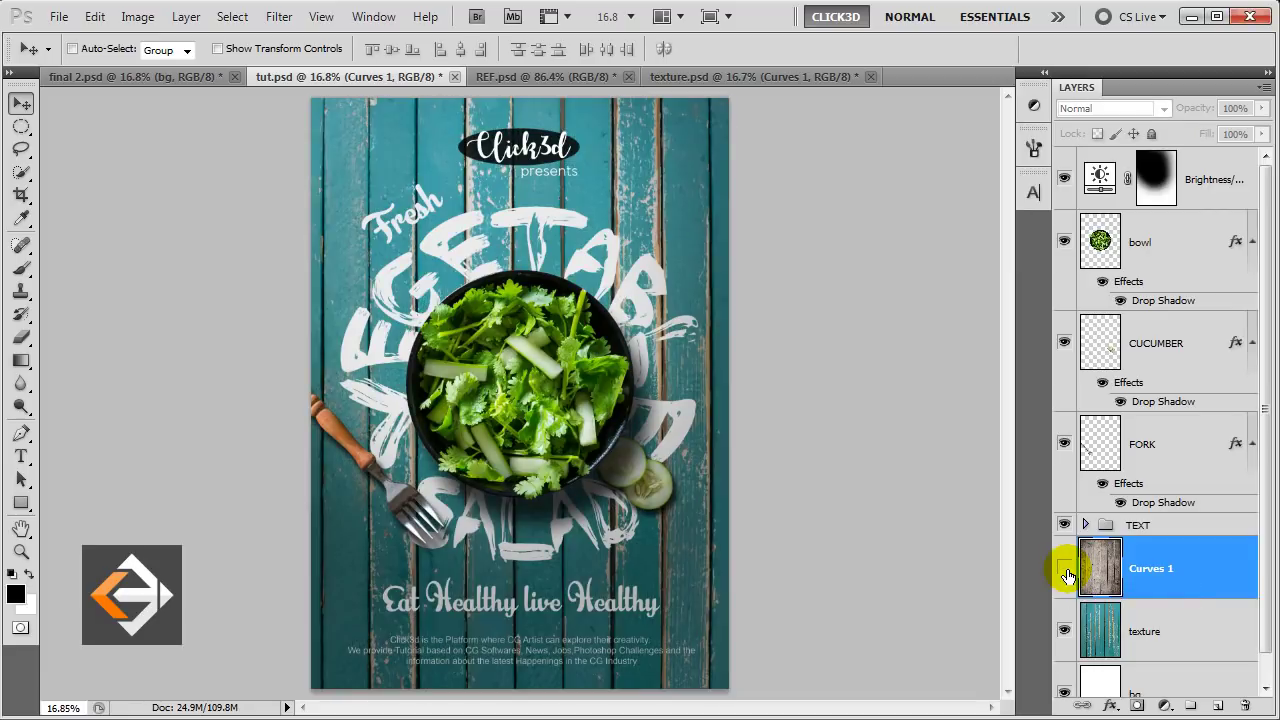
left_click(1220, 176)
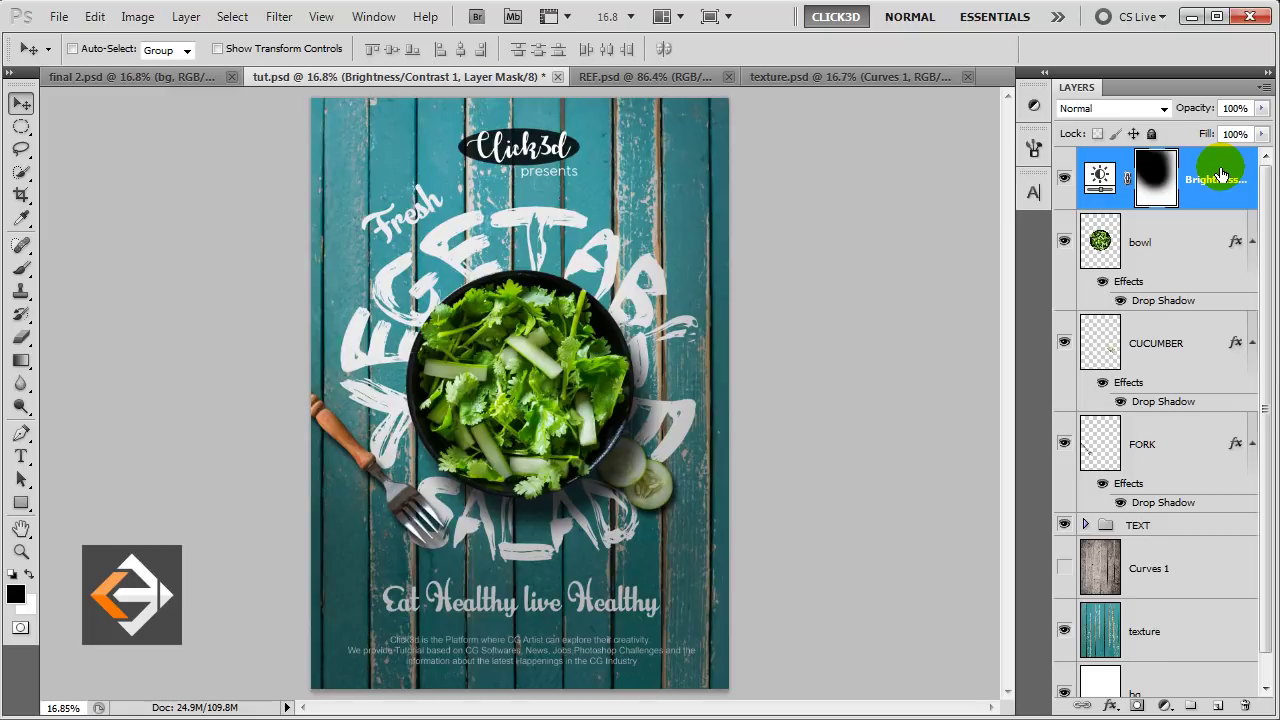
key("ctrl+shift+alt+e")
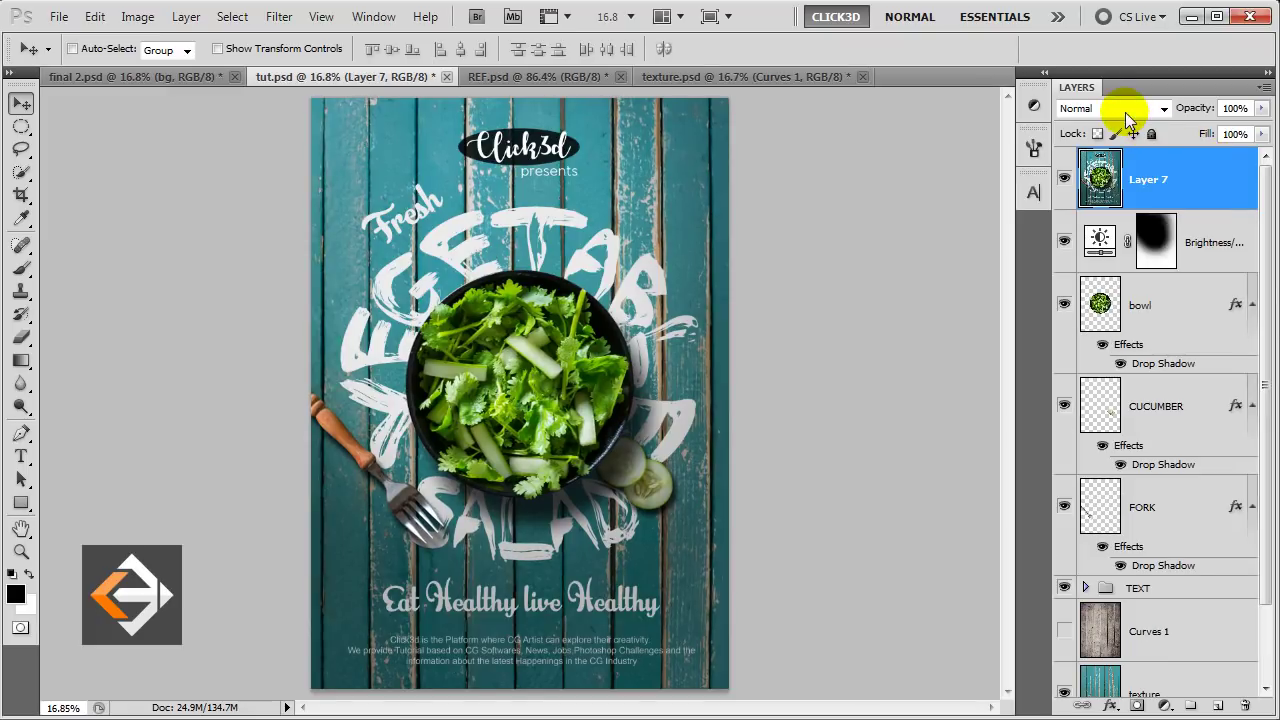
Set merged Layer 7 to Linear Light and apply a 1.0-pixel High Pass filter.
left_click(1125, 111)
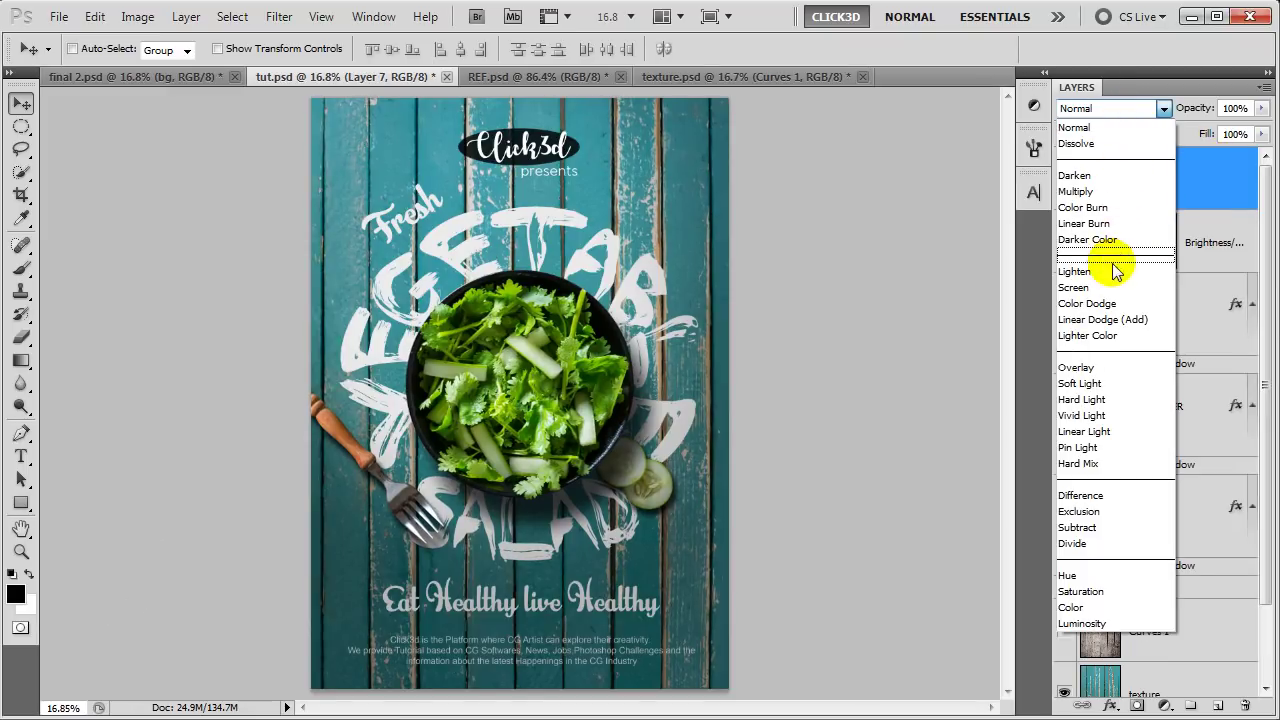
left_click(1098, 431)
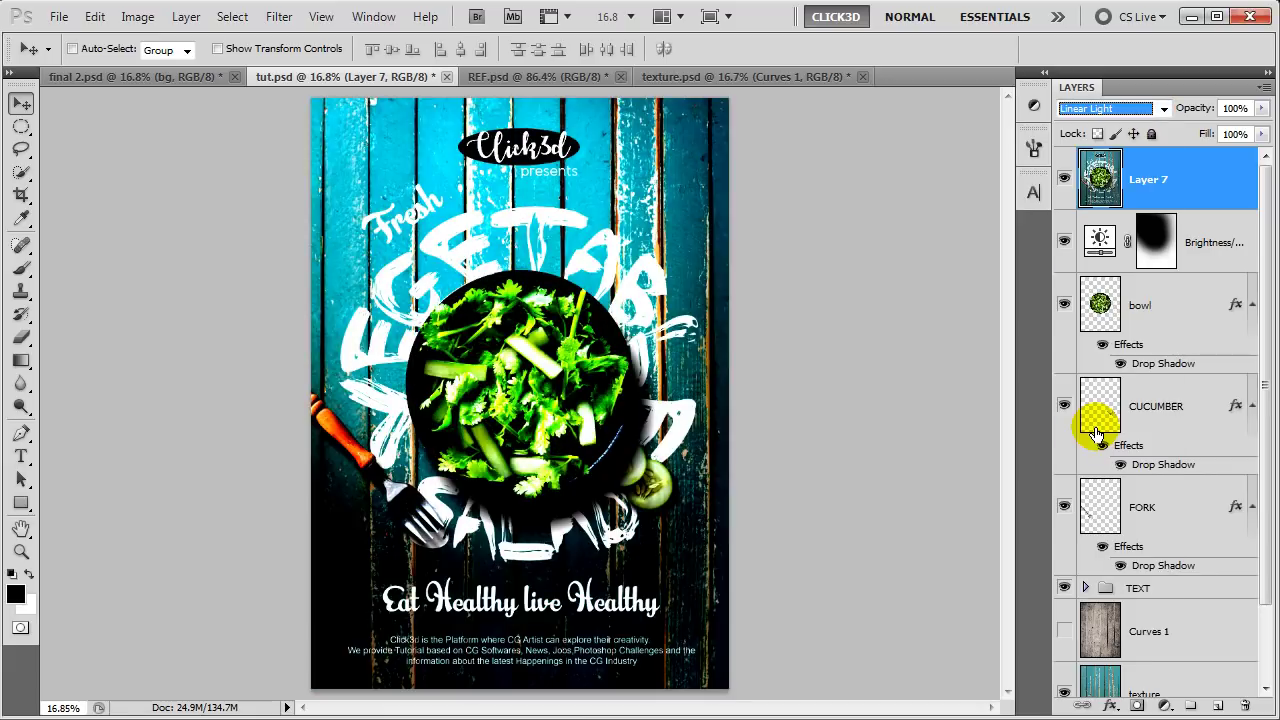
left_click(279, 17)
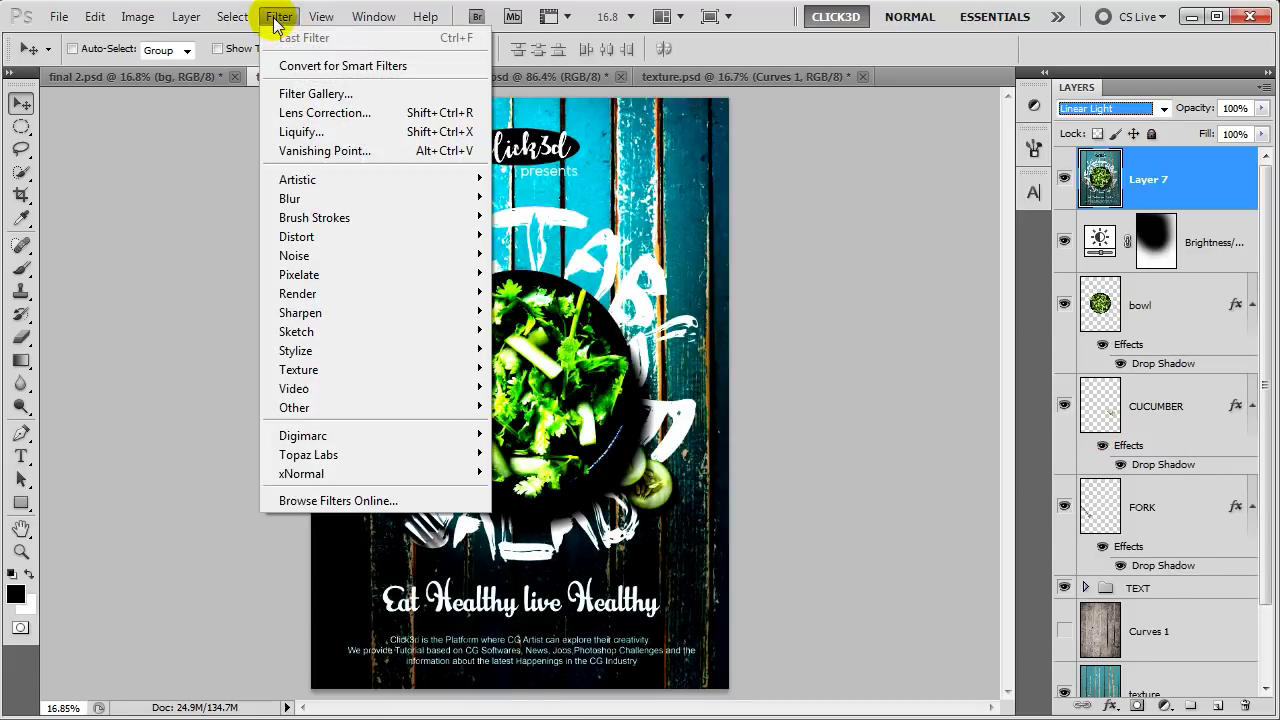
mouse_move(295, 407)
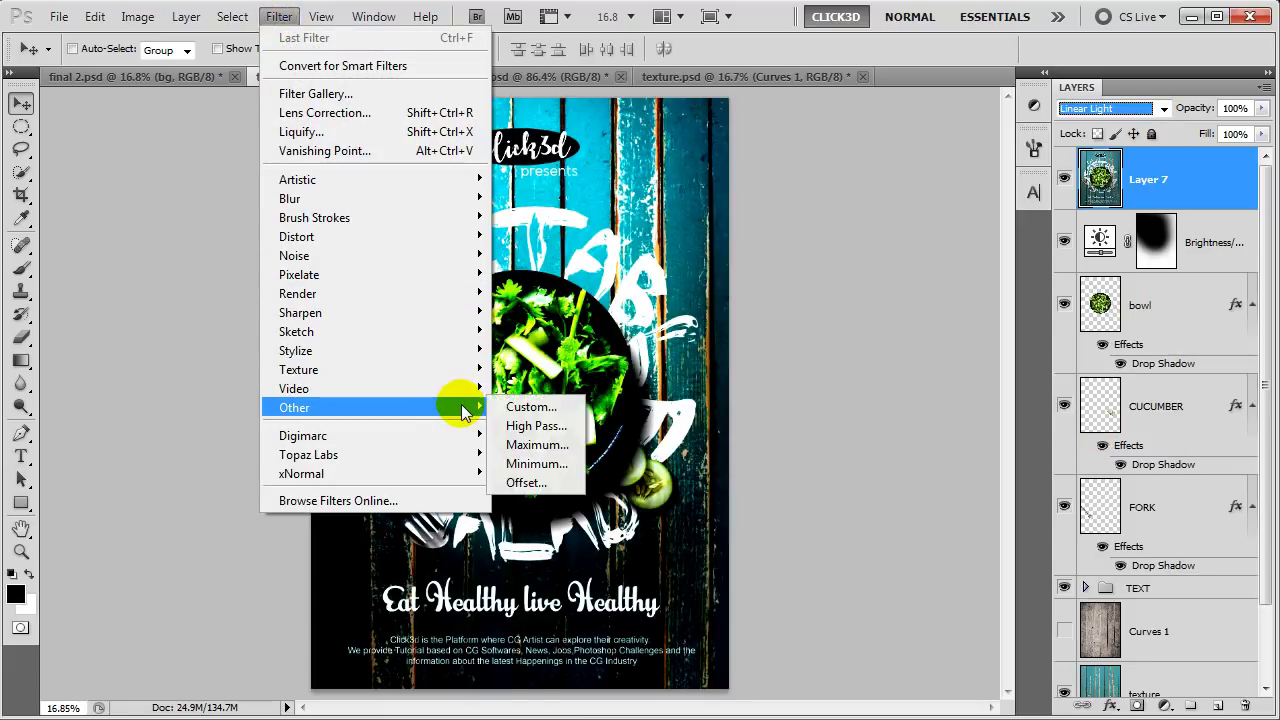
left_click(540, 426)
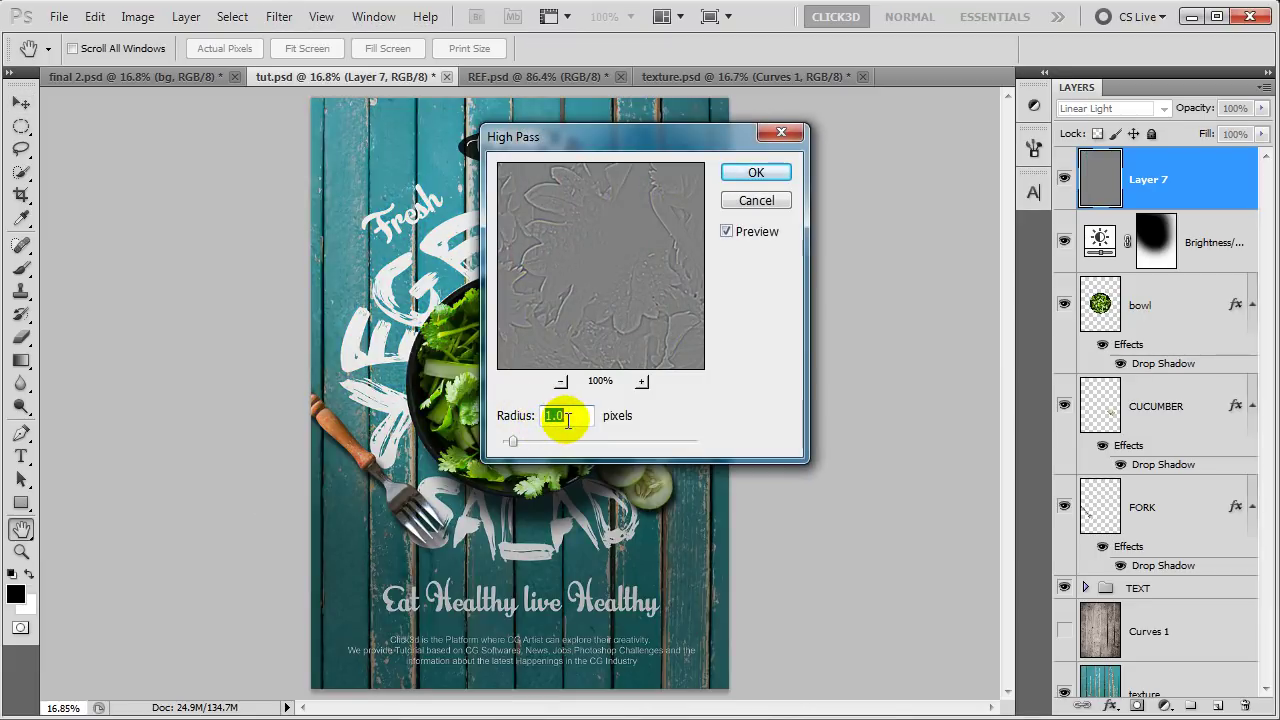
left_click(757, 173)
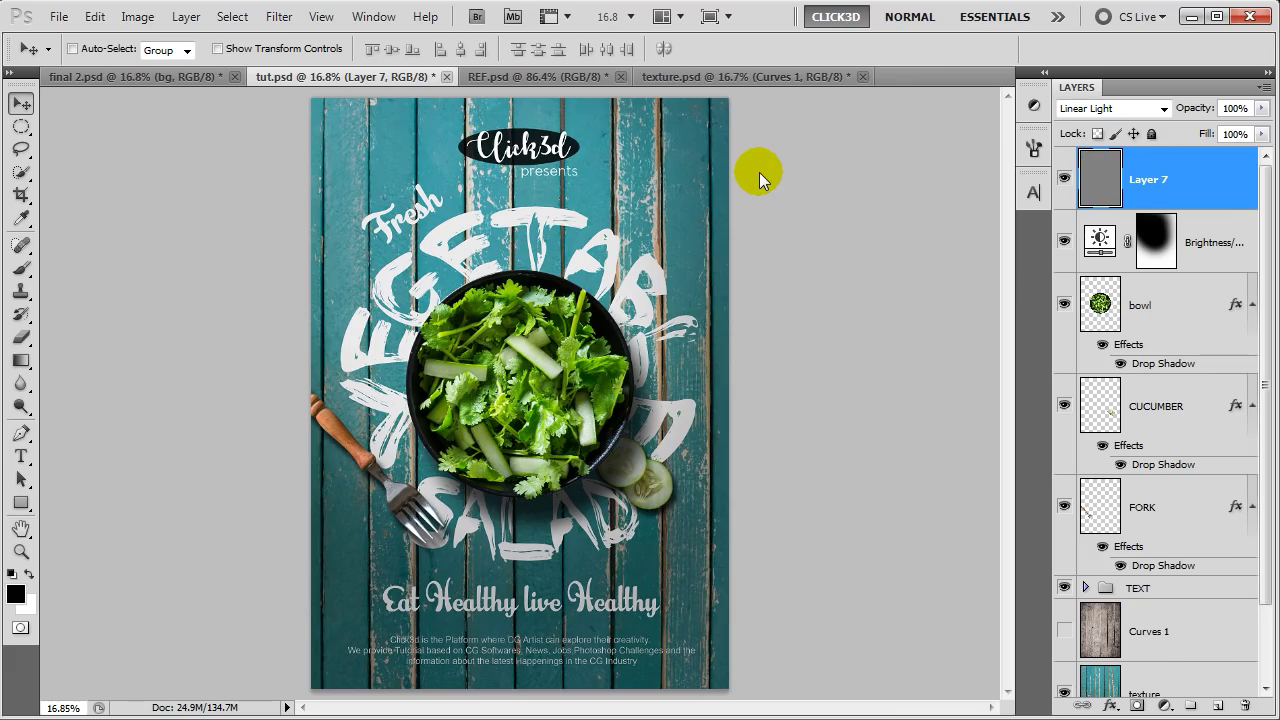